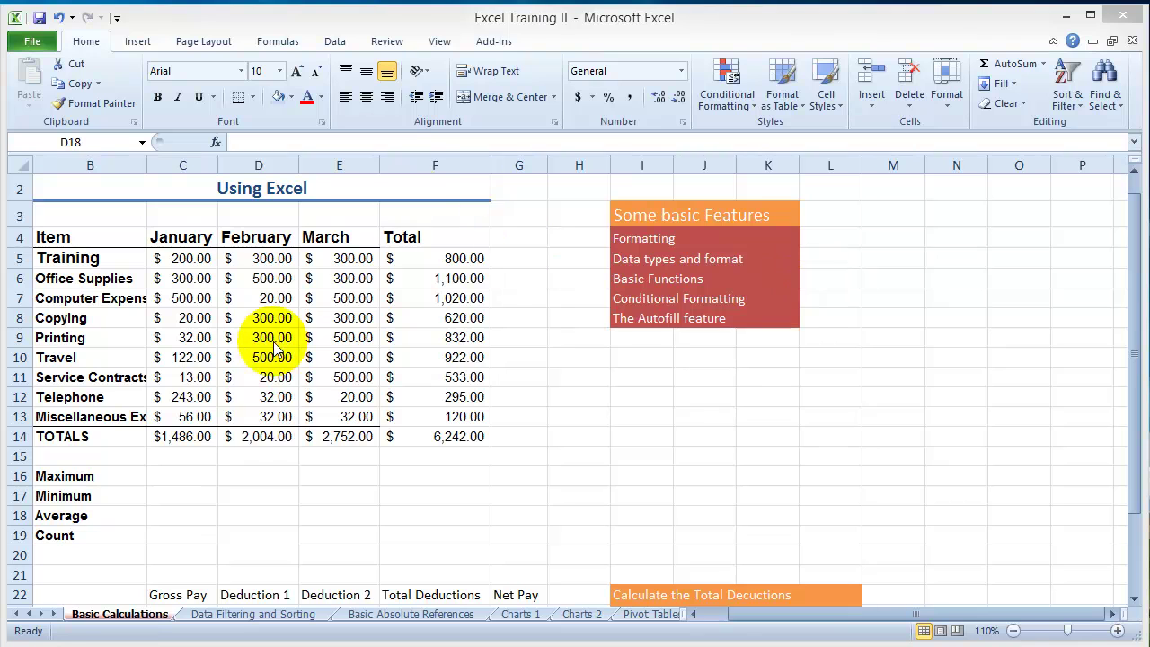
- Open the Insert Function dialog for the January Maximum cell C16 and list functions from the All category
left_click(167, 474)
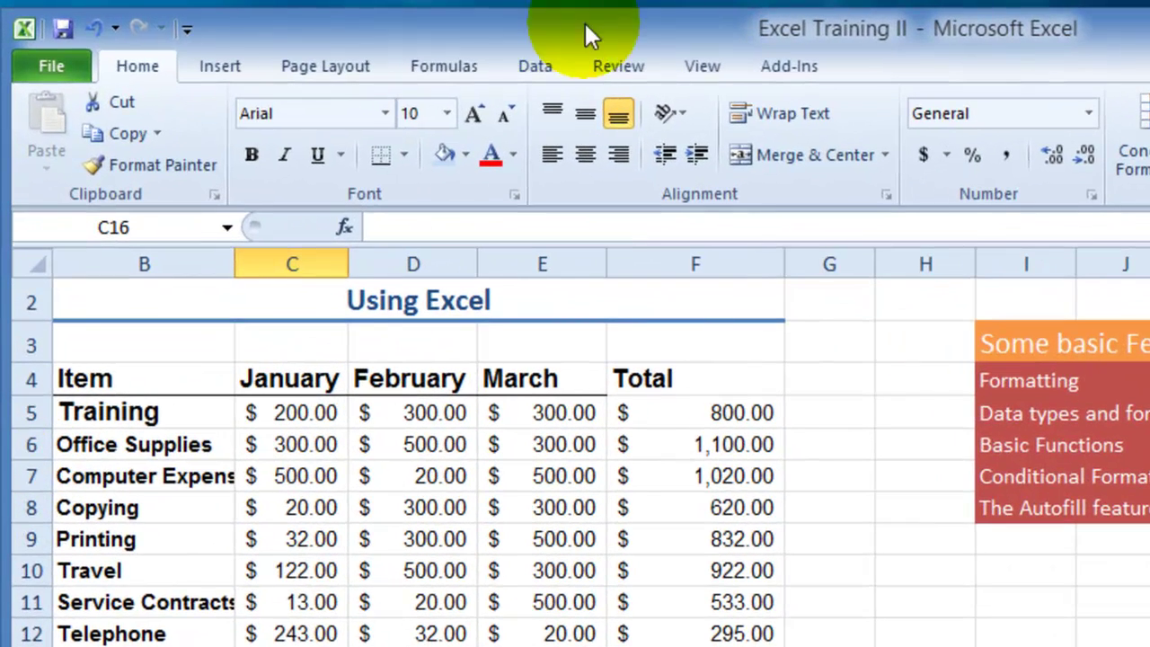
left_click(435, 66)
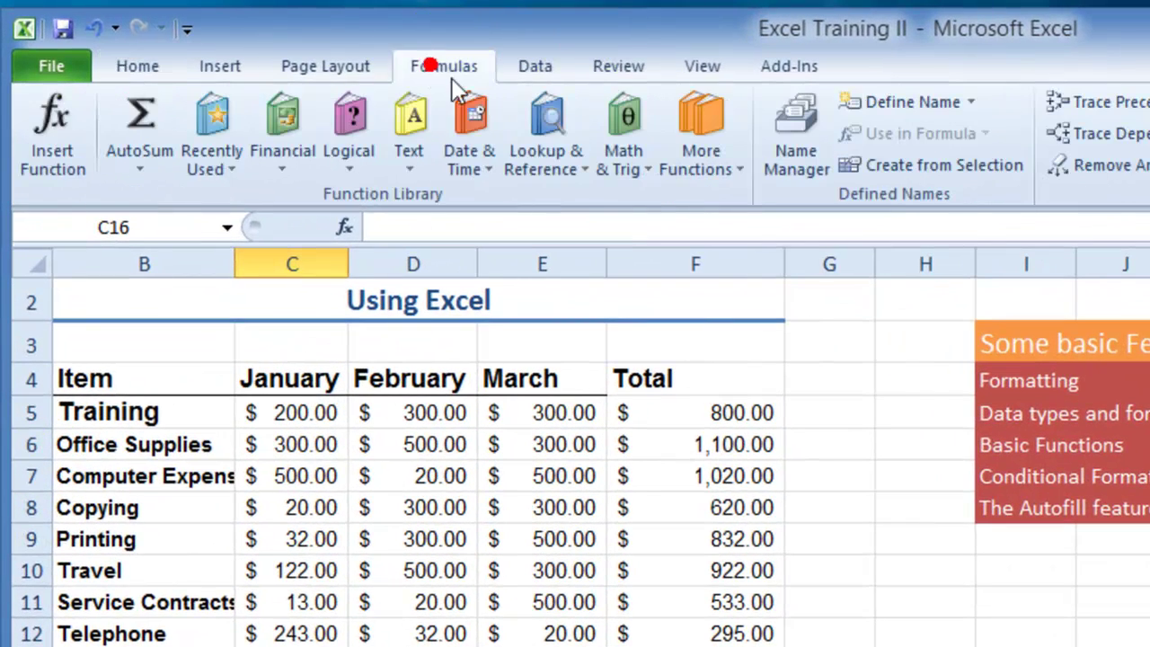
left_click(69, 173)
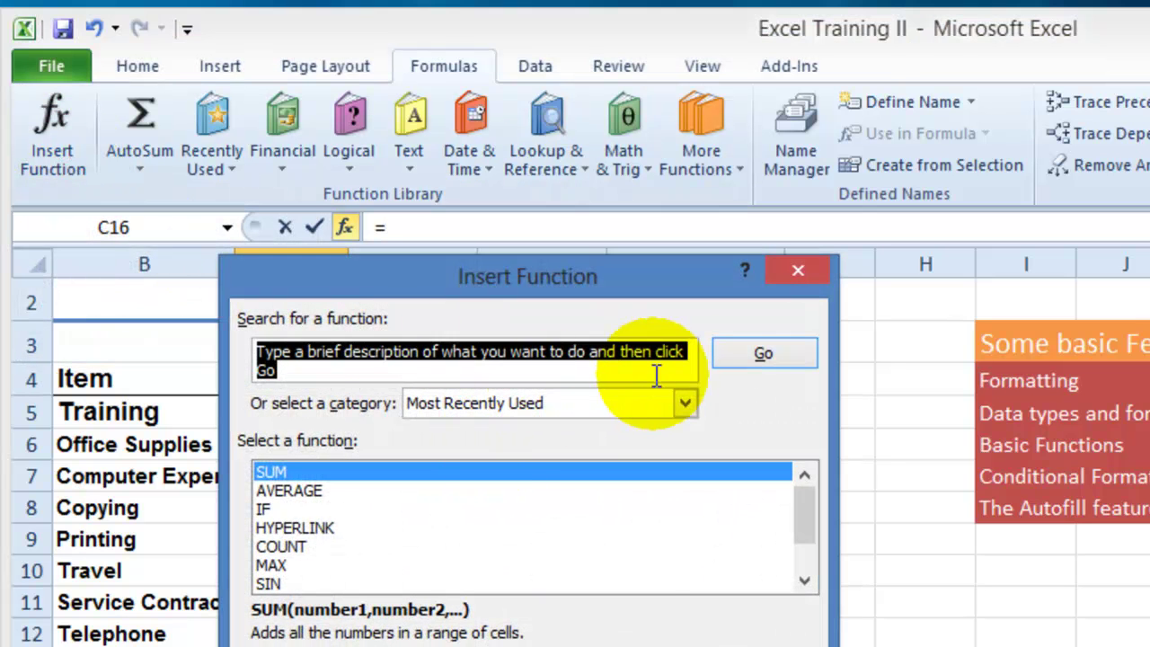
left_click(696, 404)
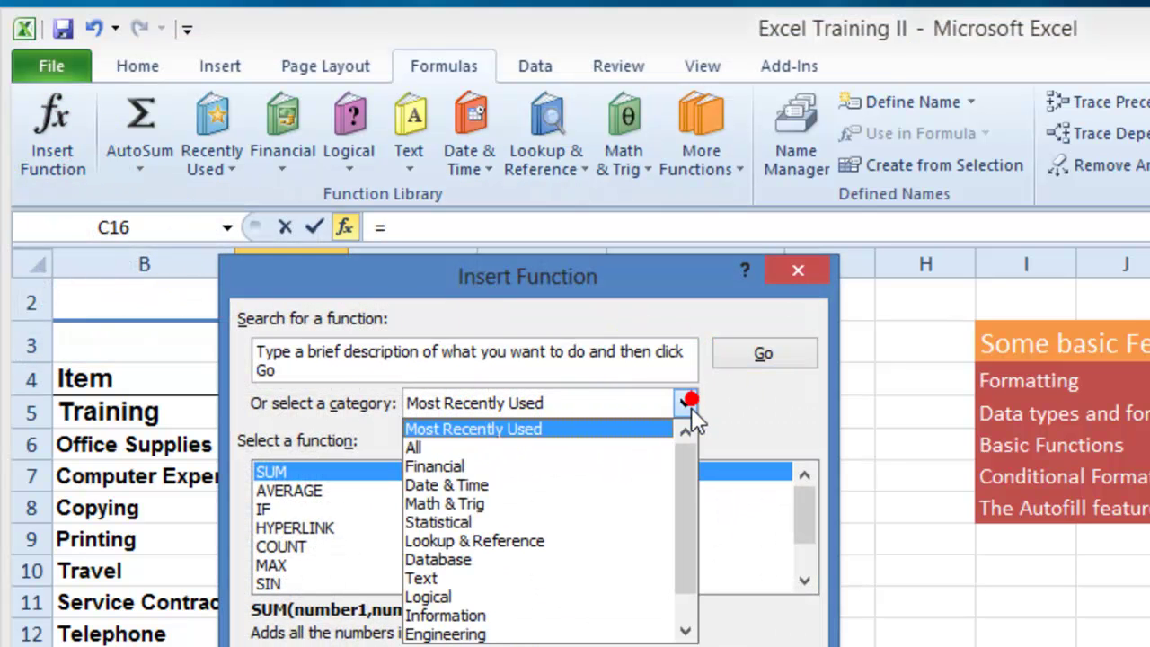
left_click(426, 449)
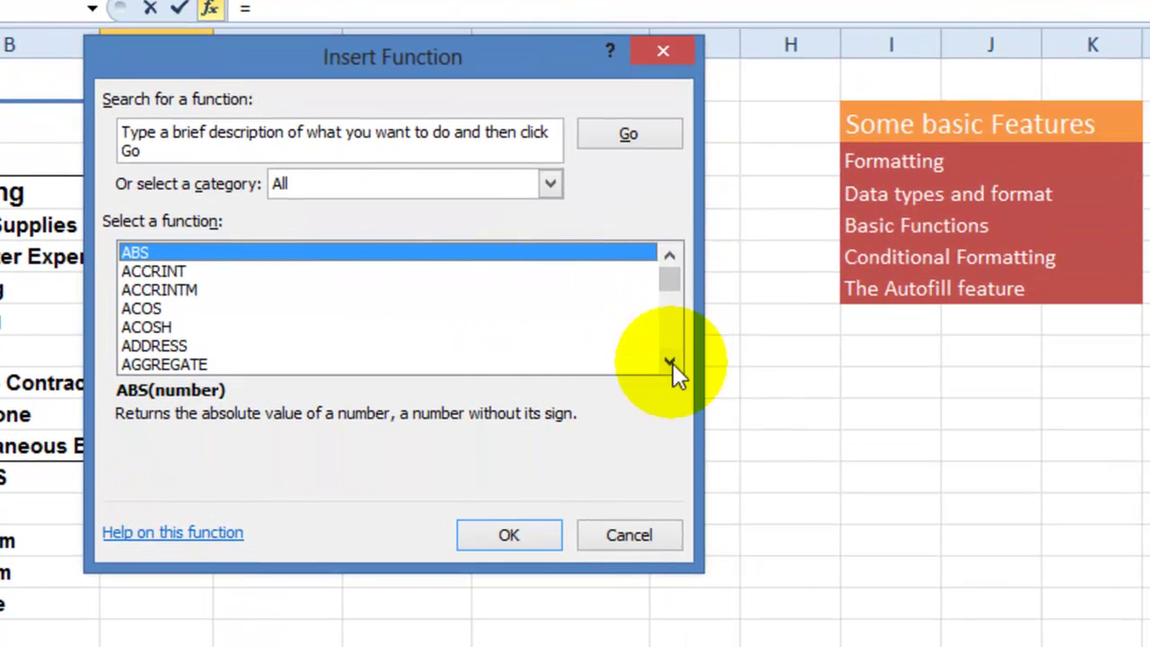
- Browse the alphabetical function list from ABS down to the functions beginning with CO
left_click(669, 361)
left_click(669, 362)
left_click(670, 361)
left_click(669, 361)
left_click(669, 361)
left_click(669, 361)
left_click(669, 361)
left_click(669, 361)
left_click(670, 362)
left_click(670, 361)
left_click(669, 361)
left_click(669, 361)
left_click(670, 361)
left_click(669, 361)
left_click(670, 361)
left_click(670, 361)
left_click(669, 361)
left_click(669, 361)
left_click(669, 361)
left_click(669, 361)
left_click(669, 361)
left_click(681, 295)
left_click(682, 327)
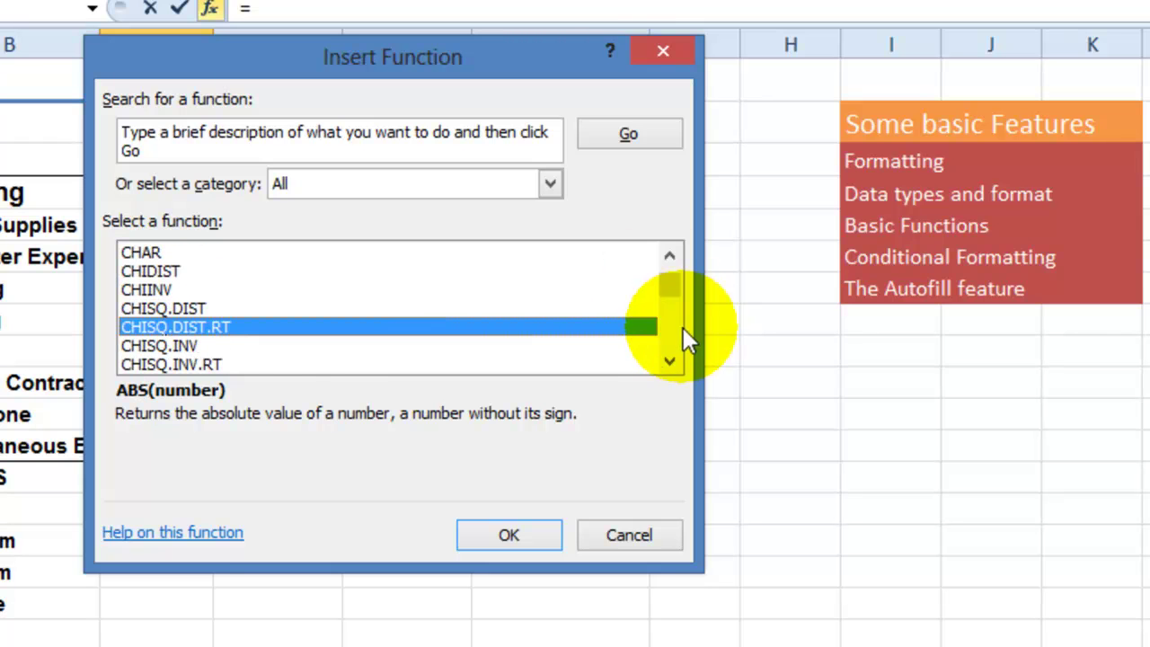
left_click(669, 360)
left_click(670, 360)
left_click(669, 360)
left_click(670, 360)
left_click(669, 361)
left_click(669, 361)
left_click(670, 360)
left_click(670, 360)
left_click(669, 360)
left_click(669, 361)
left_click(670, 360)
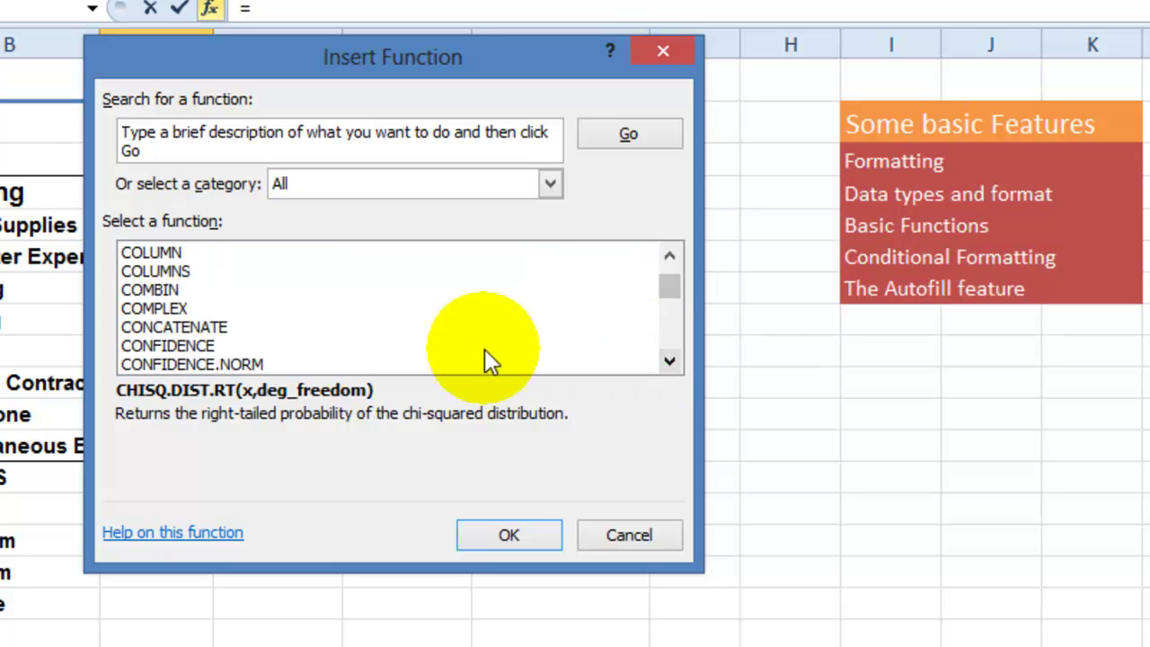
- Jump to the functions starting with S and select SUM to view its syntax and description
left_click(197, 348)
key("s")
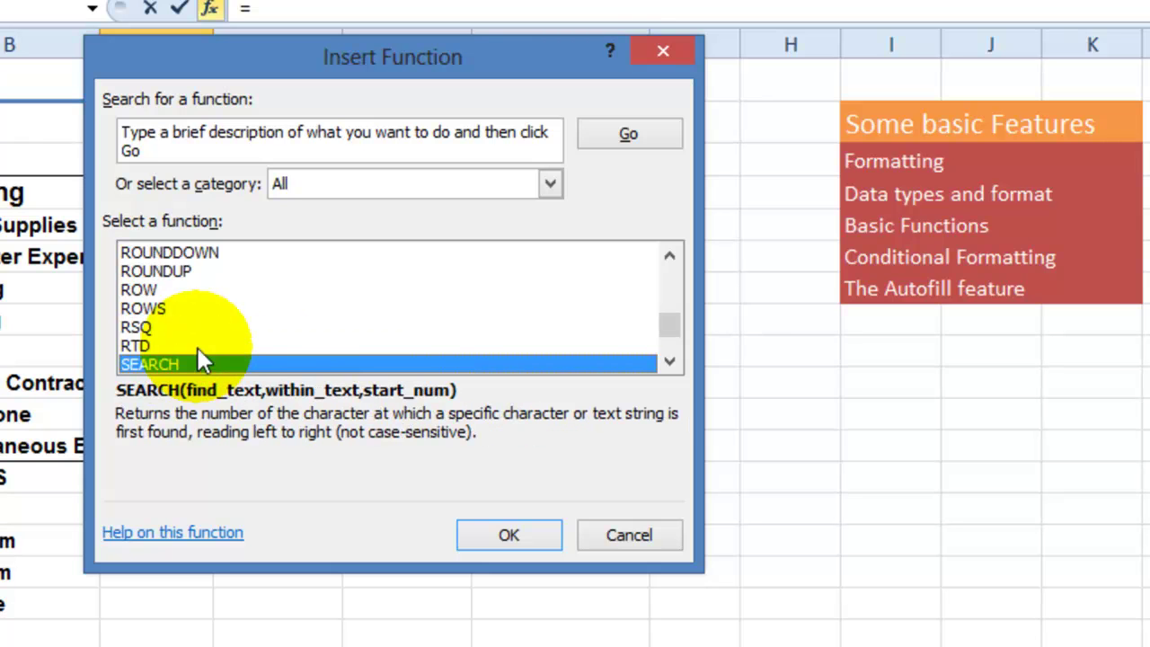
left_click(670, 361)
left_click(670, 361)
left_click(669, 361)
left_click(669, 361)
left_click(669, 362)
left_click(669, 361)
left_click(670, 362)
left_click(669, 361)
left_click(669, 361)
left_click(669, 362)
left_click(669, 362)
left_click(669, 361)
left_click(669, 361)
left_click(669, 361)
left_click(669, 361)
left_click(670, 361)
left_click(669, 361)
left_click(669, 362)
left_click(669, 361)
left_click(670, 361)
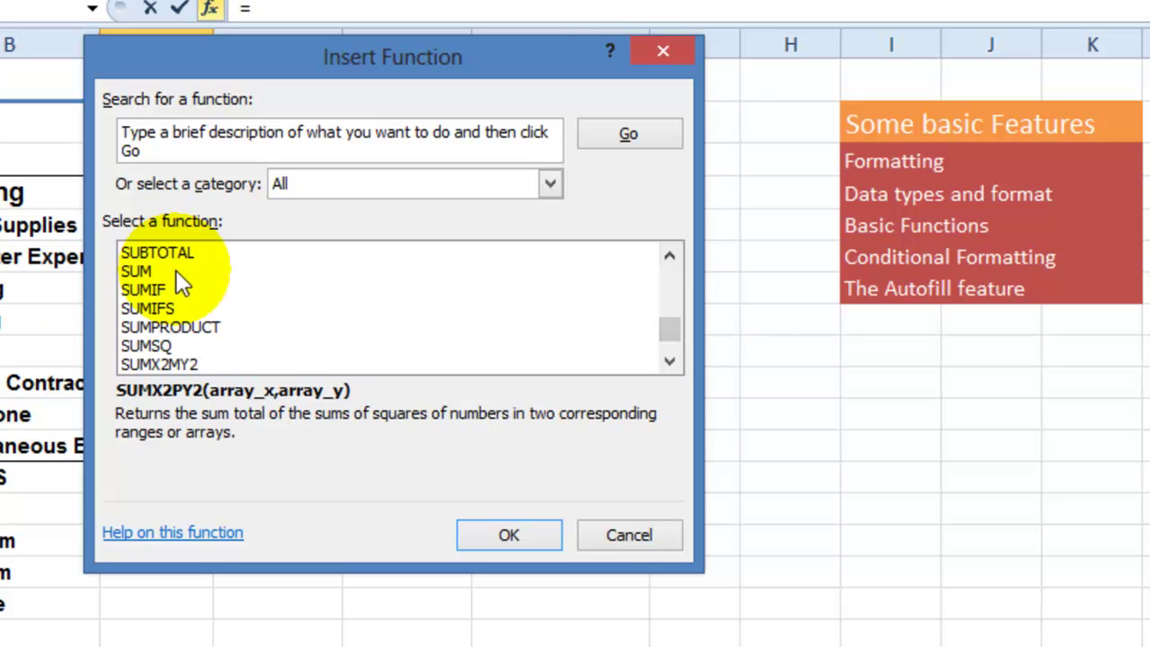
left_click(140, 270)
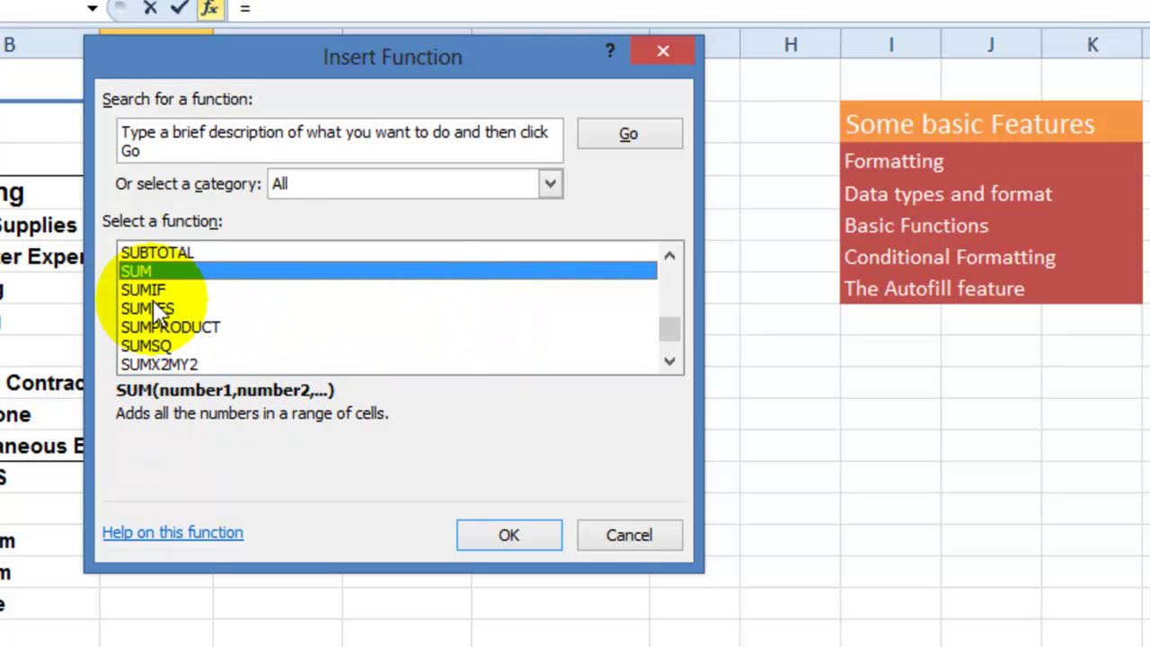
- Read the SUM function's help article on syntax, remarks and examples, and close both the help and the Insert Function dialog
left_click(196, 533)
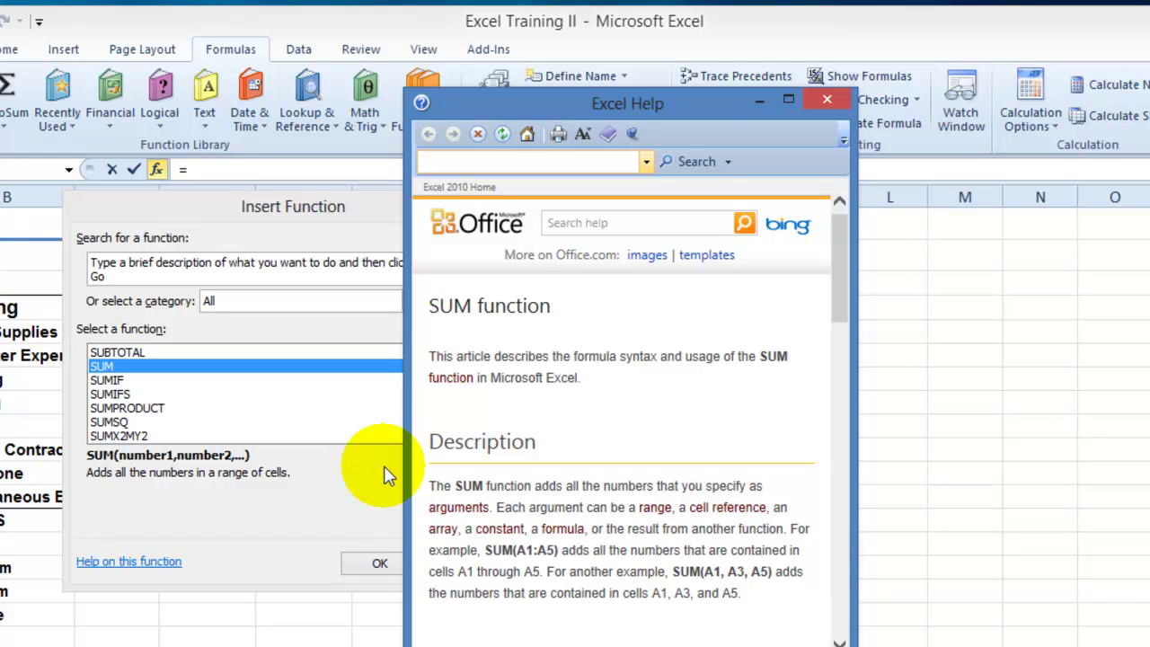
scroll(693, 513, "down", 6)
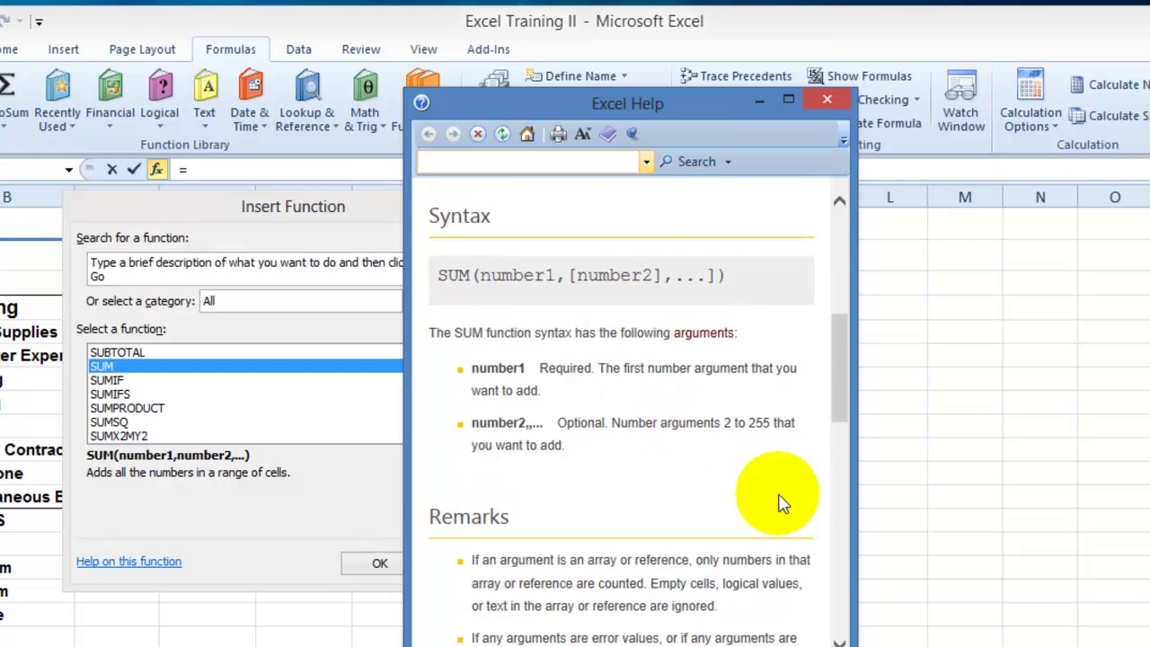
scroll(780, 503, "down", 10)
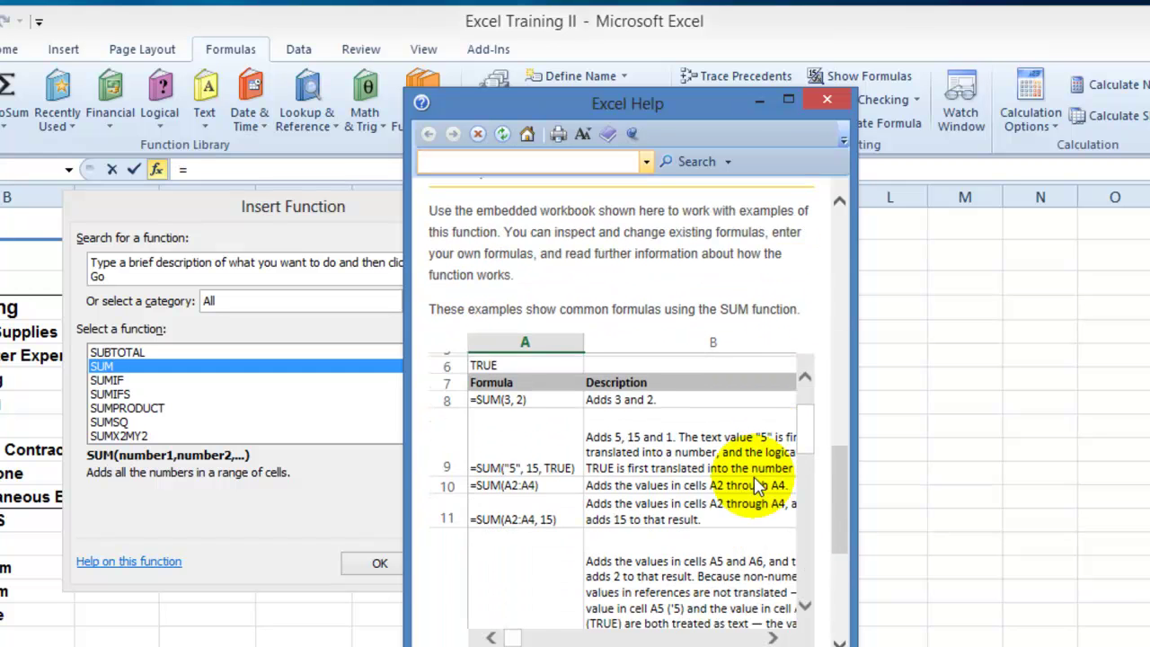
scroll(758, 485, "down", 2)
left_click(822, 98)
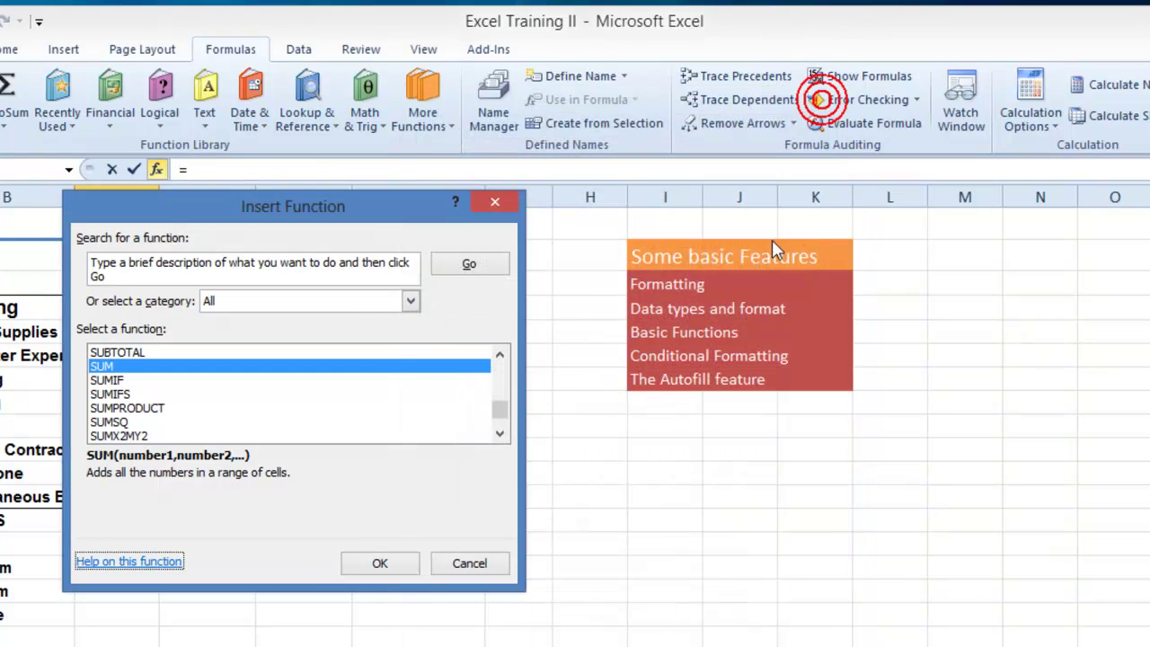
left_click(469, 563)
- Enter a MAX formula over C5:C13 in cell C16 for the January maximum
left_click(118, 588)
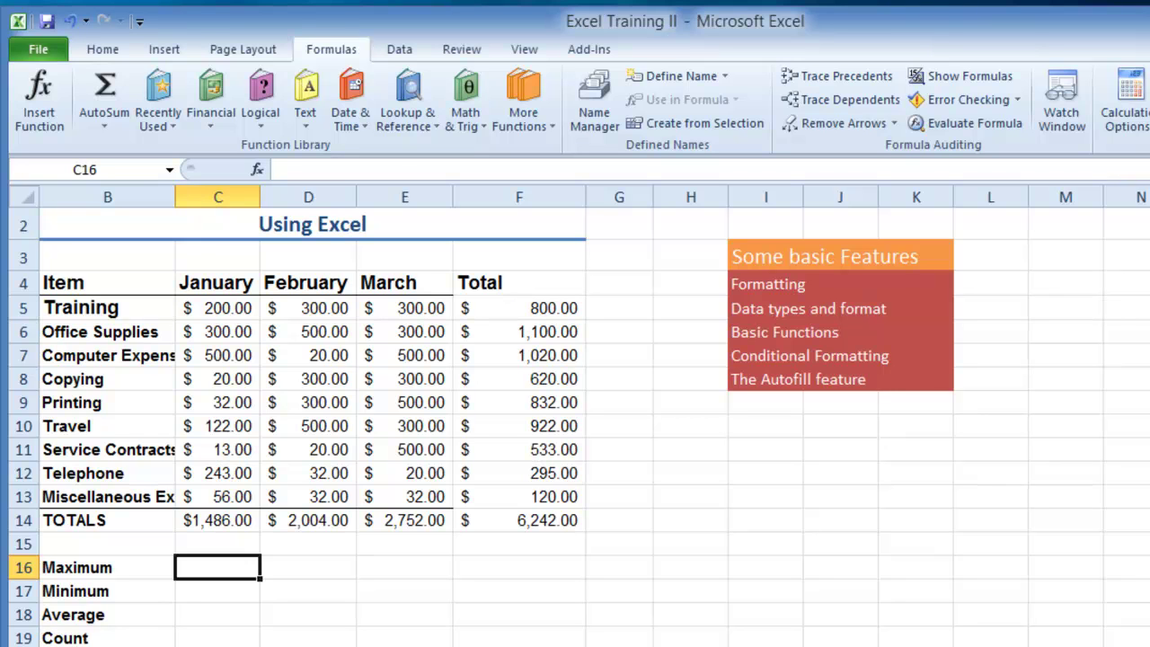
type("=")
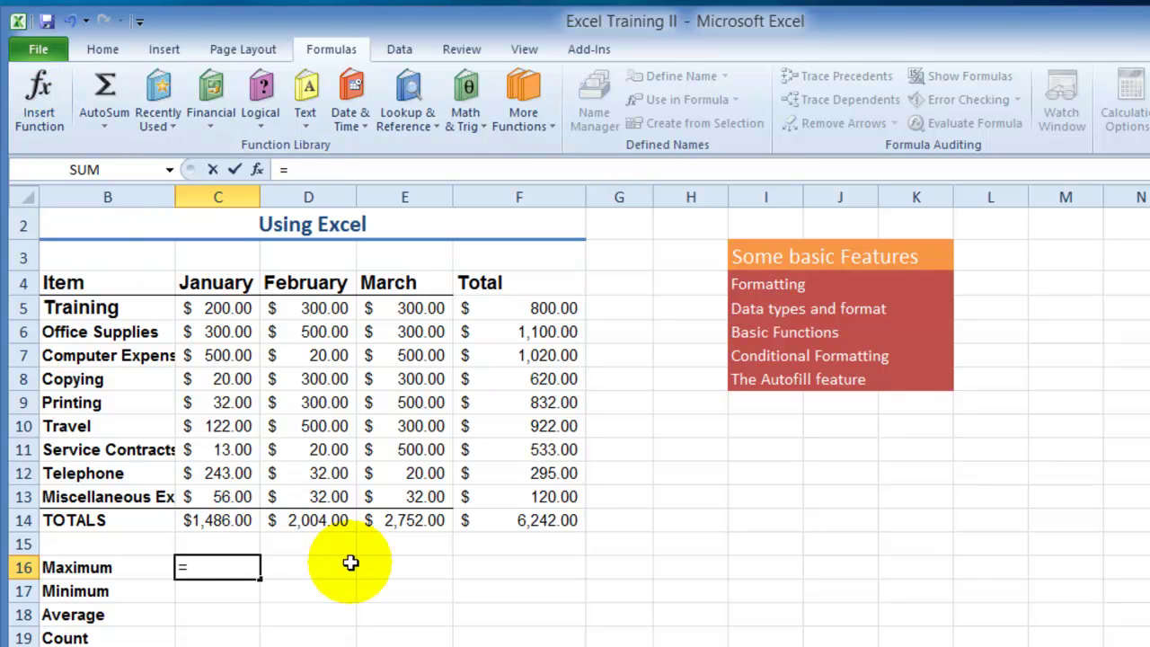
type("ma")
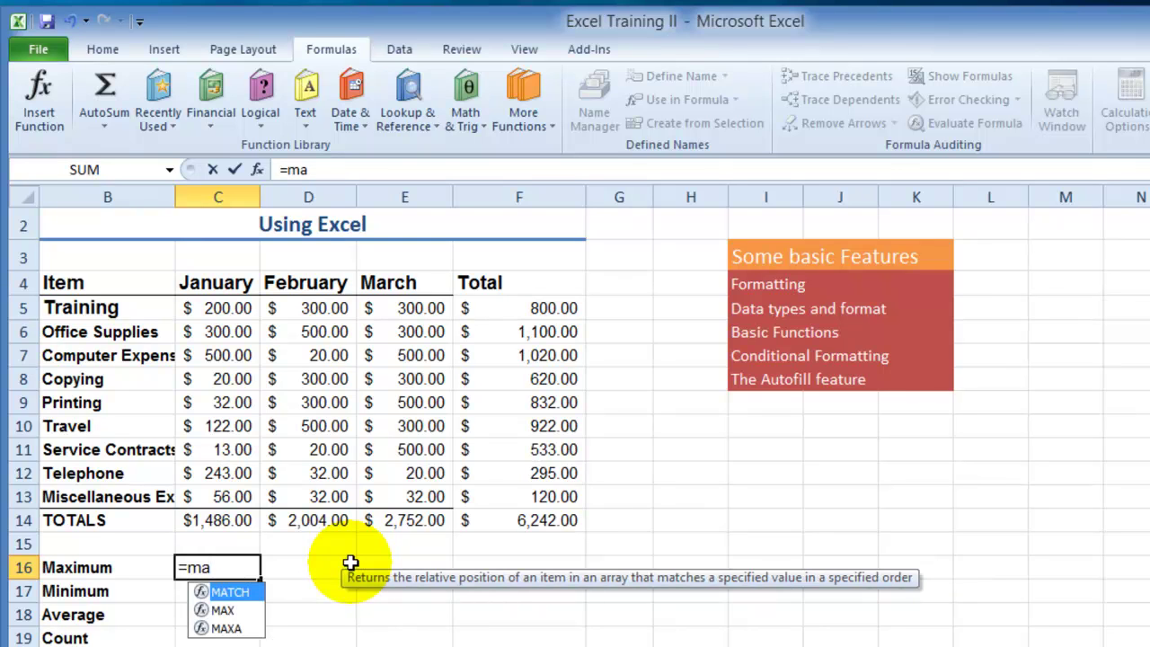
left_click(226, 611)
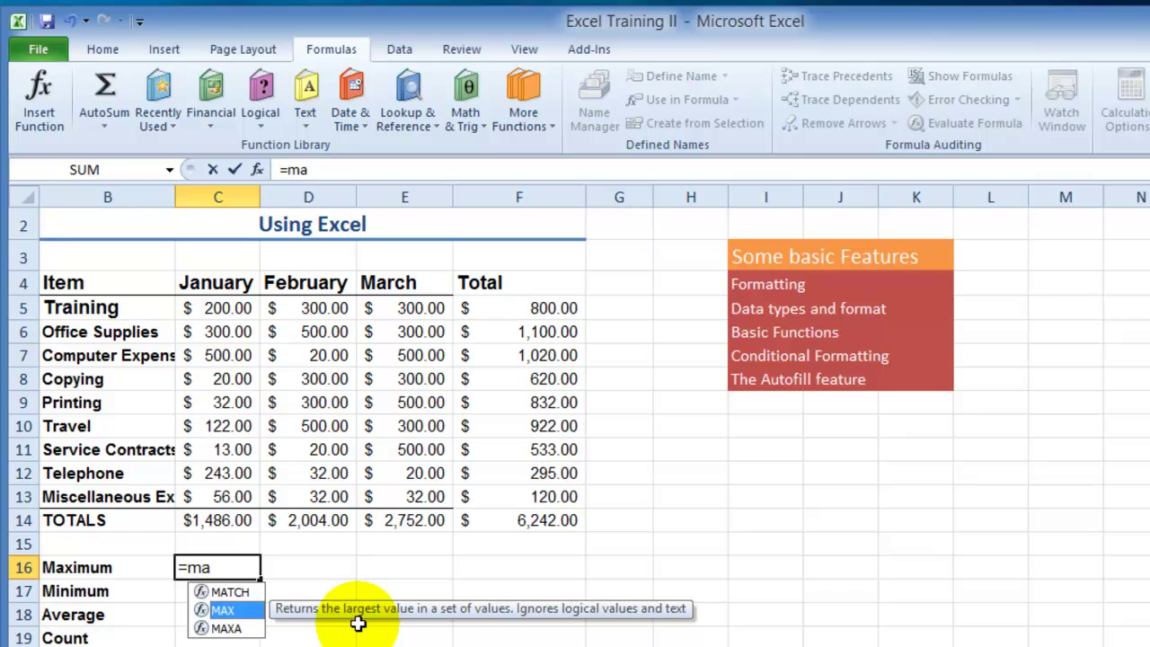
double_click(223, 610)
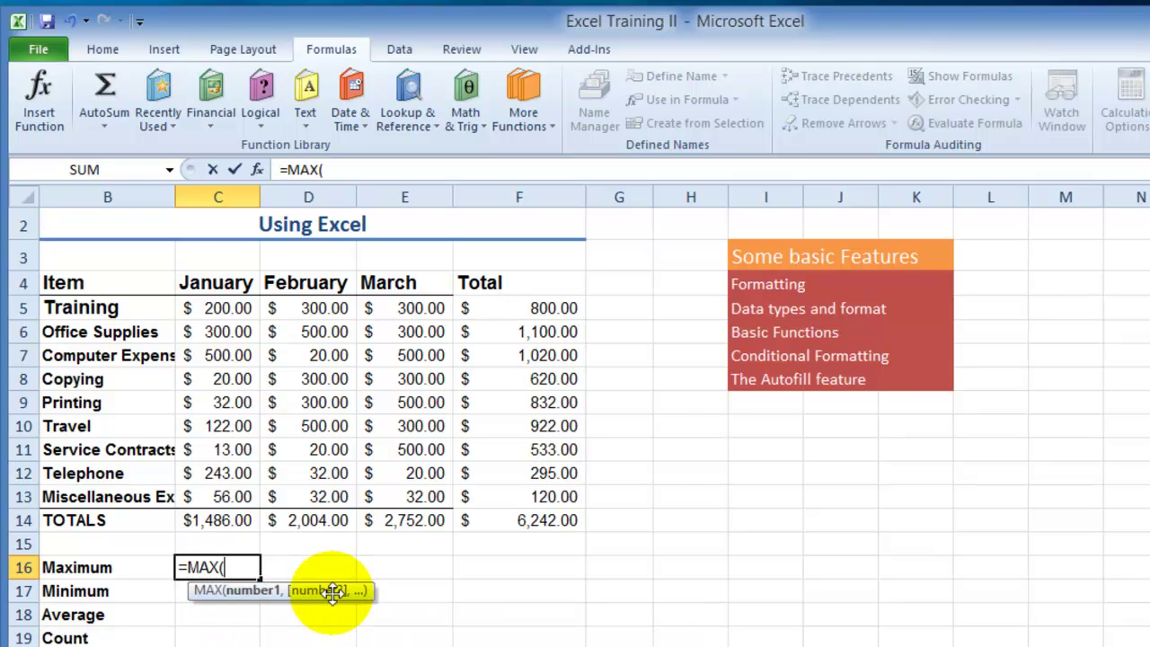
left_click_drag(220, 307, 230, 493)
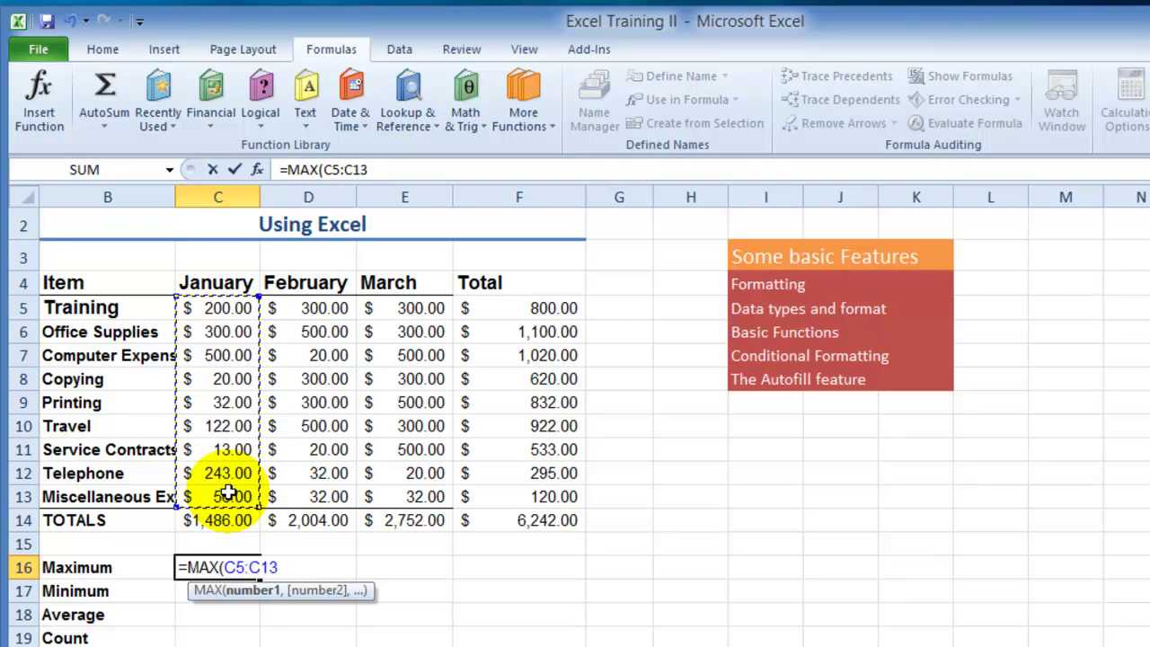
key("Return")
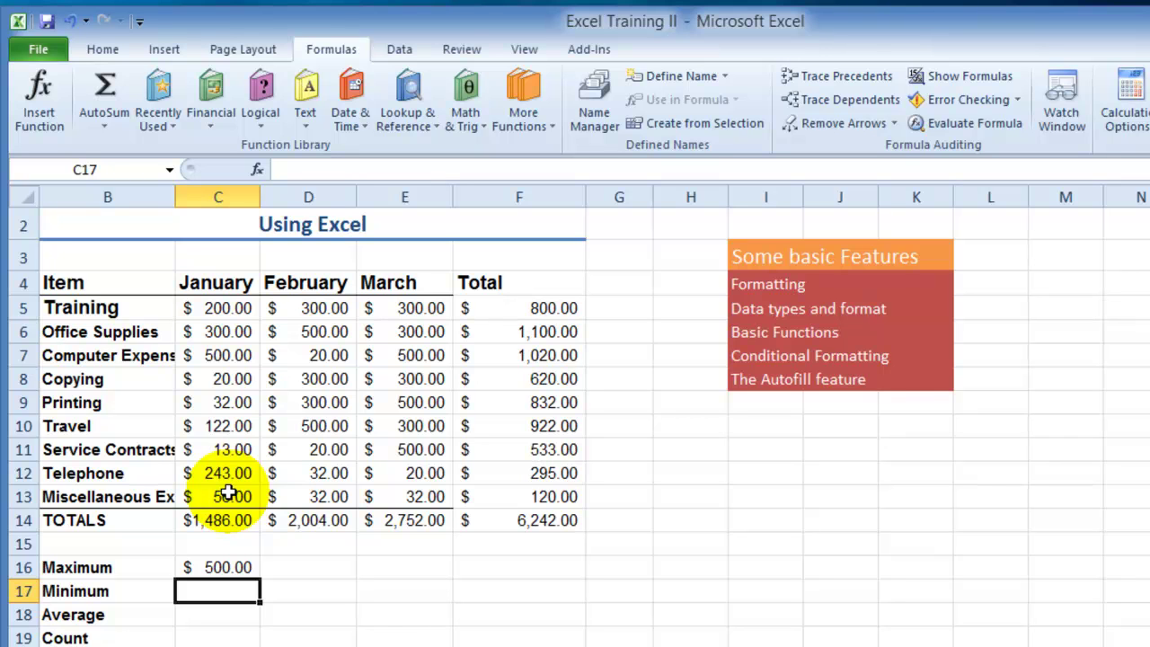
- Set the January Training amount in C5 to 788 and check the dependent total and maximum cells
left_click(227, 306)
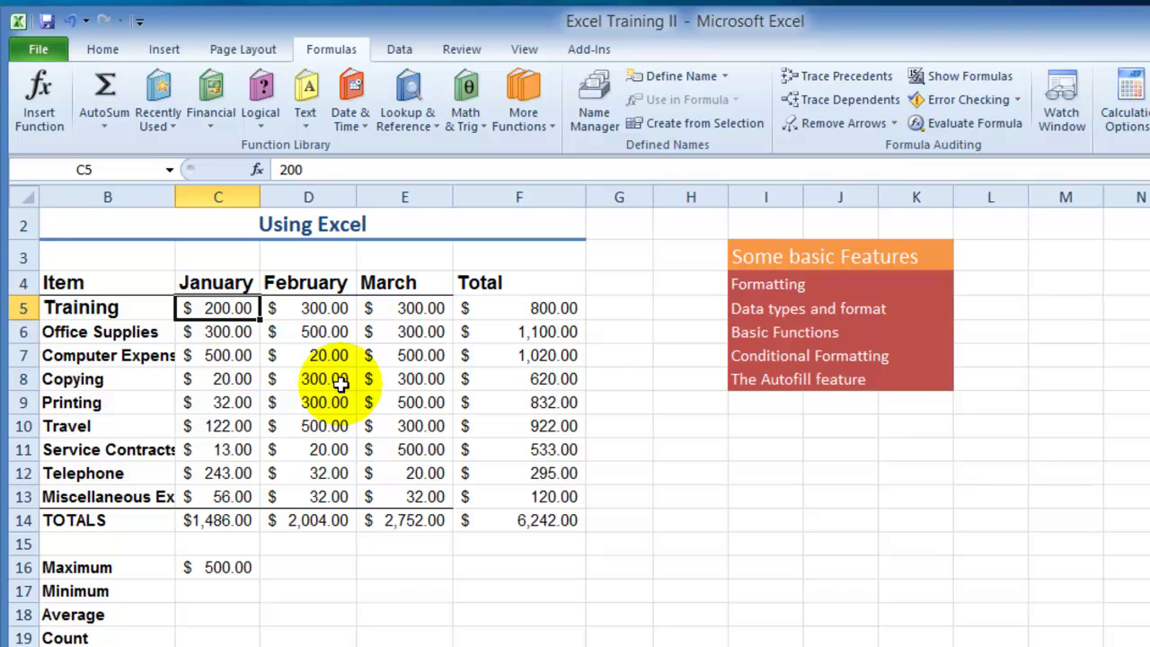
type("788")
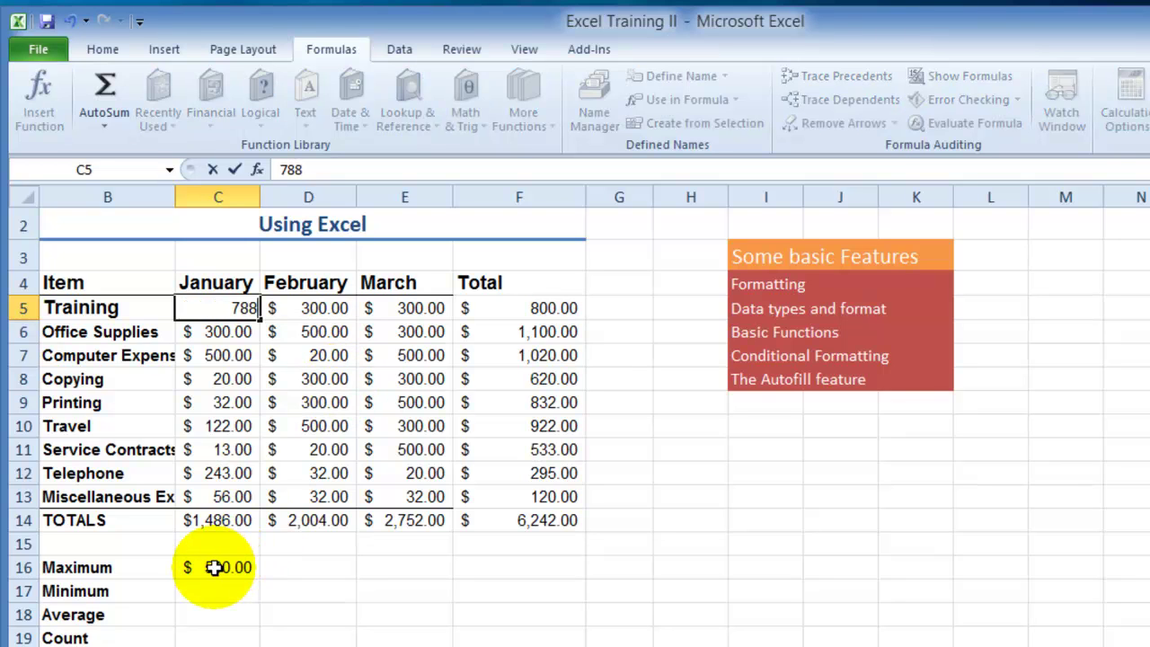
key("Return")
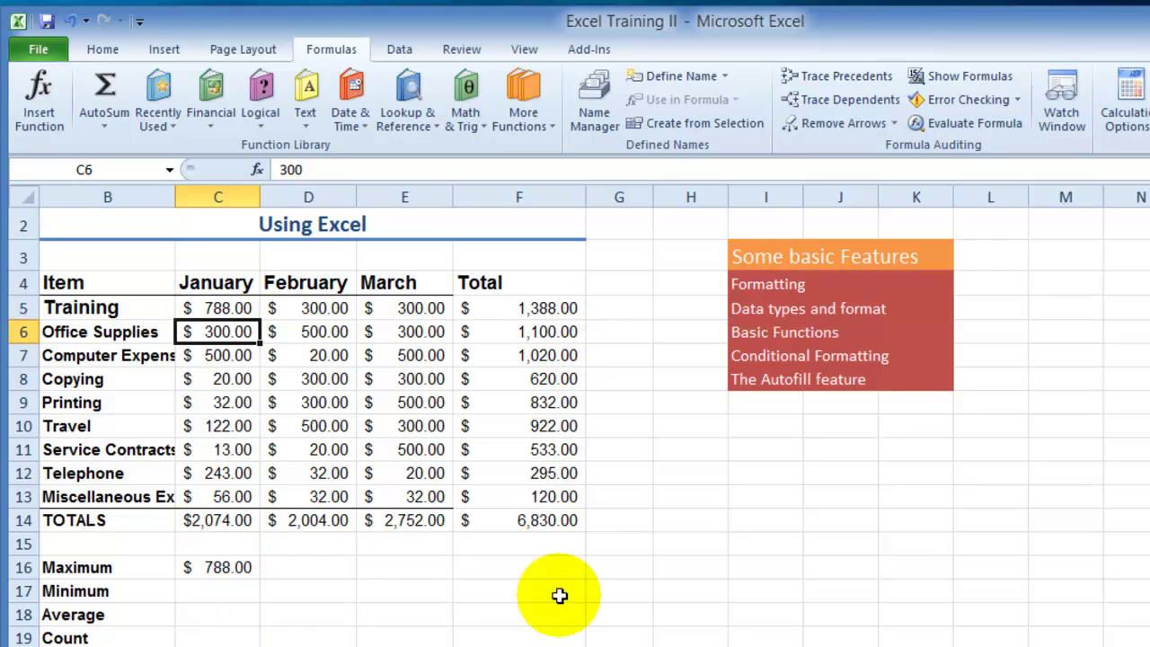
left_click(548, 332)
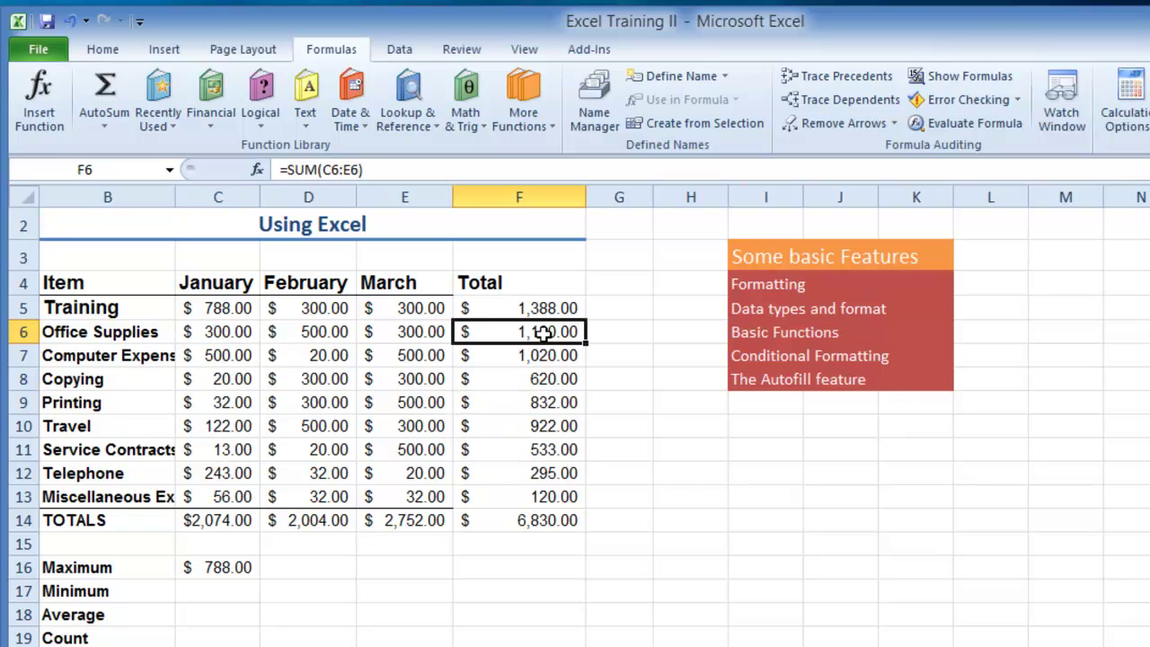
left_click(225, 521)
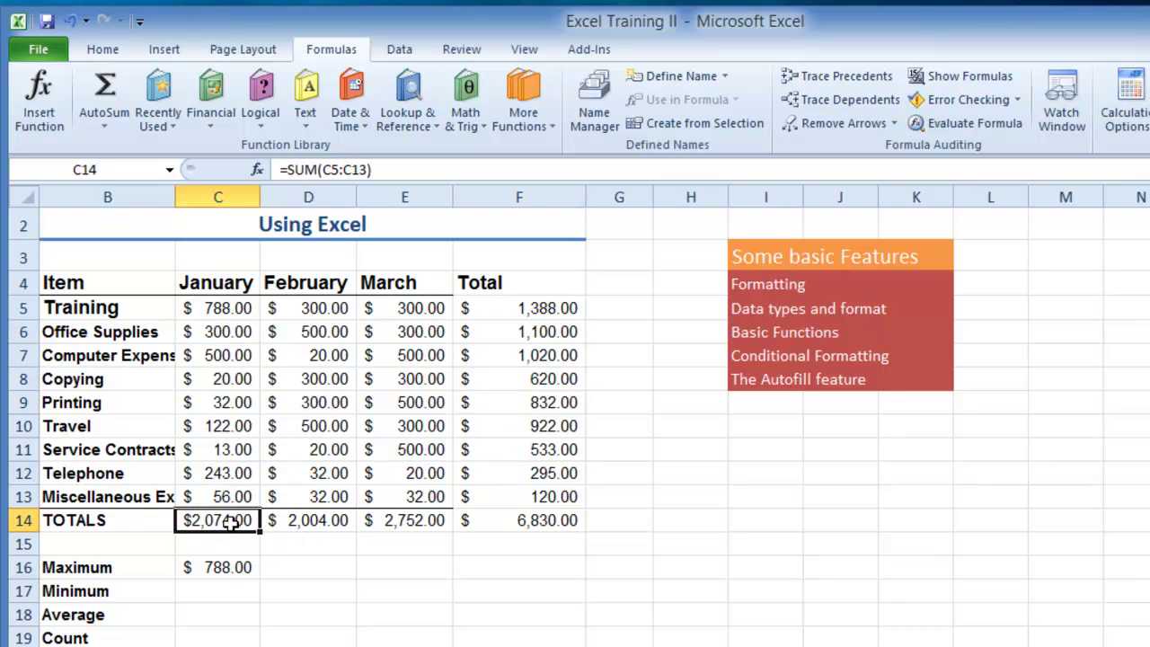
left_click(225, 568)
left_click(548, 523)
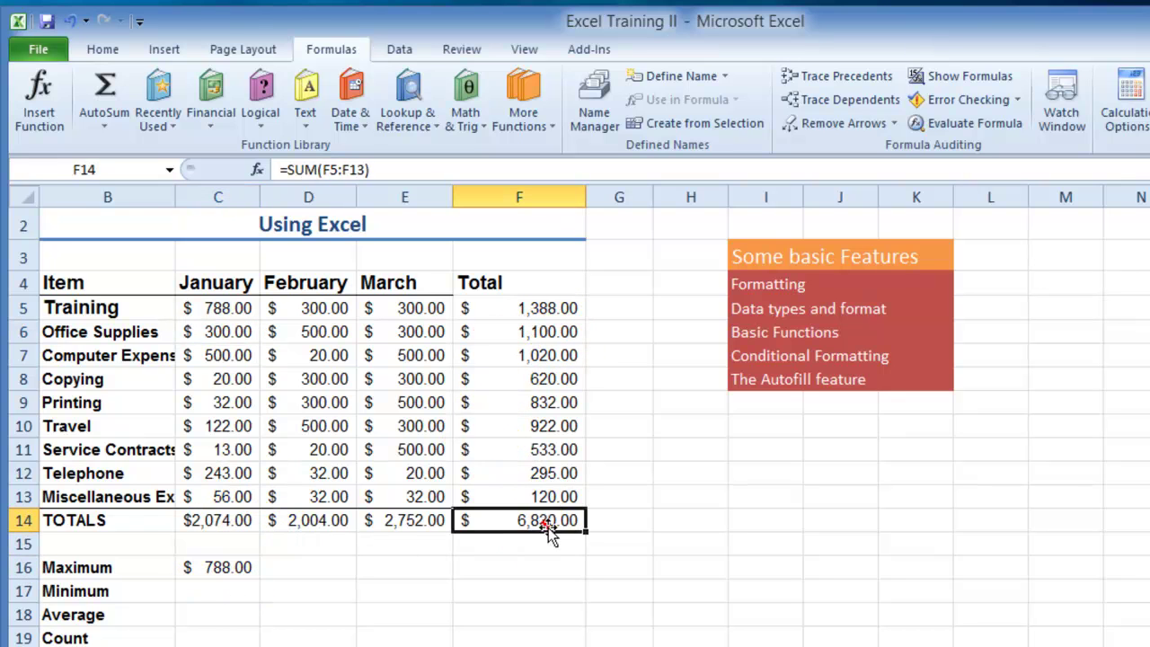
- Enter a MIN formula over C5:C13 in cell C17 for the January minimum
left_click(234, 591)
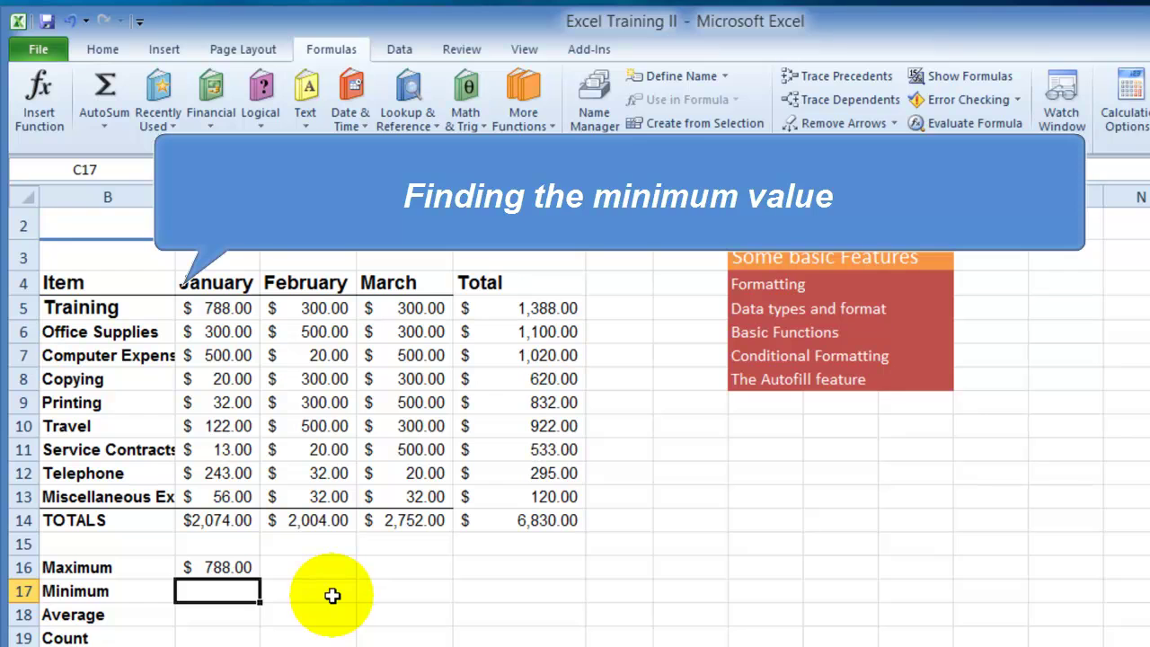
type("=m")
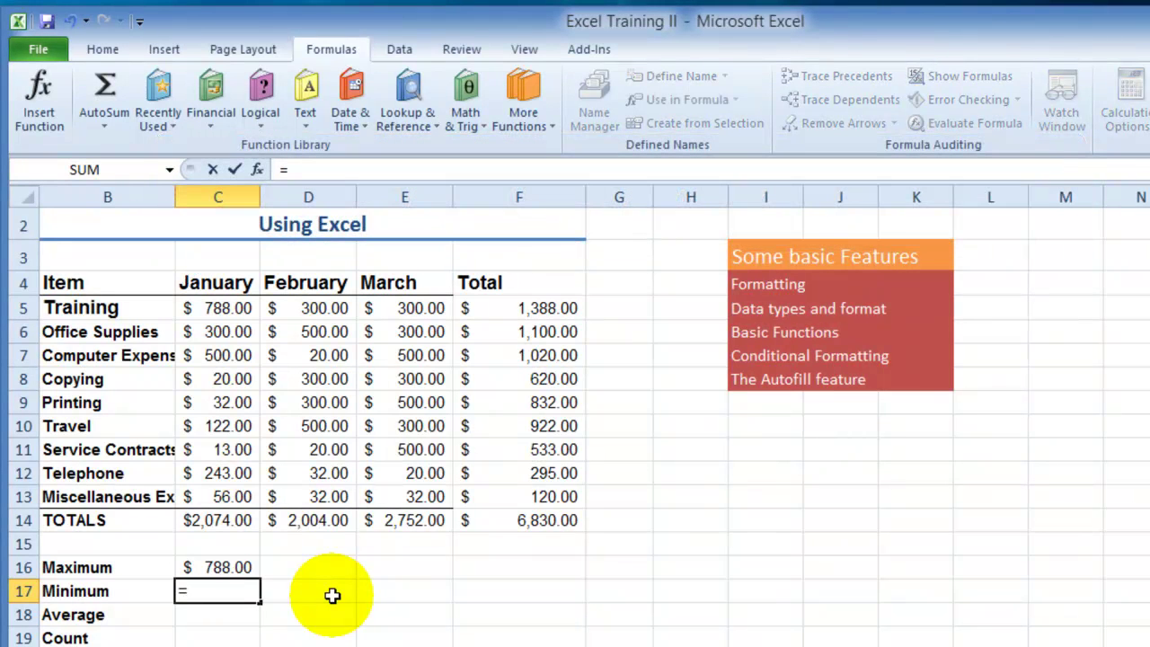
type("in")
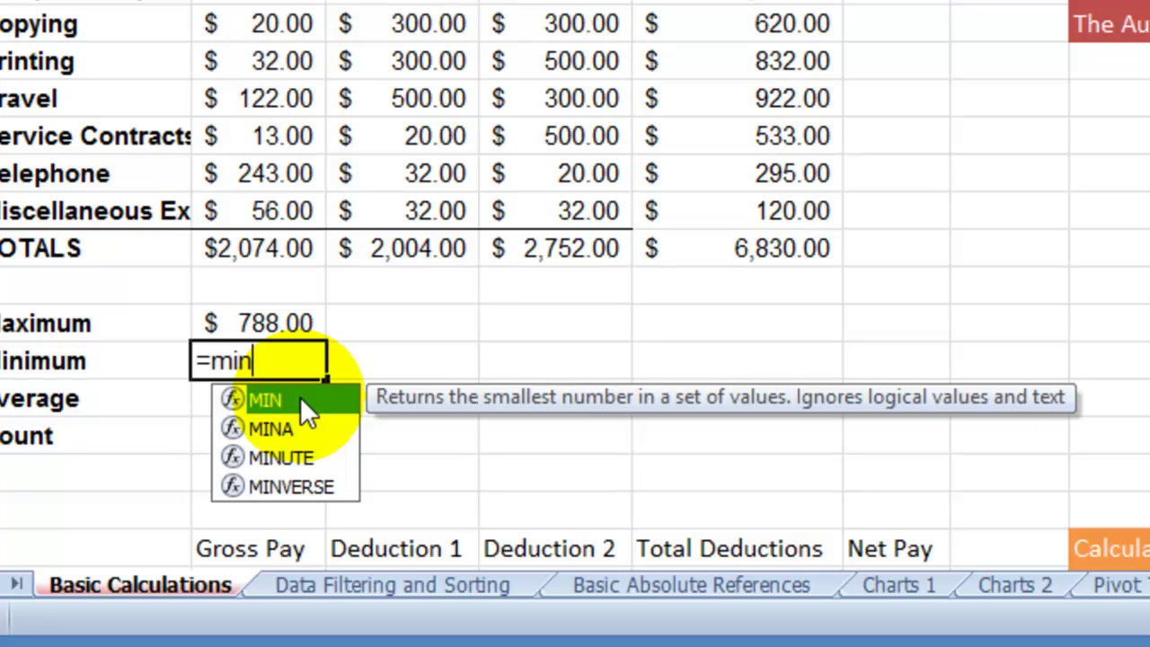
double_click(300, 396)
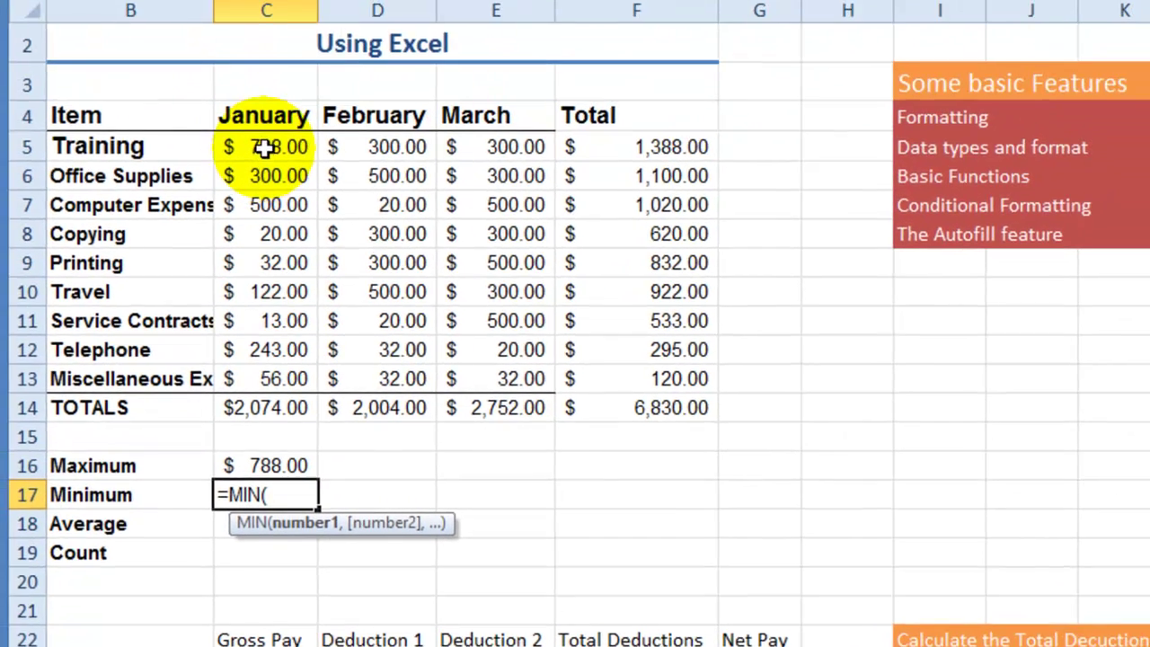
left_click_drag(263, 151, 272, 382)
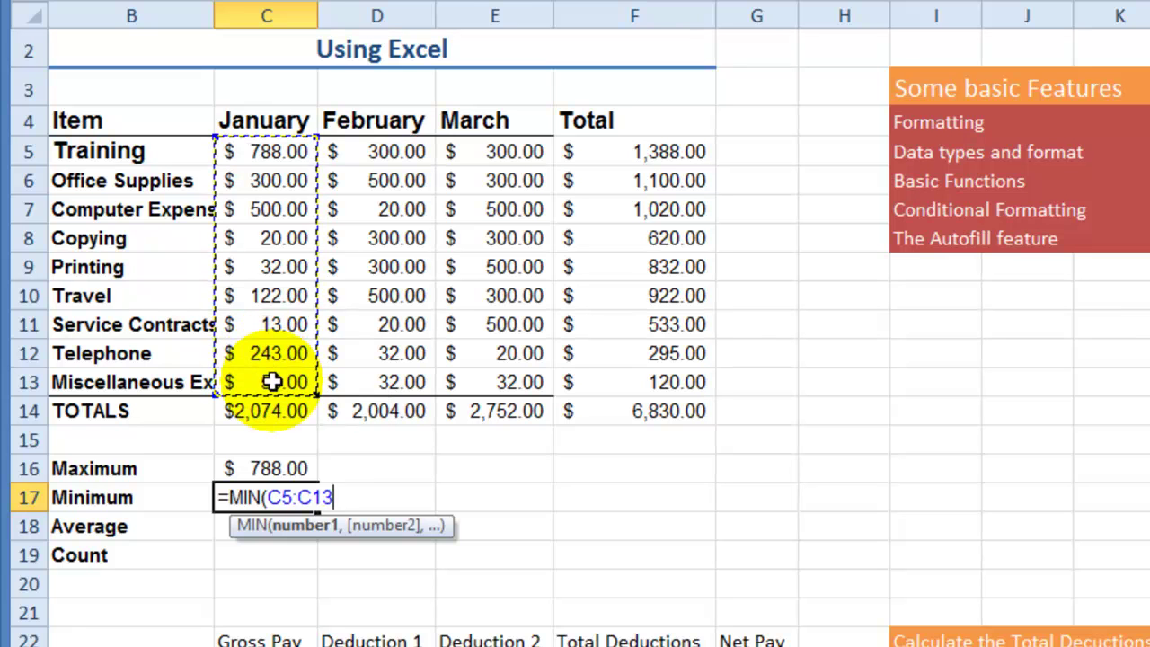
key("Return")
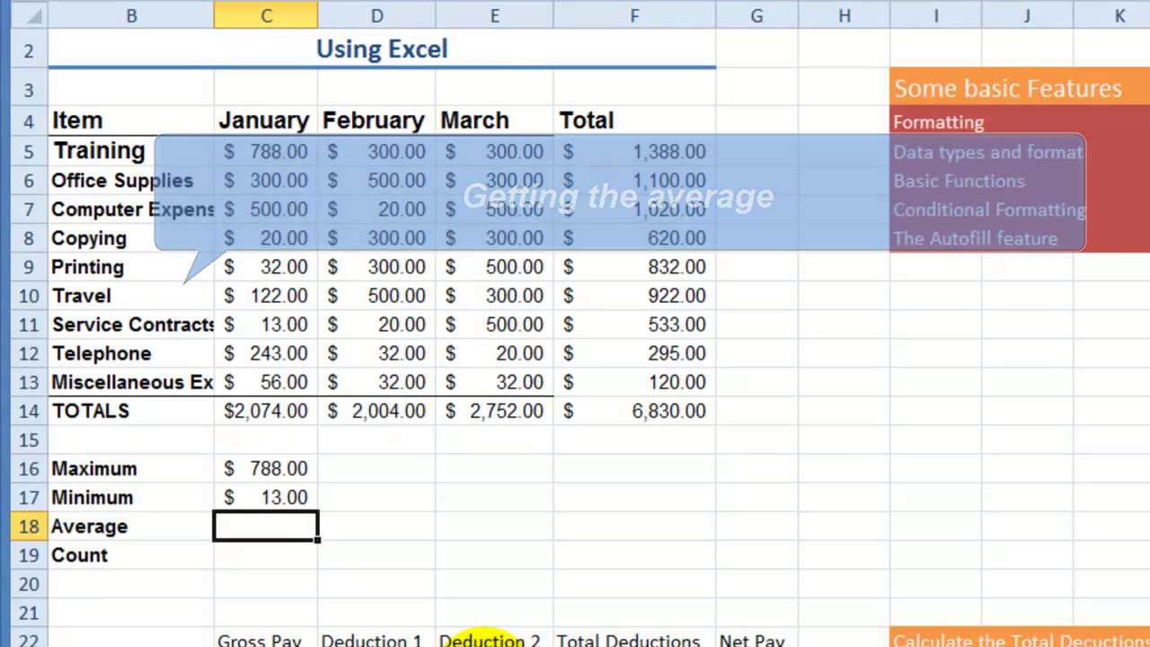
- Enter an AVERAGE formula over C5:C13 in cell C18 for the January average
type("=")
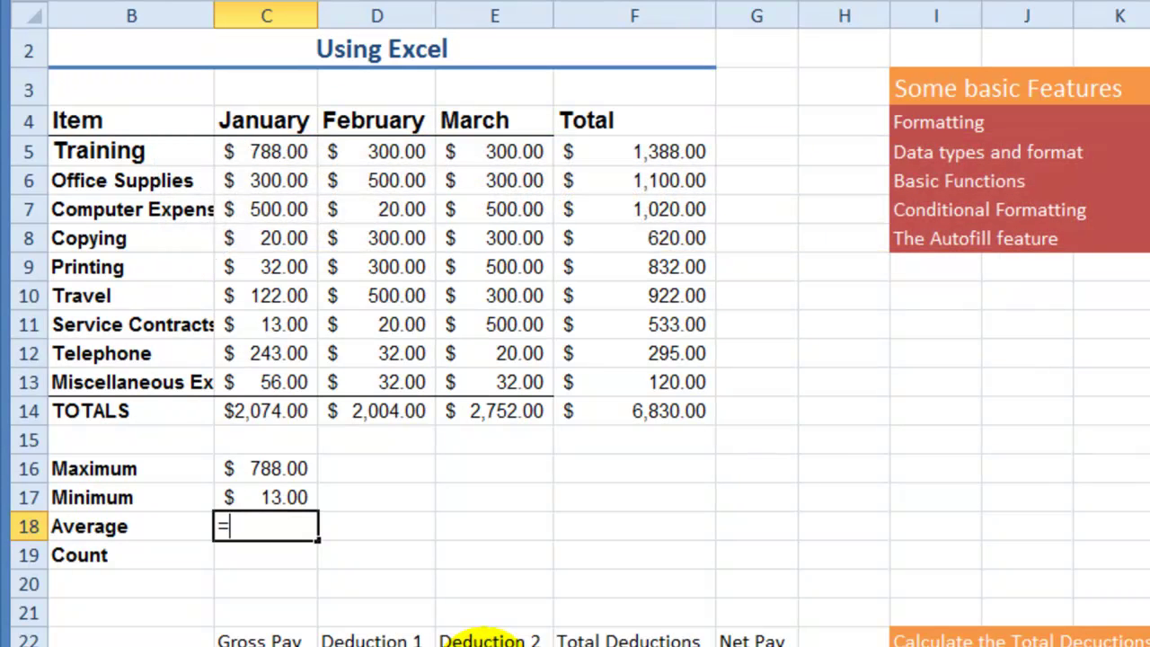
type("av")
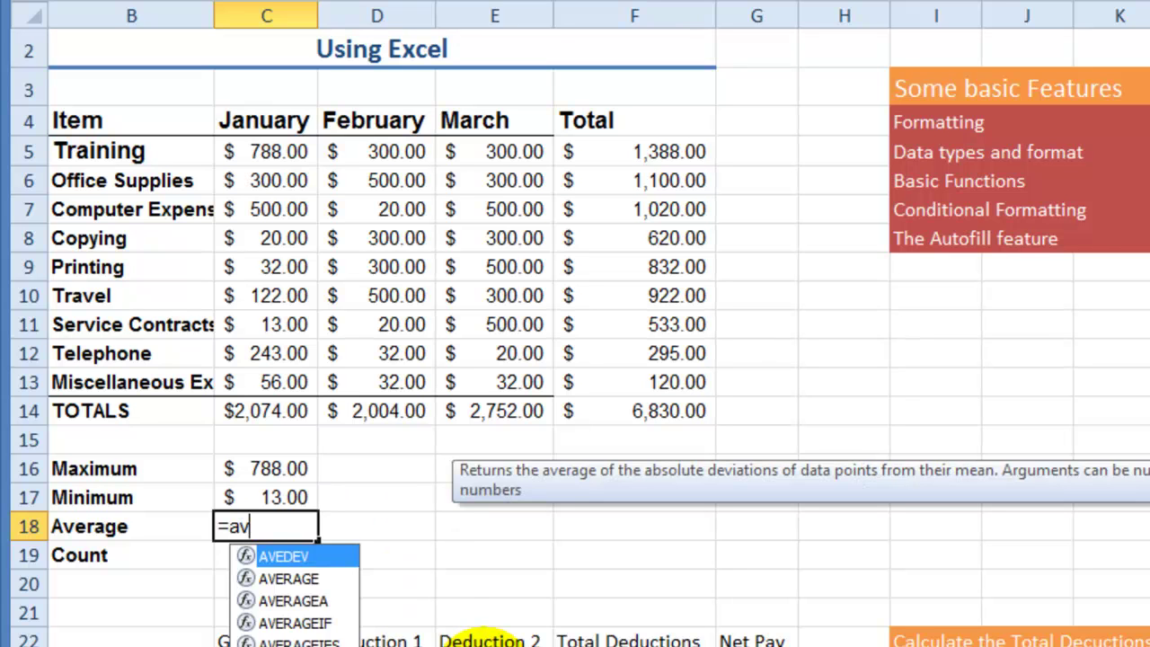
left_click(305, 579)
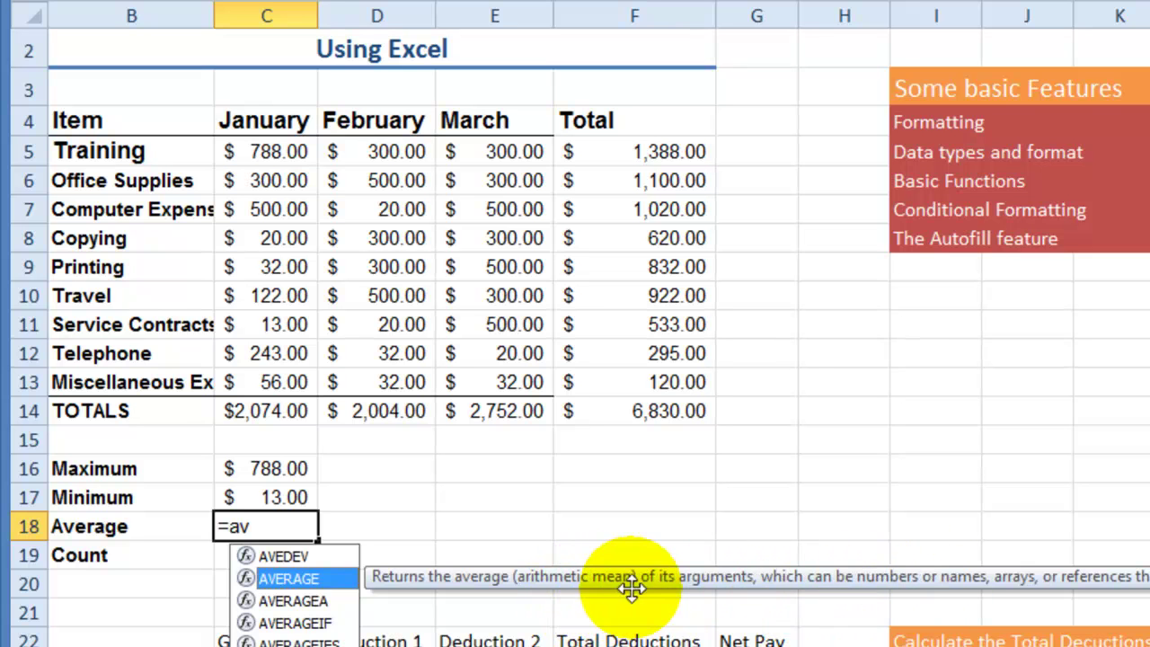
double_click(311, 578)
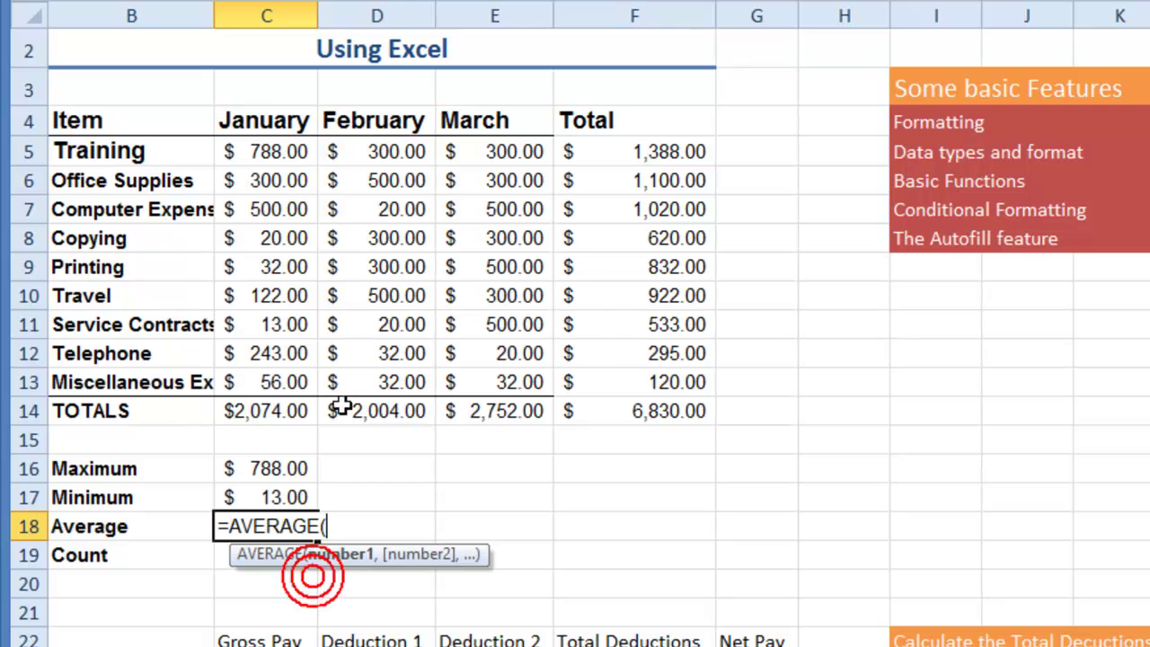
left_click_drag(278, 150, 286, 382)
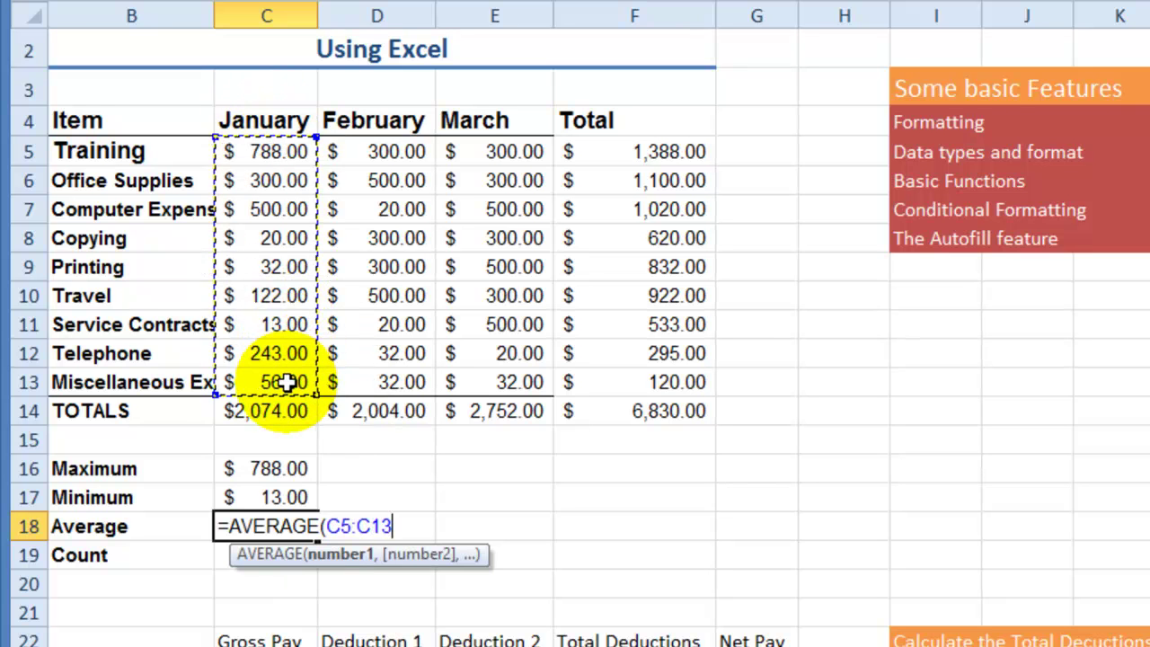
key("Return")
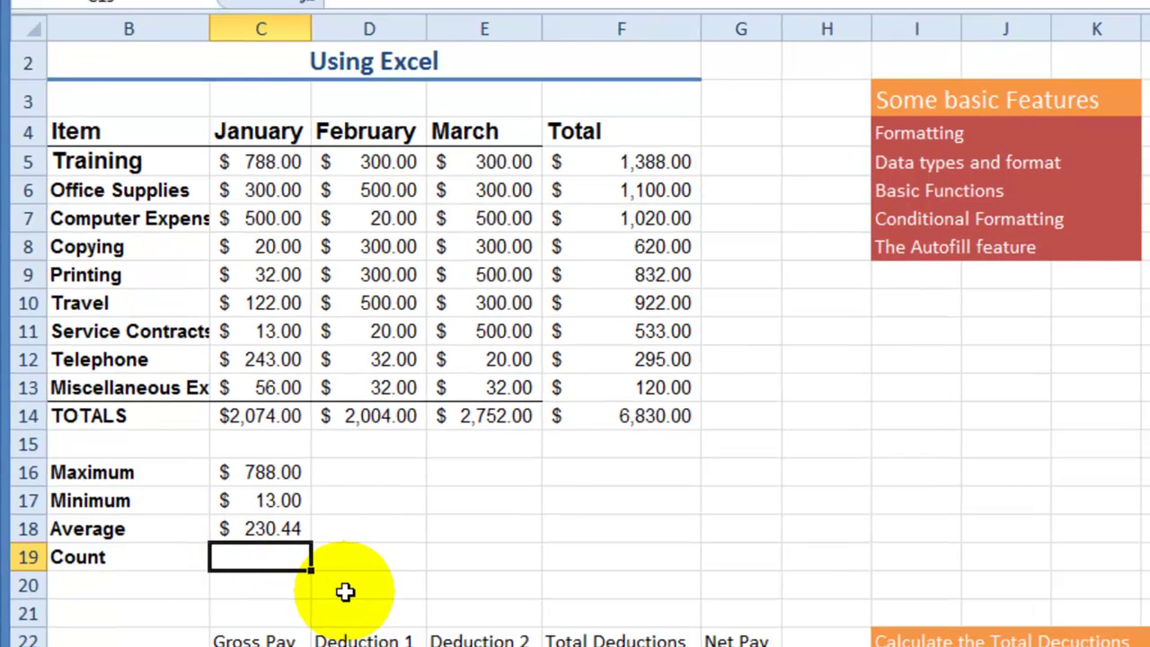
type("=")
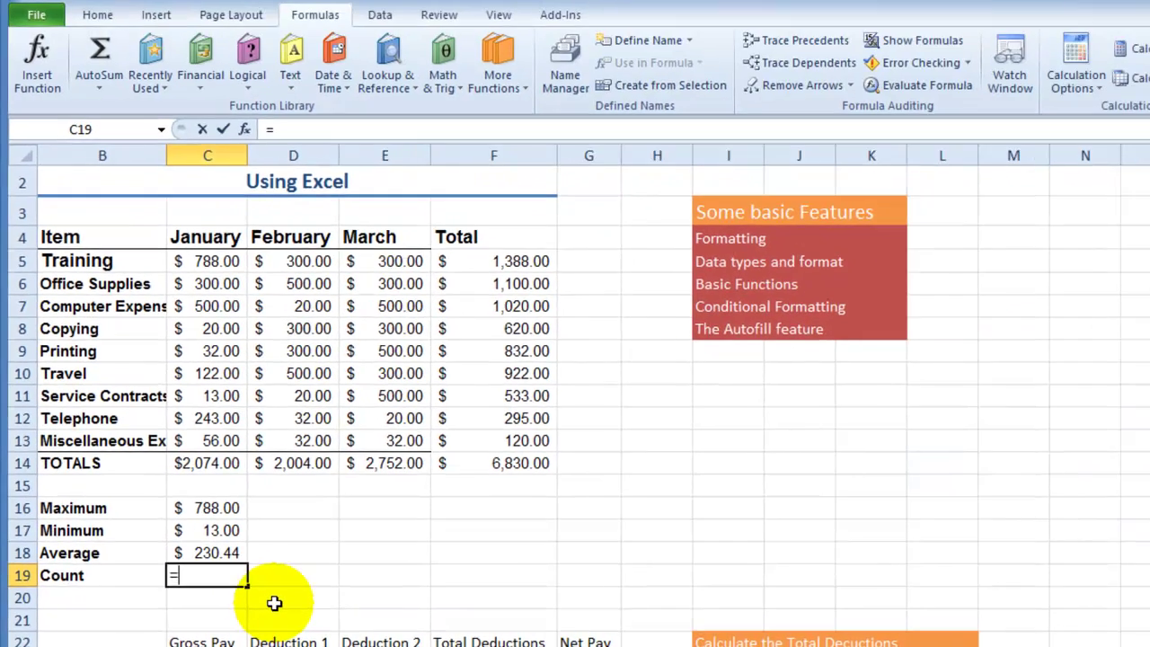
type("c")
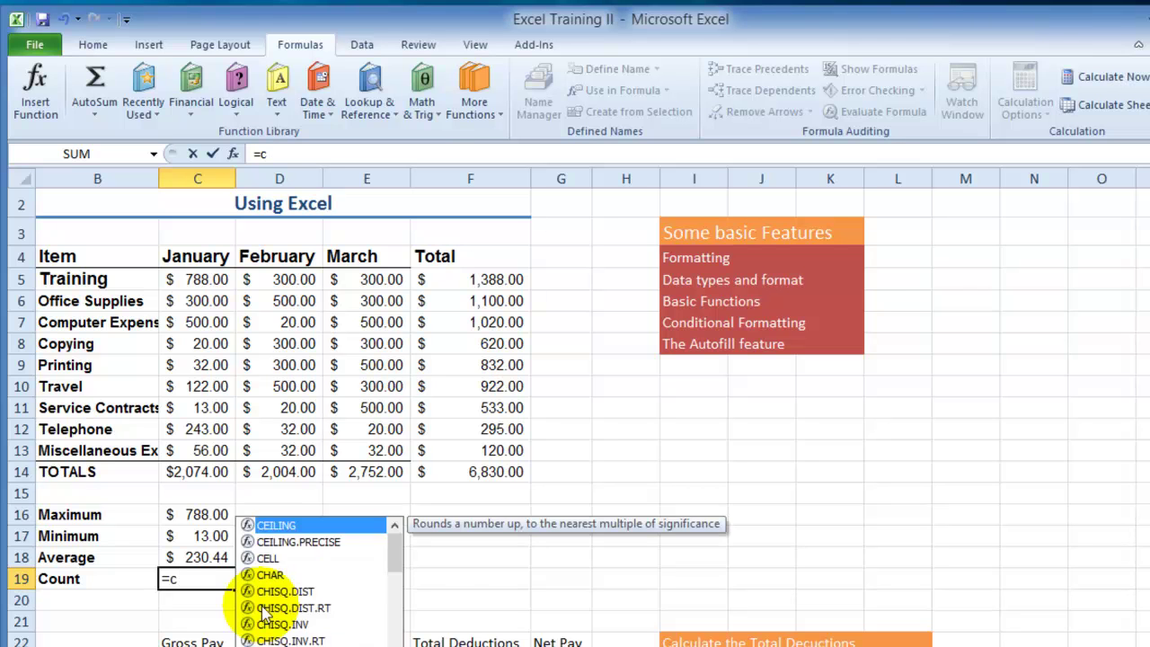
key("BackSpace")
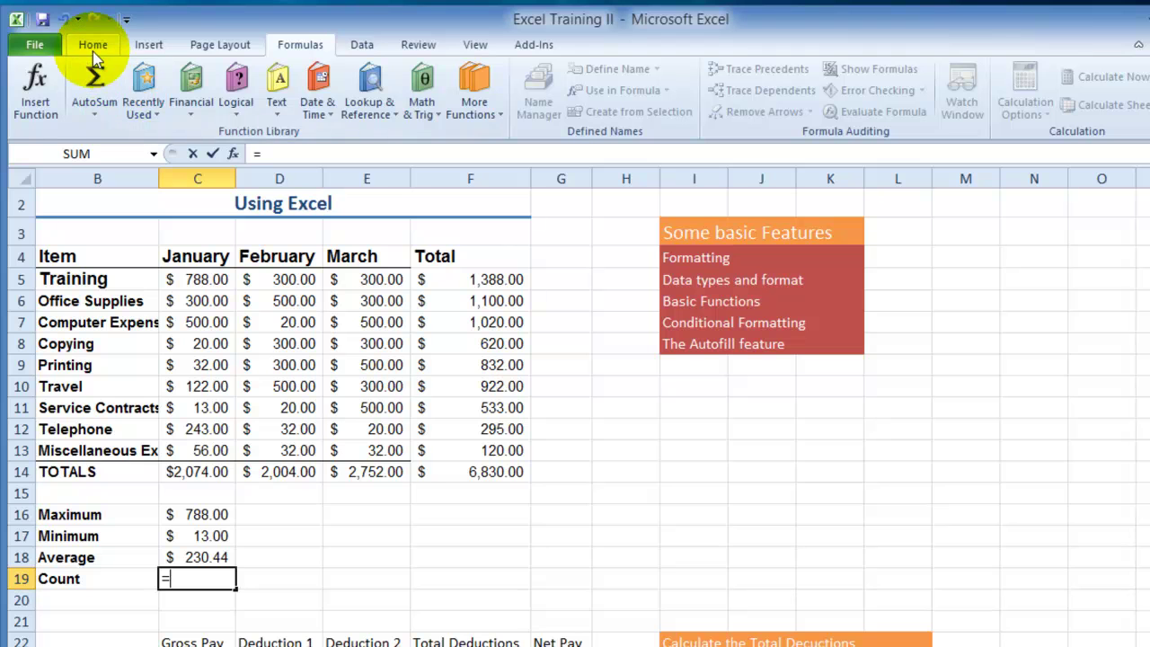
key("BackSpace")
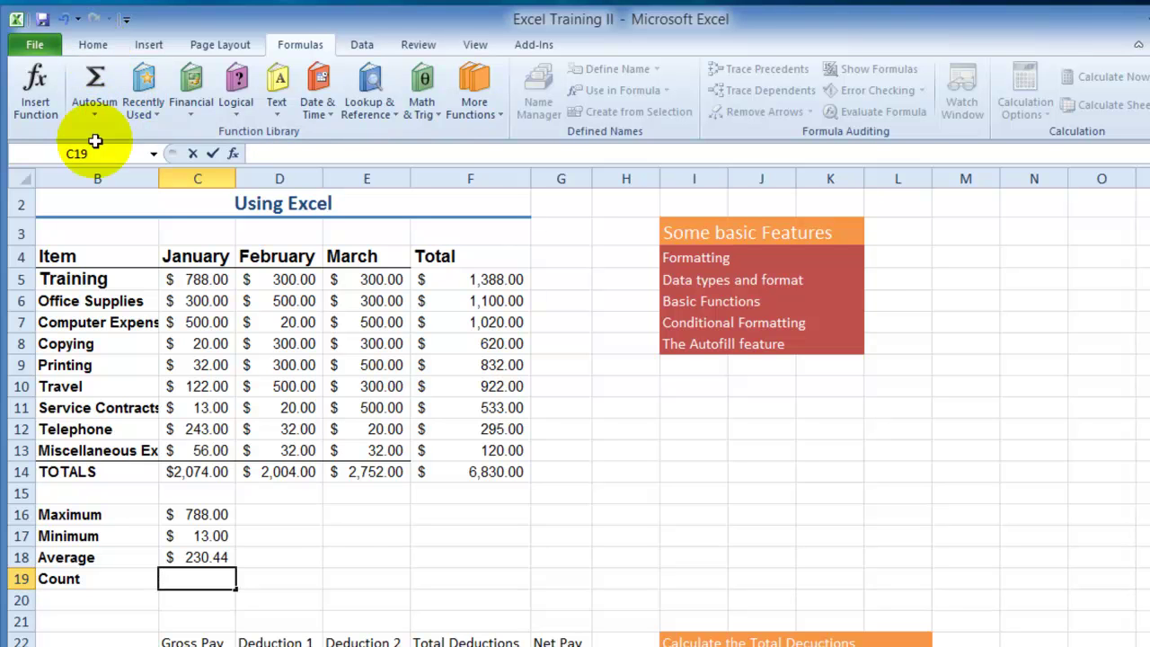
left_click(305, 579)
- Insert the AutoSum Count Numbers function in cell C19 with the range C5:C13 for the January count
left_click(210, 576)
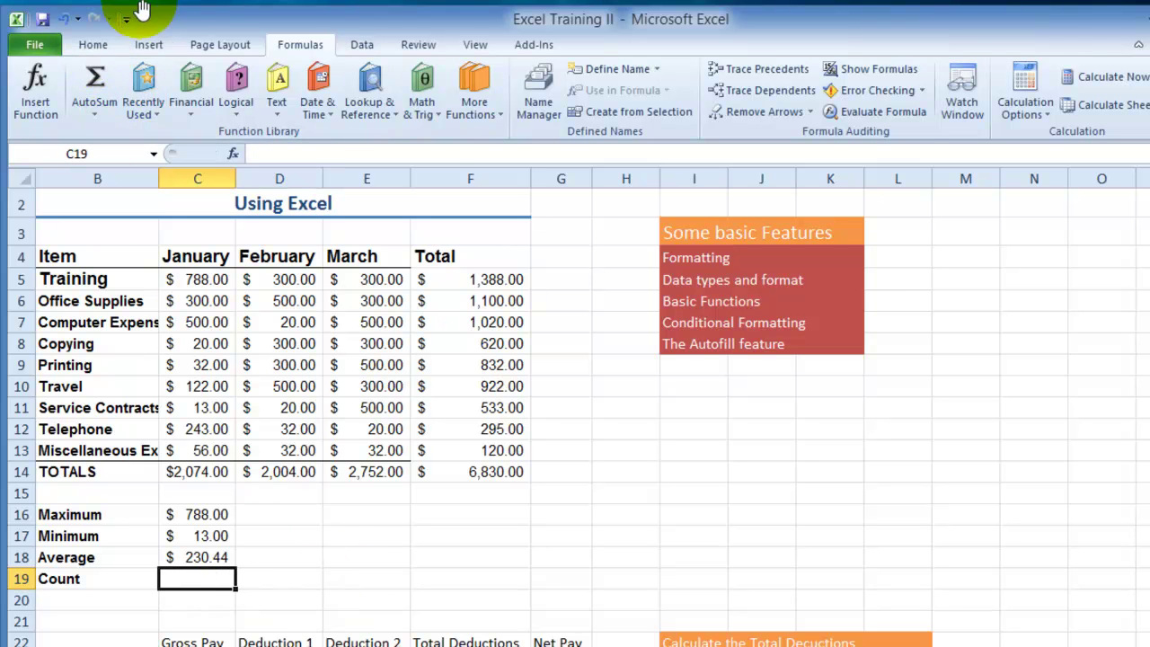
left_click(92, 44)
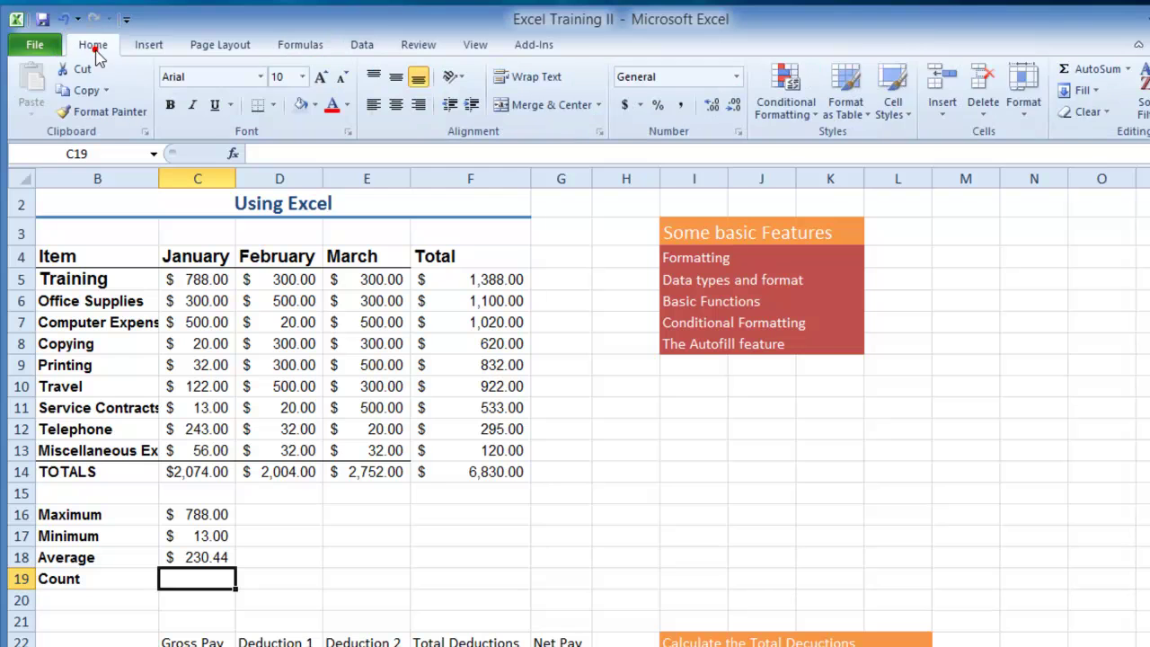
left_click(1129, 72)
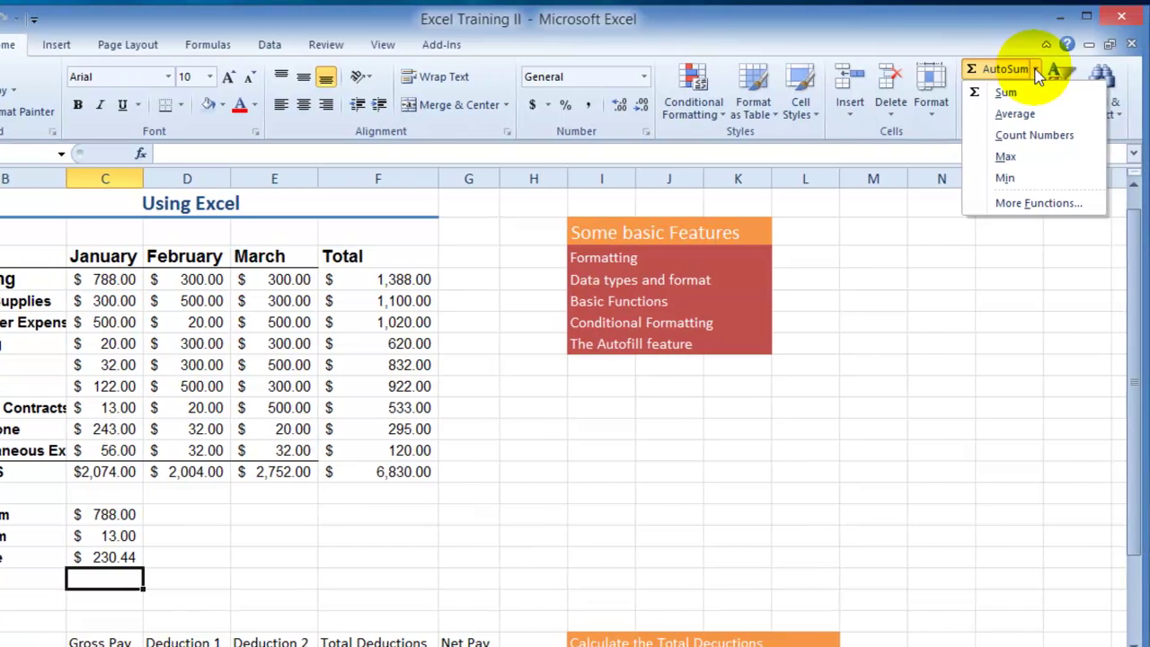
left_click(1025, 138)
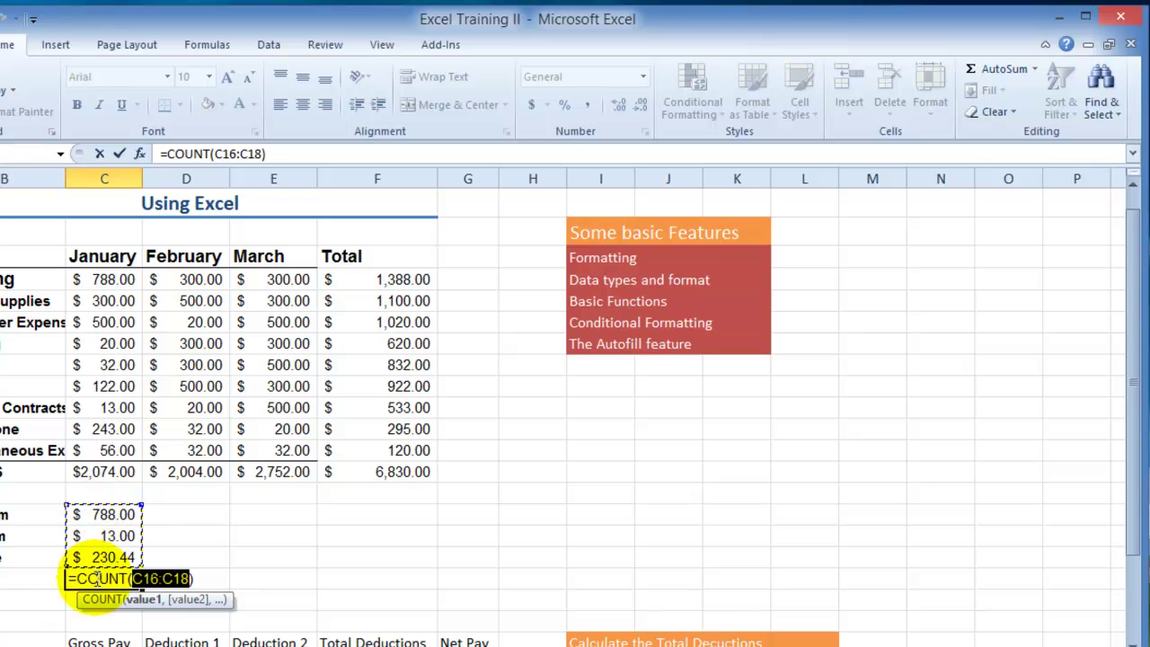
left_click_drag(109, 281, 124, 453)
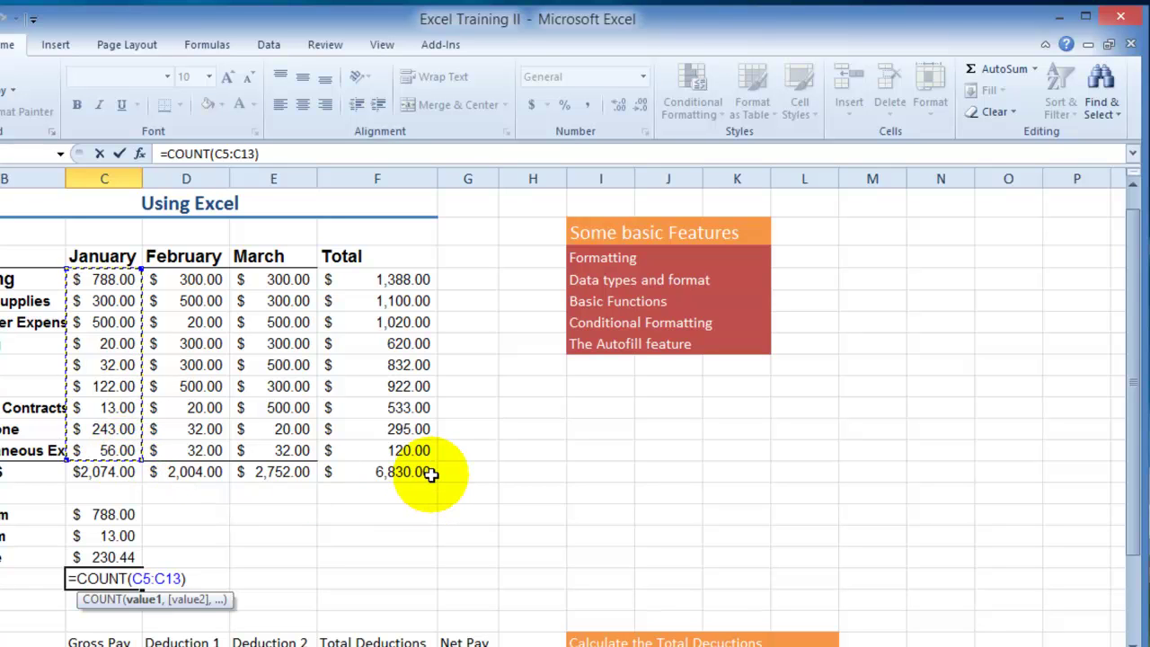
key("Return")
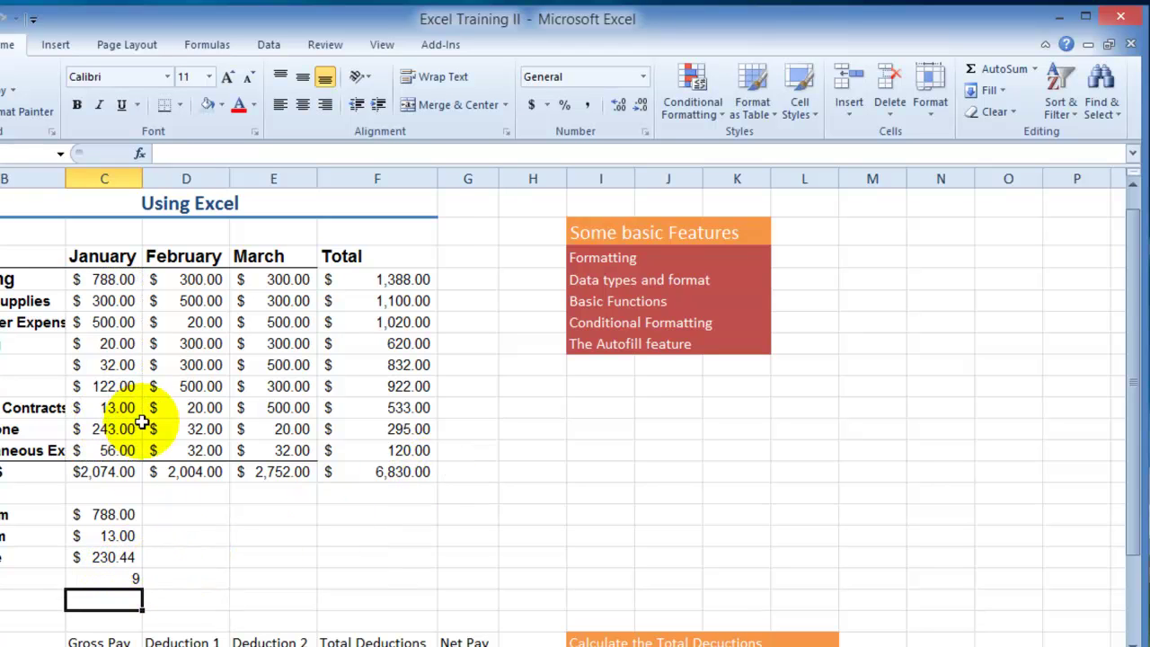
left_click(196, 517)
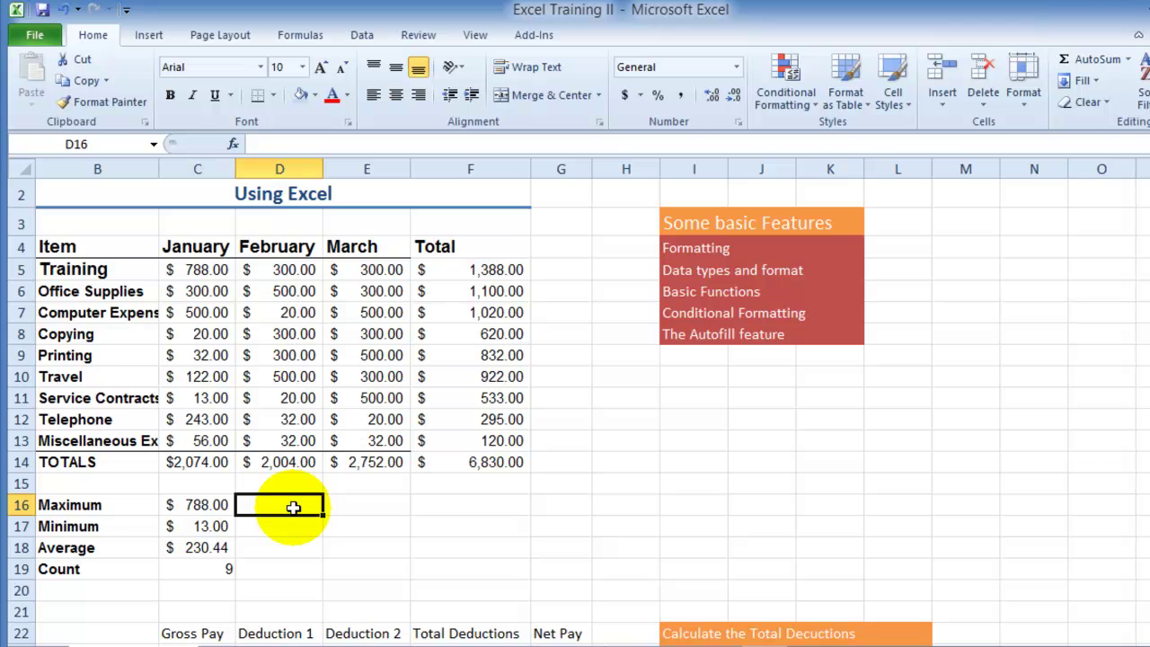
left_click(224, 506)
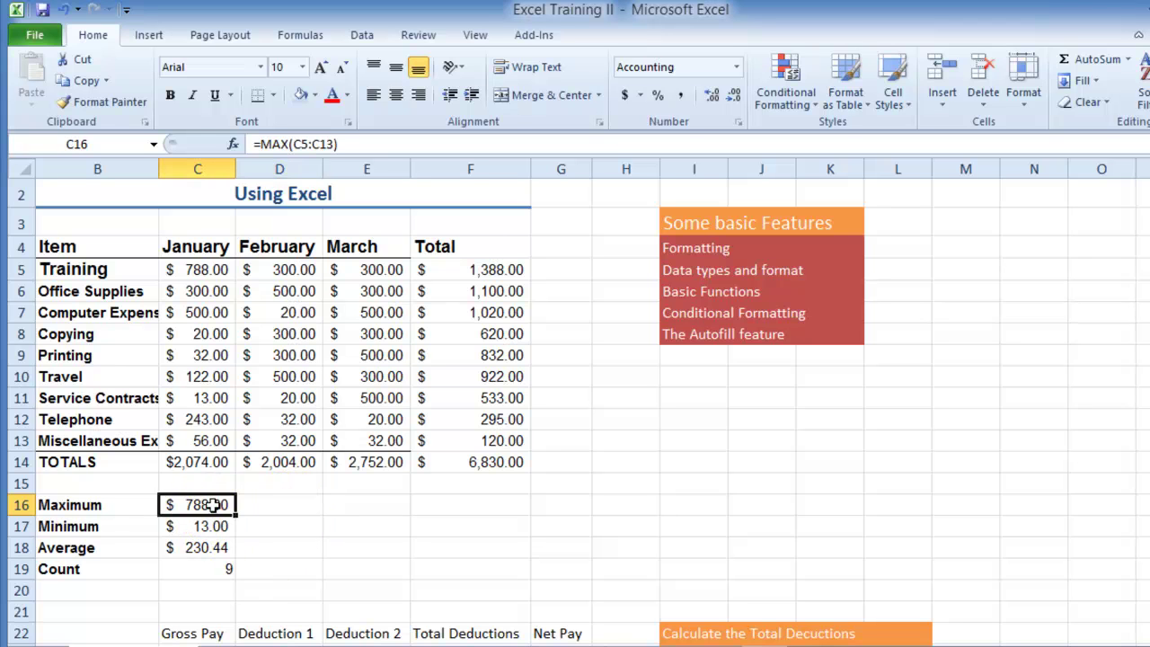
left_click(269, 506)
left_click(368, 501)
left_click(286, 526)
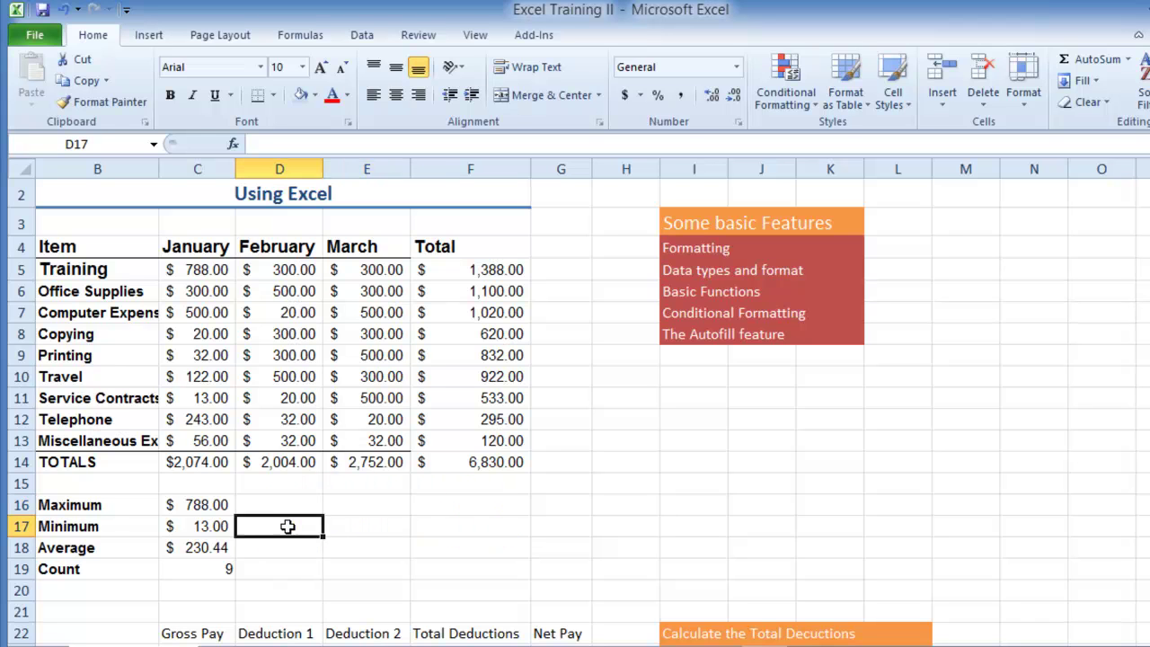
left_click(362, 530)
left_click(266, 546)
left_click(360, 548)
left_click(272, 573)
left_click(368, 569)
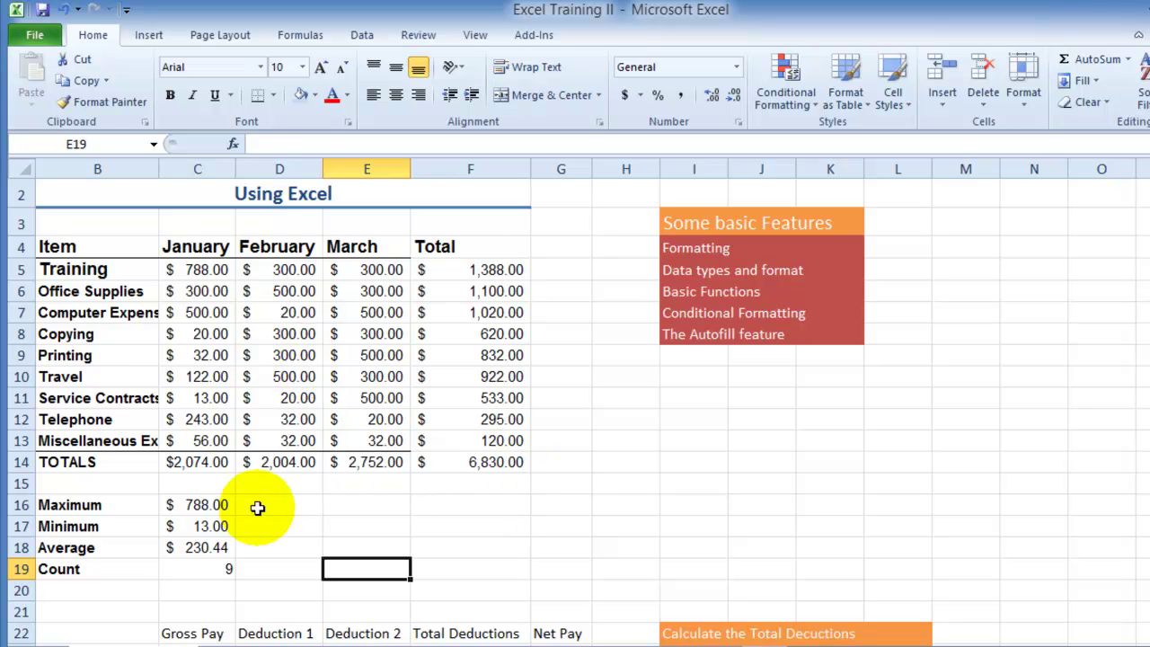
left_click_drag(221, 506, 226, 566)
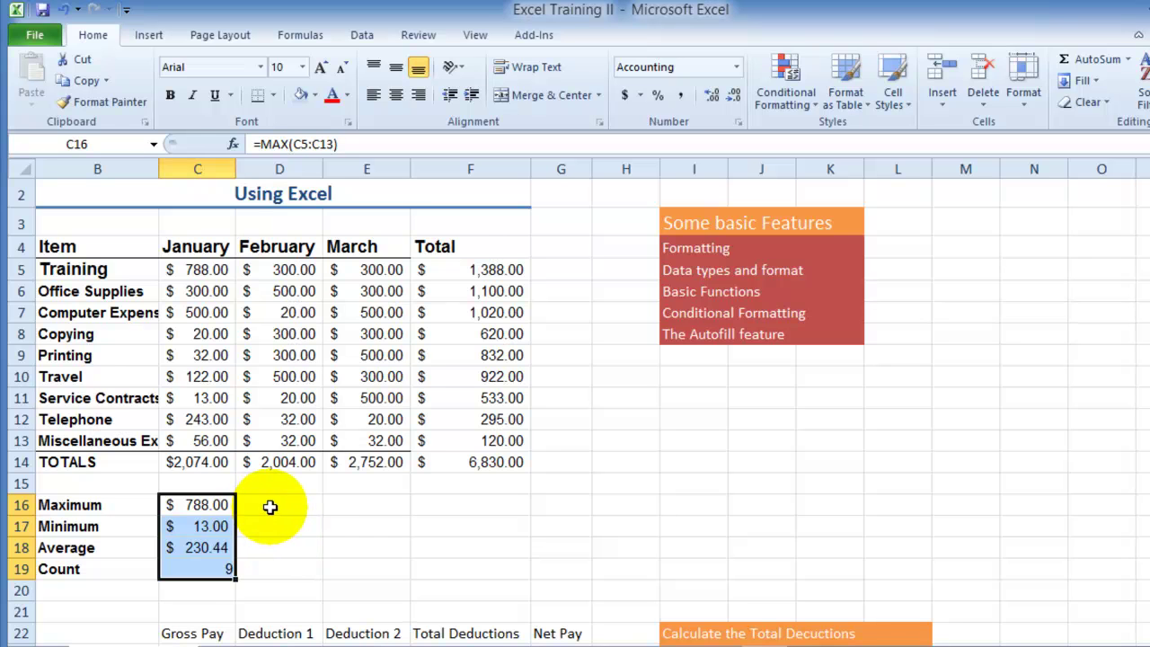
left_click(270, 507)
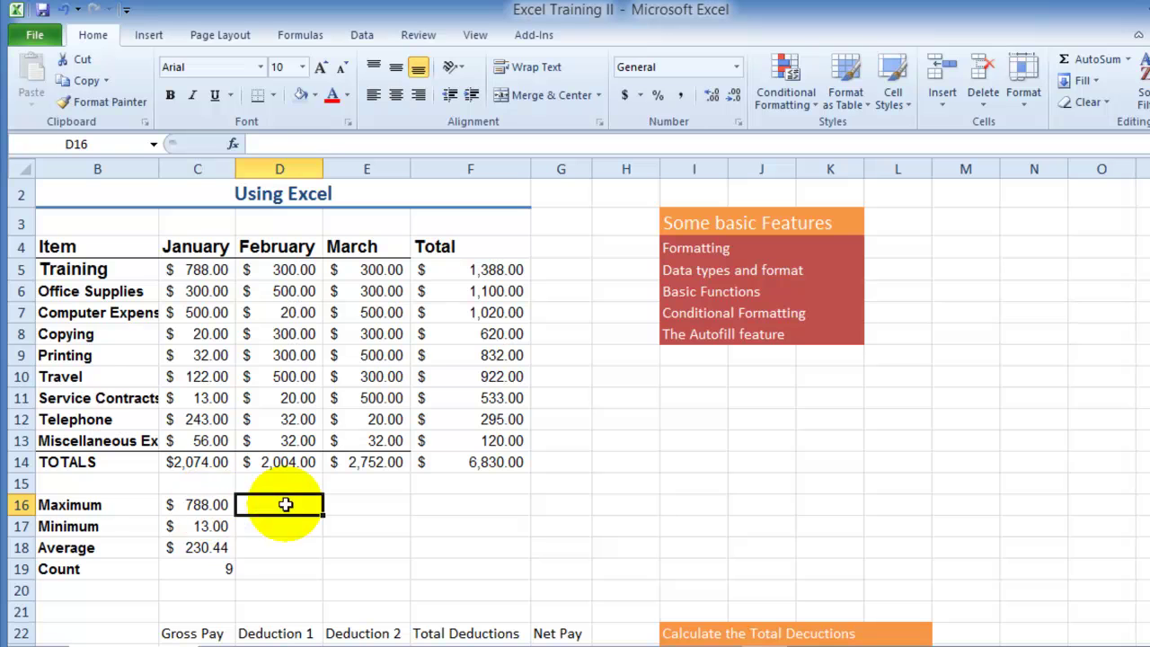
left_click_drag(207, 504, 218, 547)
left_click_drag(272, 506, 280, 550)
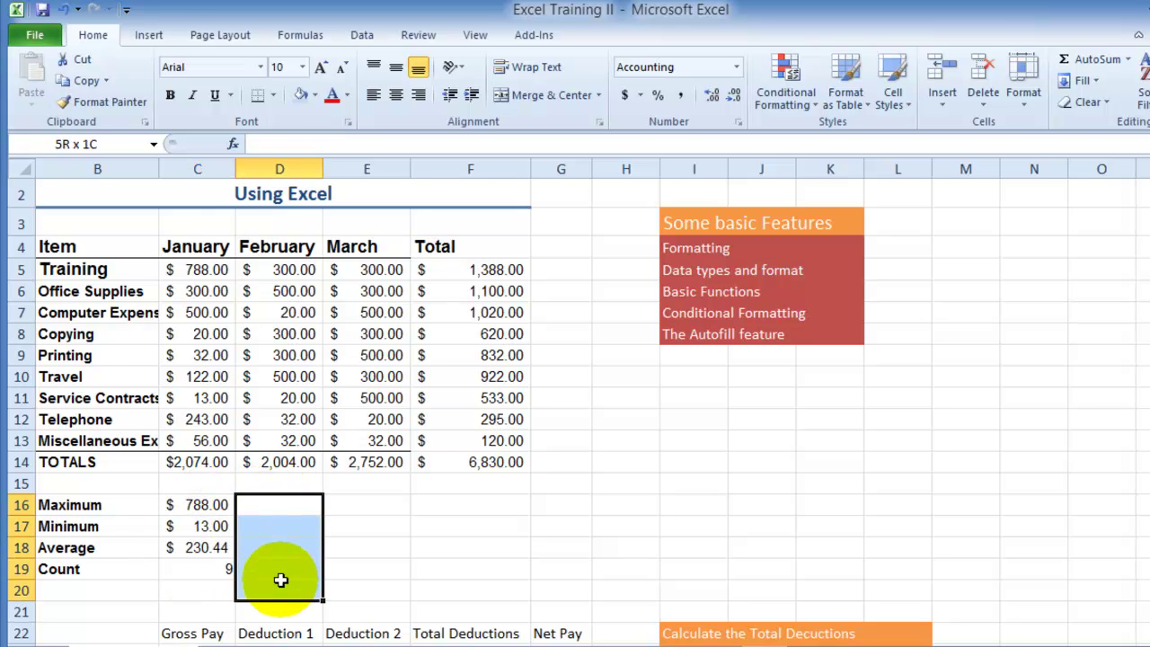
left_click_drag(393, 497, 346, 568)
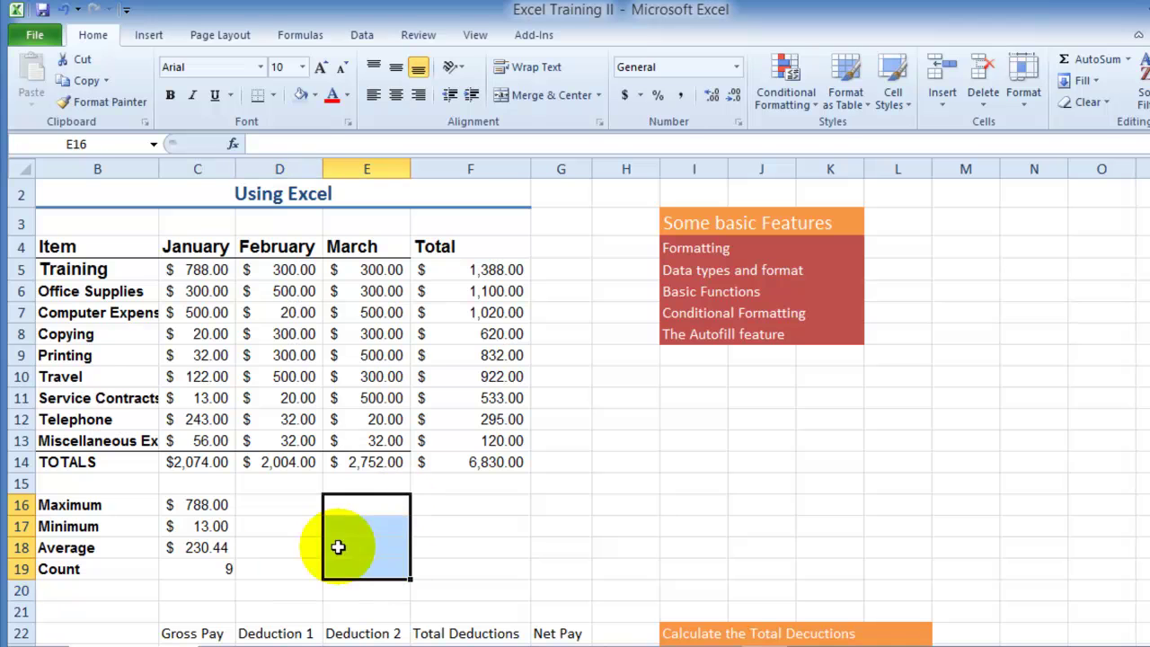
- Autofill the January MAX formula from C16 across the February, March and Total columns through F16
left_click(199, 506)
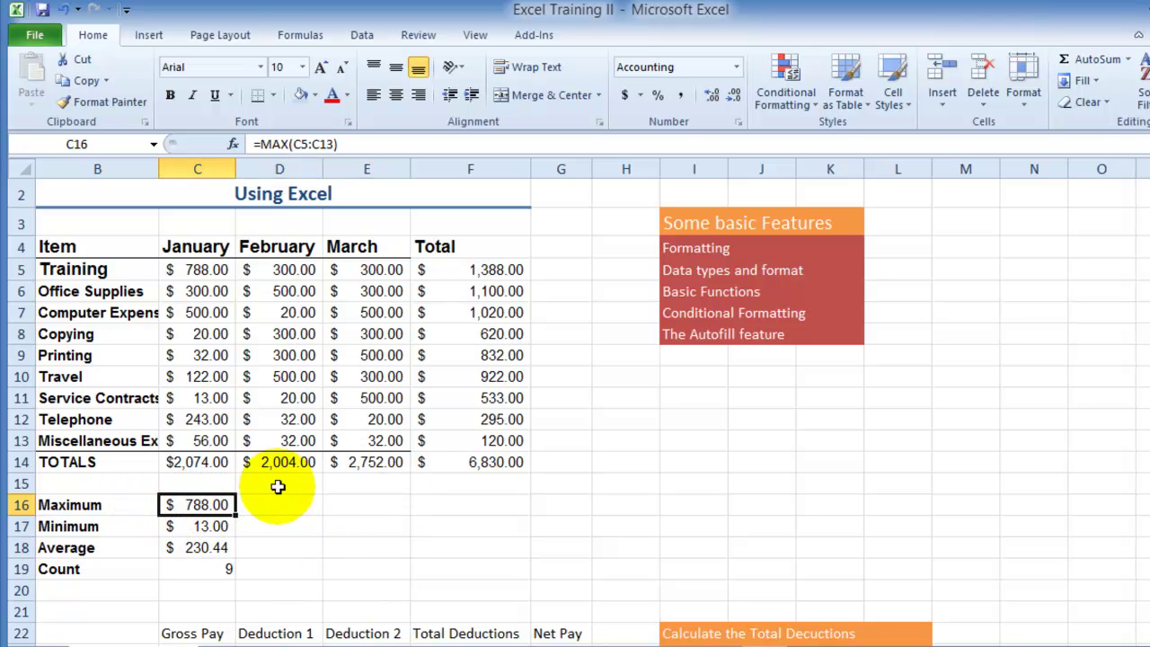
left_click(200, 464)
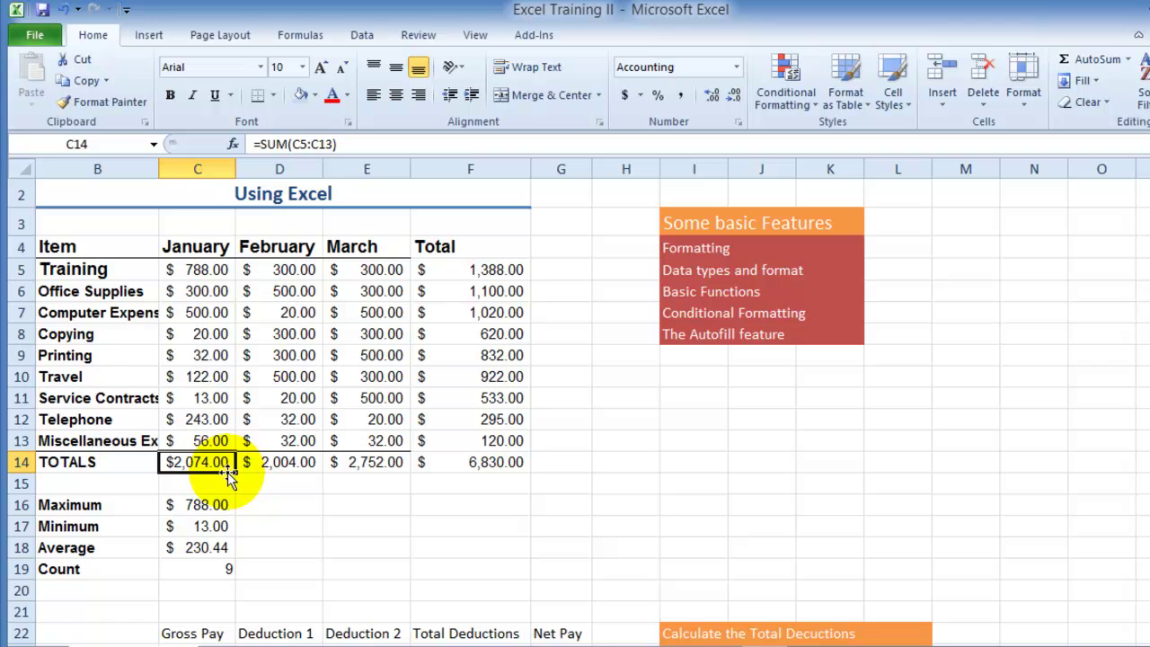
left_click(203, 507)
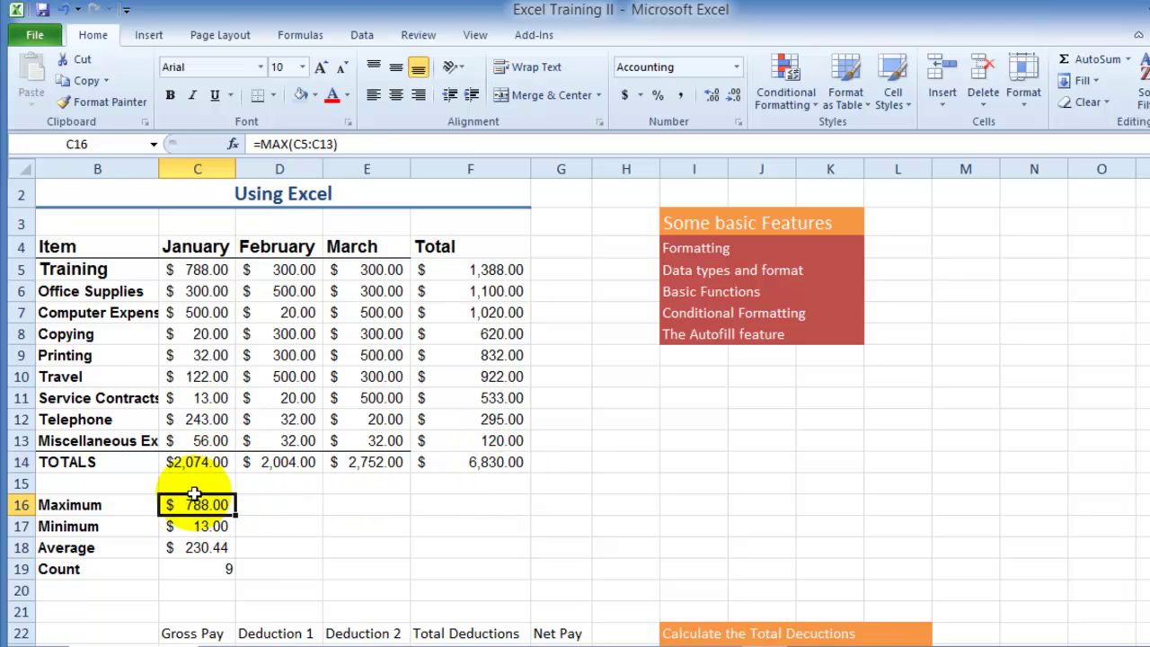
left_click_drag(335, 144, 260, 142)
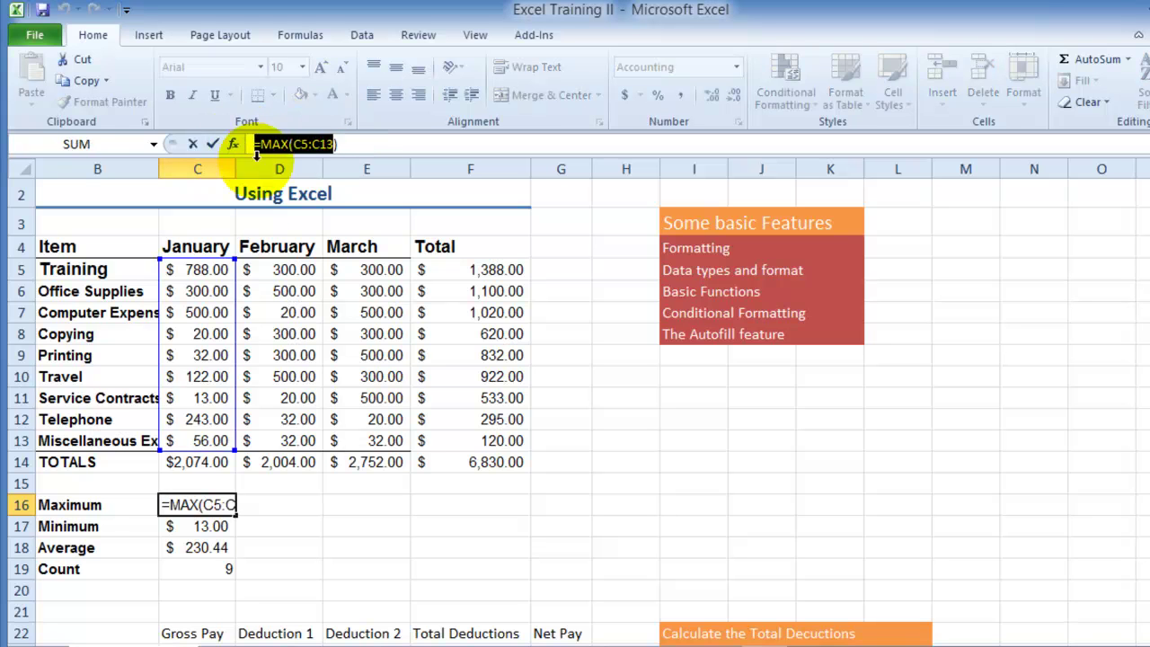
key("Escape")
left_click_drag(235, 512, 449, 522)
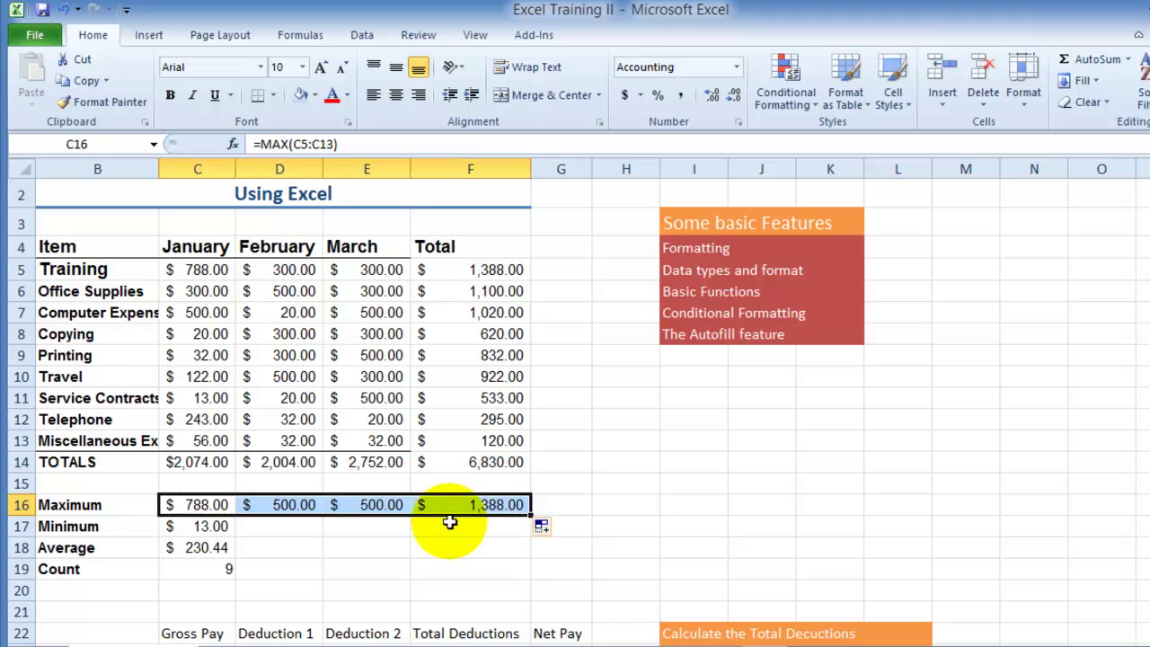
- Check which cell ranges the copied MAX formulas in D16 and E16 refer to, leaving the formulas as they are
left_click(289, 530)
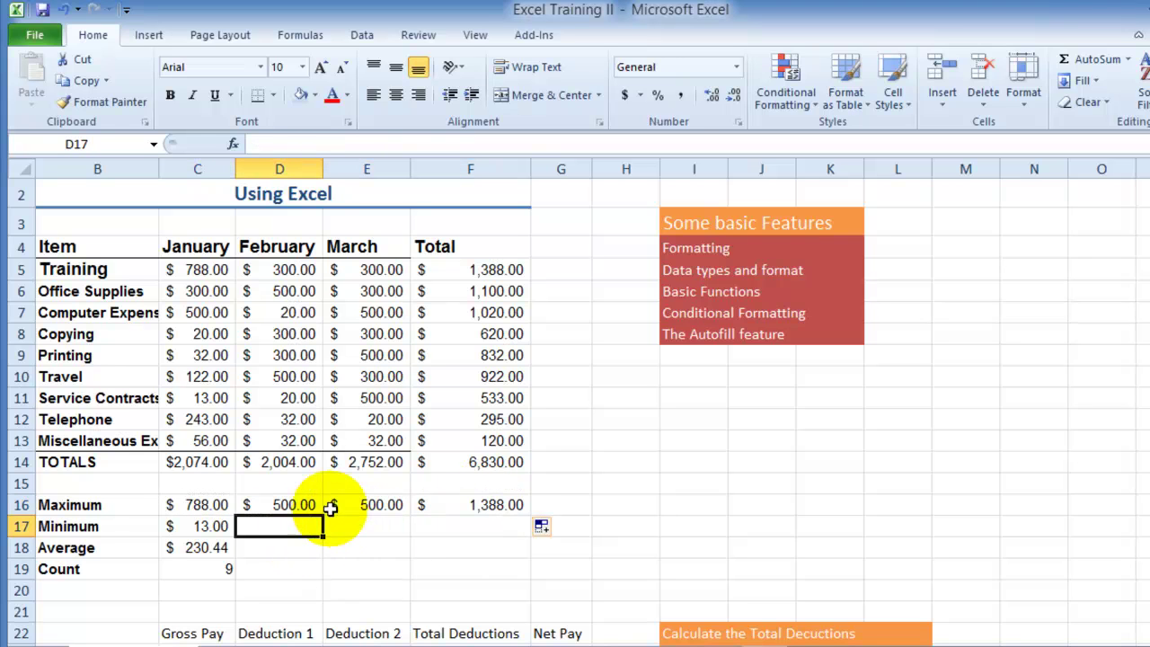
left_click(313, 507)
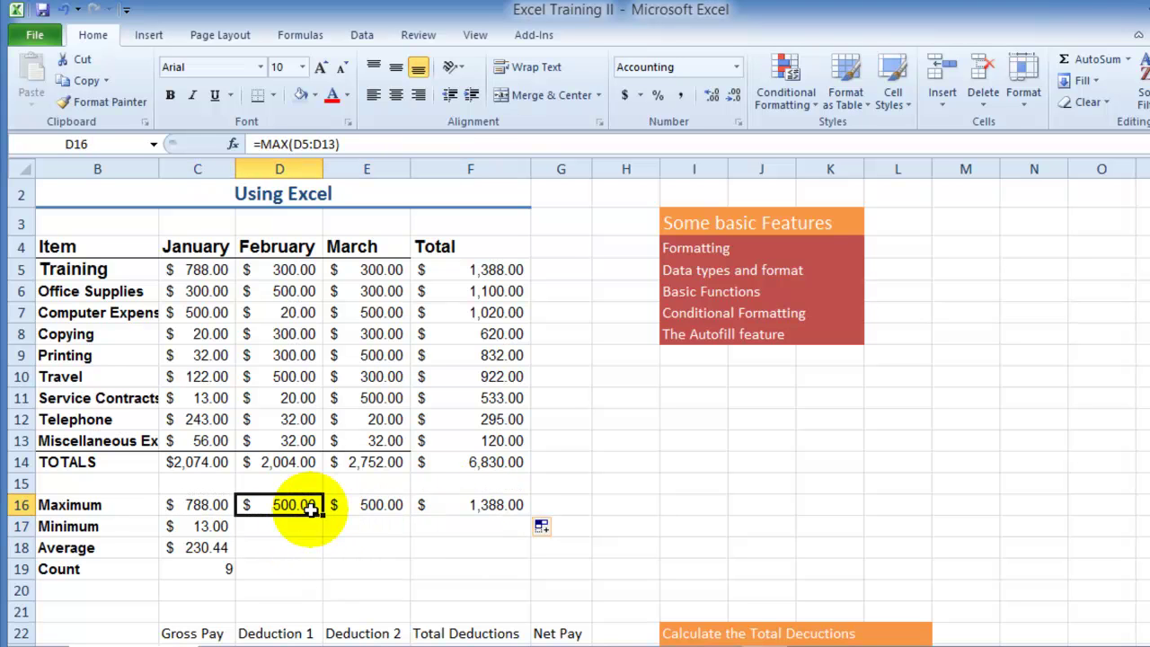
left_click(382, 505)
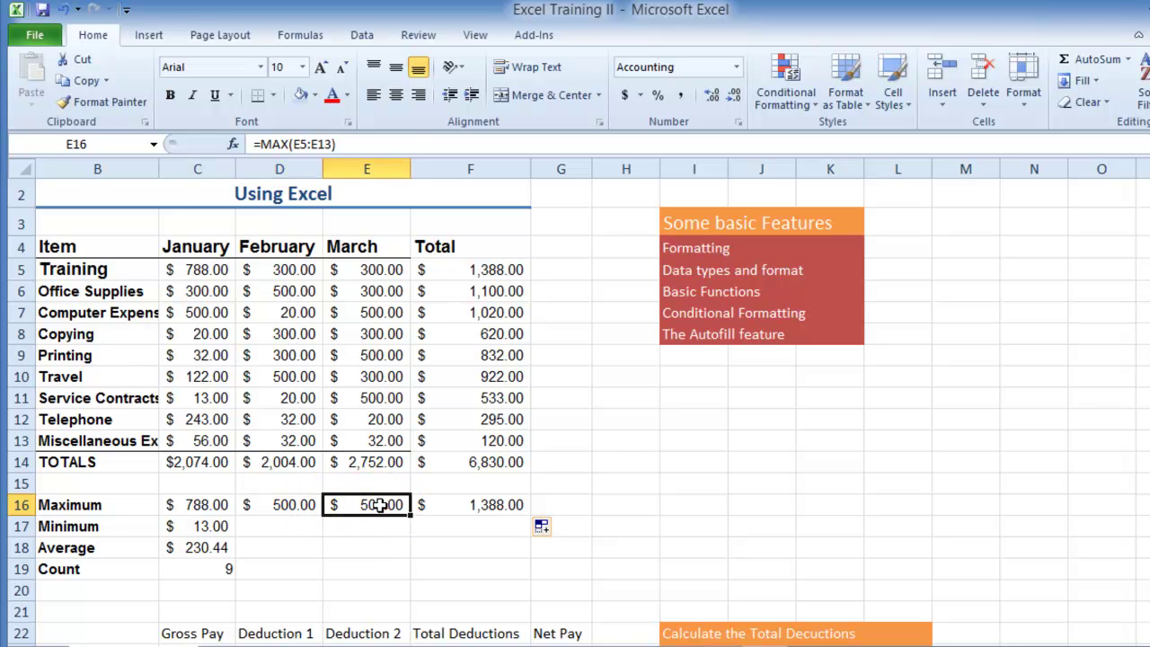
left_click(332, 144)
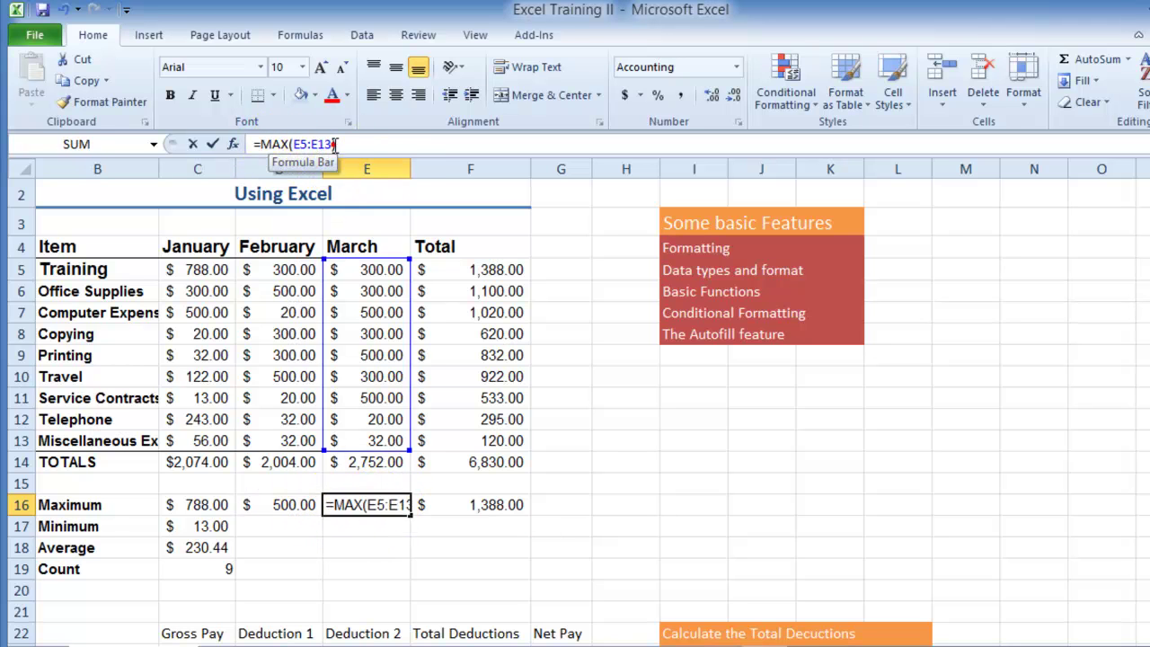
left_click_drag(342, 450, 341, 449)
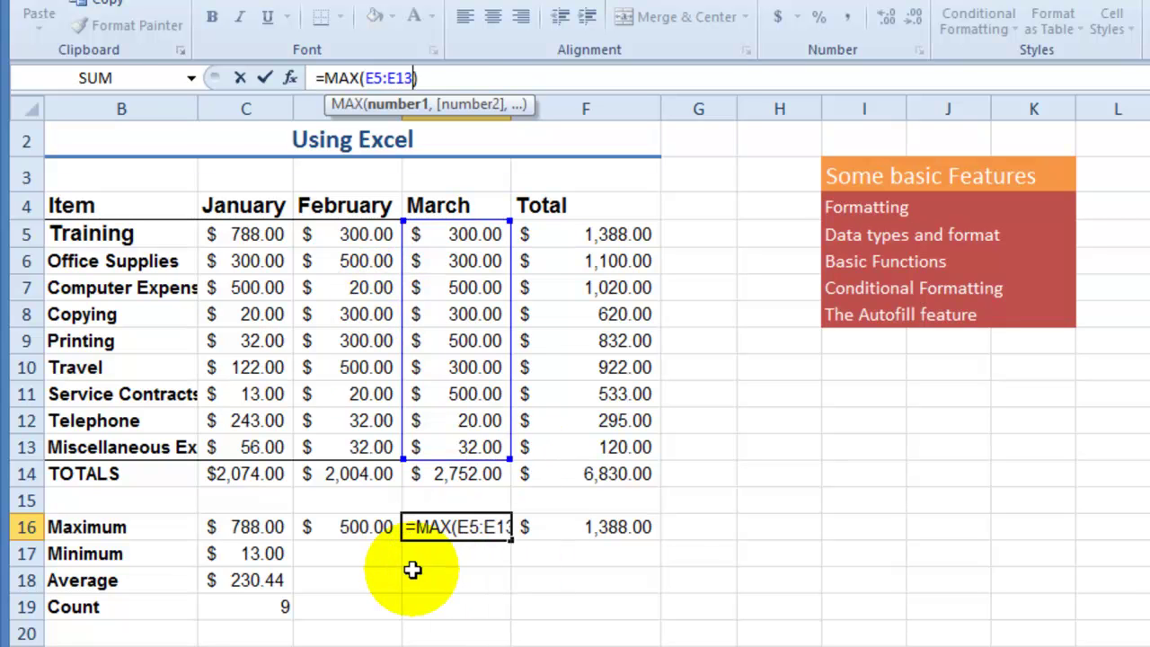
key("ctrl+Return")
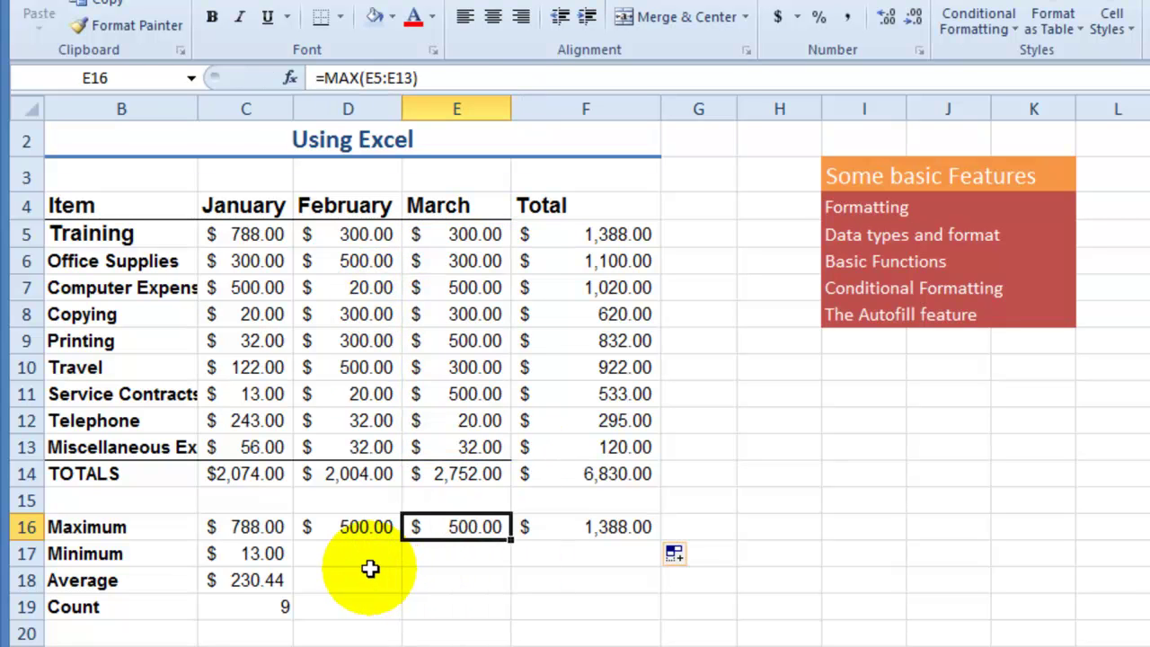
- Autofill the January maximum, minimum, average and count formulas in C16:C19 across the February, March and Total columns through column F
left_click(261, 526)
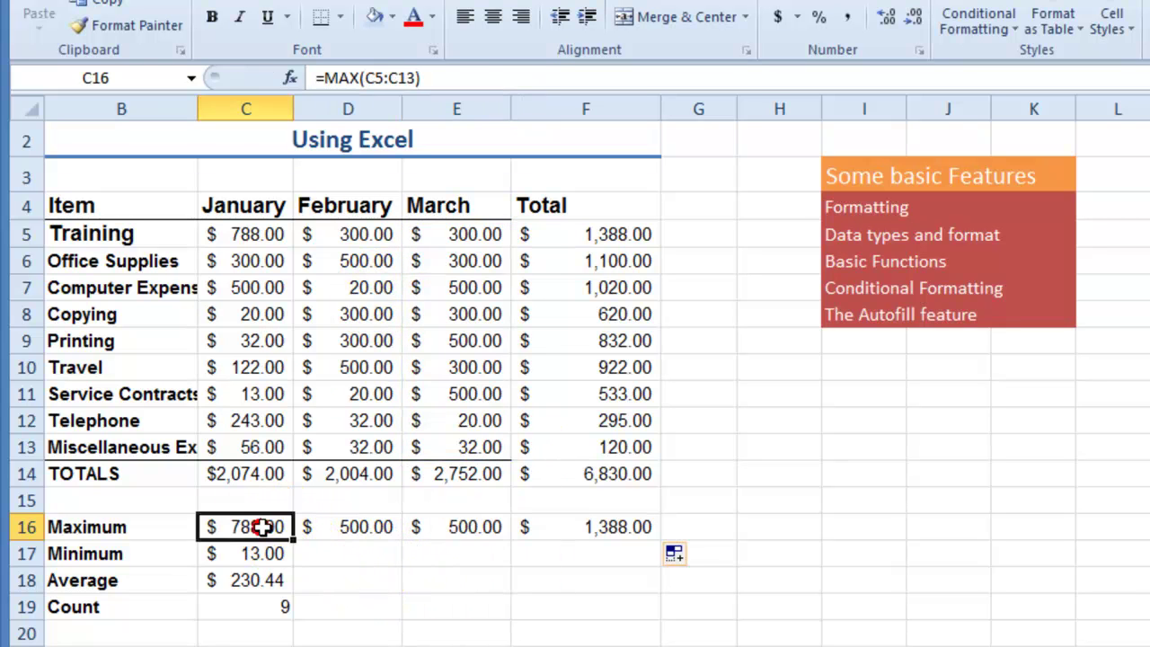
left_click(305, 557)
left_click_drag(258, 523, 286, 614)
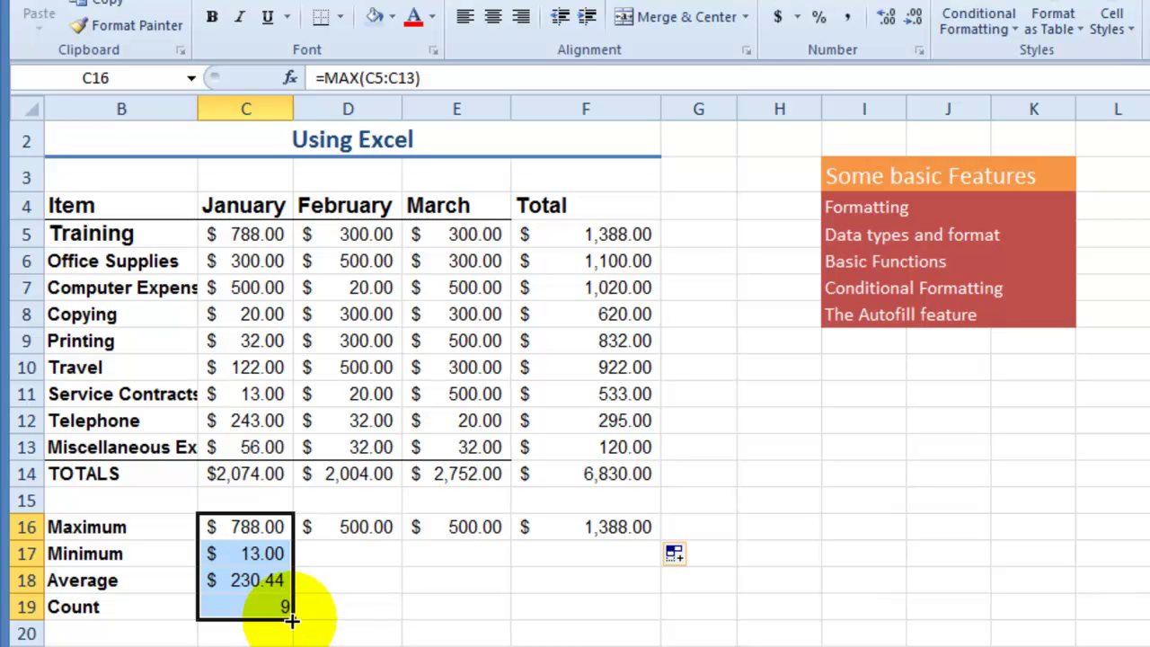
left_click_drag(292, 620, 664, 625)
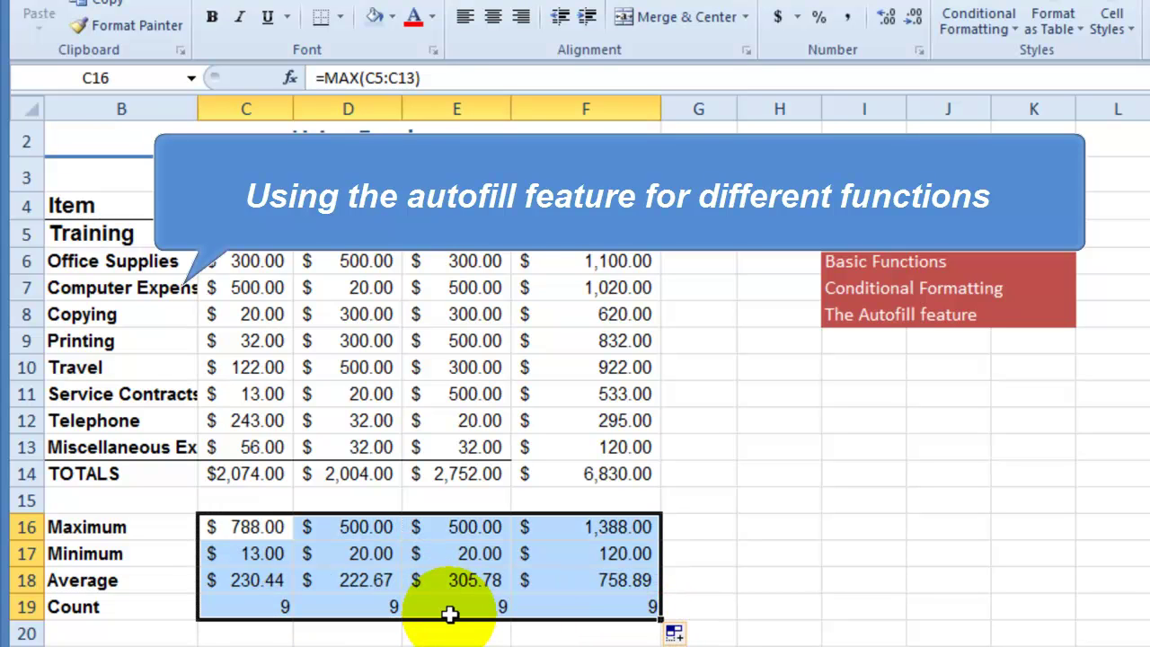
- Examine the cell ranges used by the summary formulas in rows 14 to 18, comparing the January column with the copied ones
left_click(469, 579)
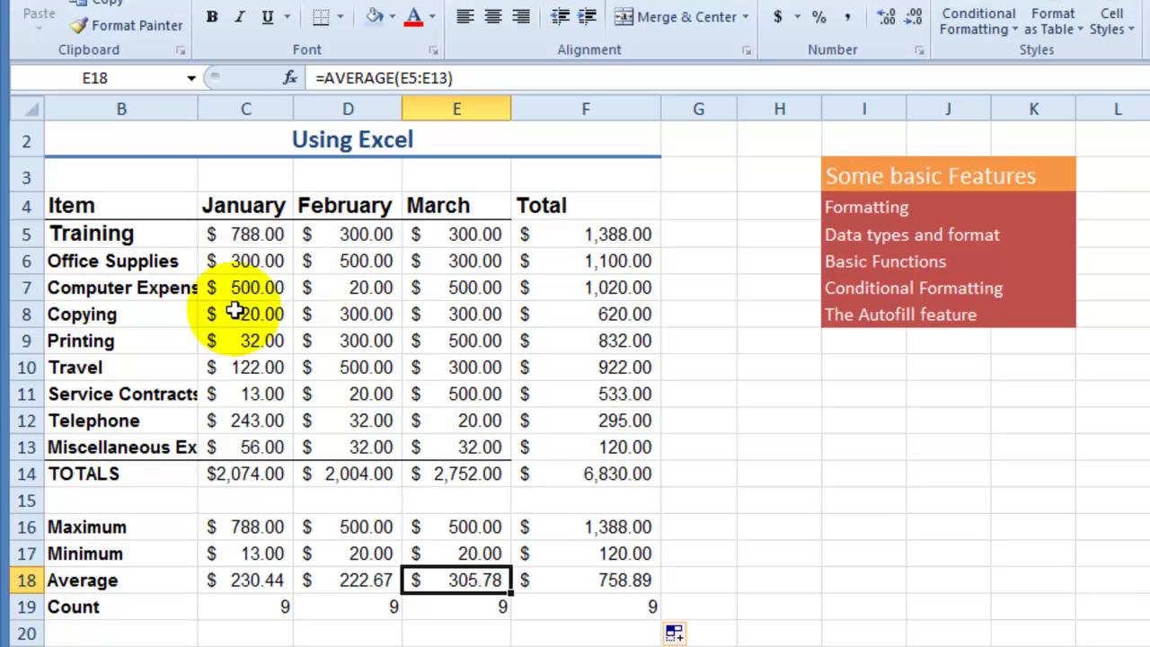
left_click(271, 584)
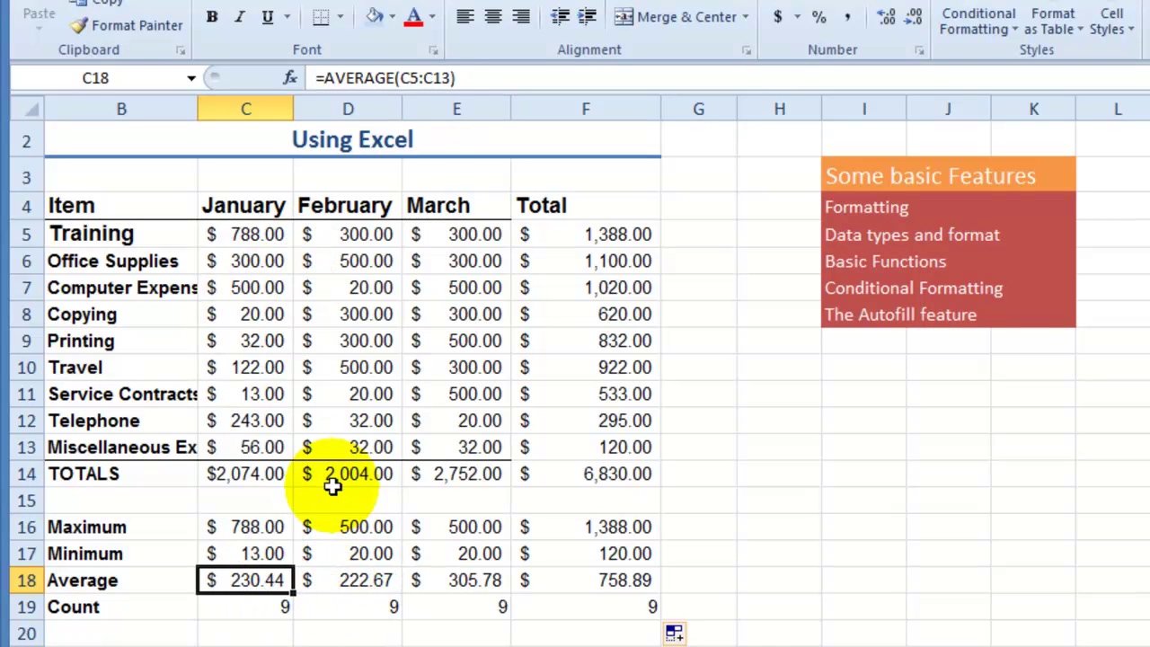
left_click(365, 583)
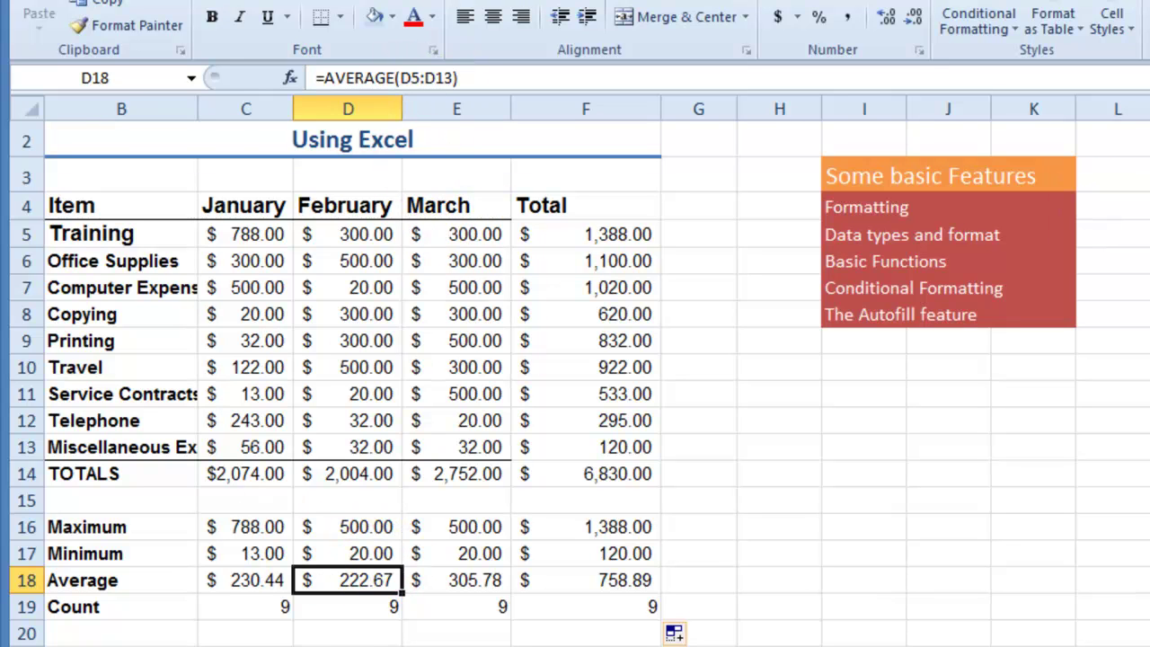
left_click(1149, 205)
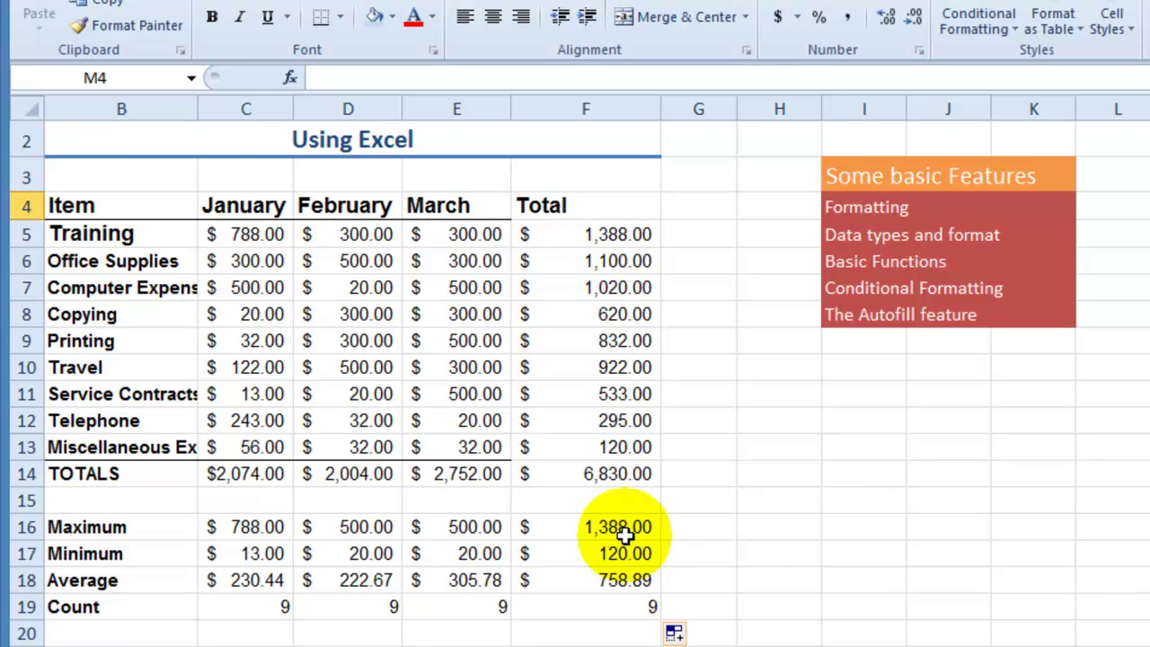
left_click(386, 532)
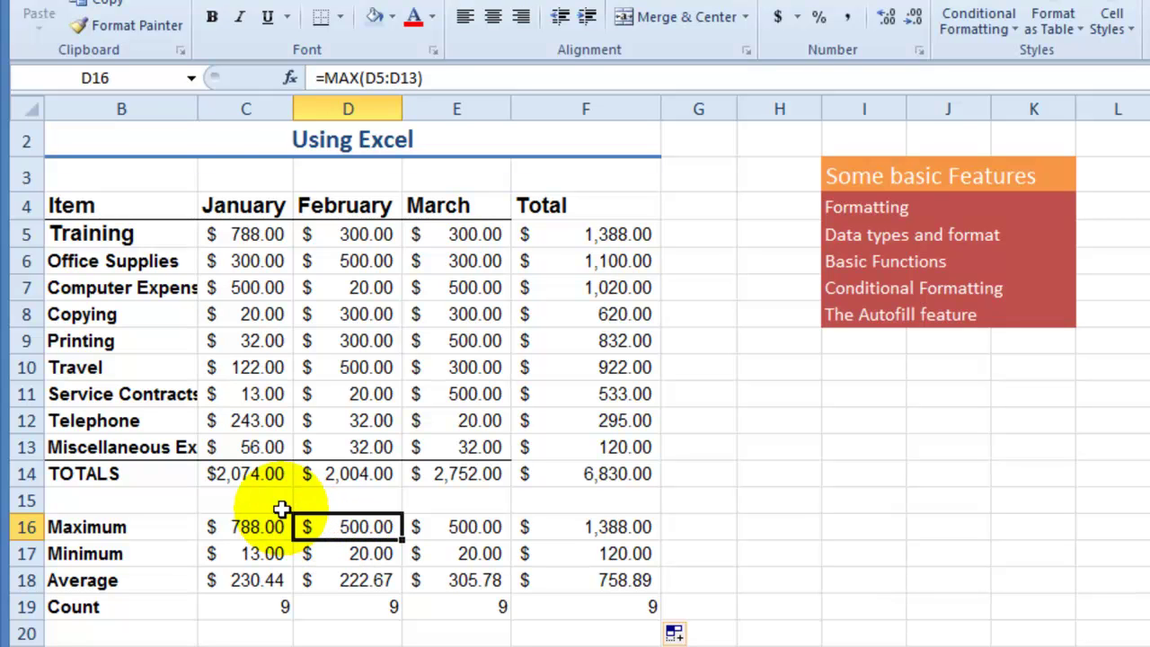
left_click(239, 472)
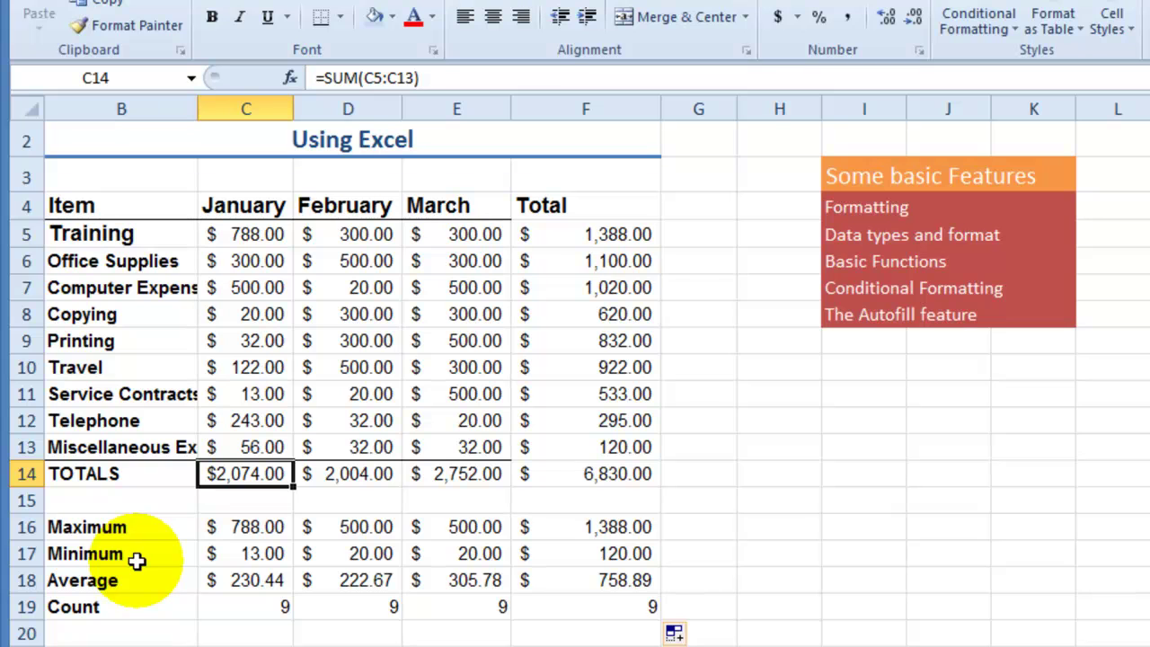
left_click(265, 552)
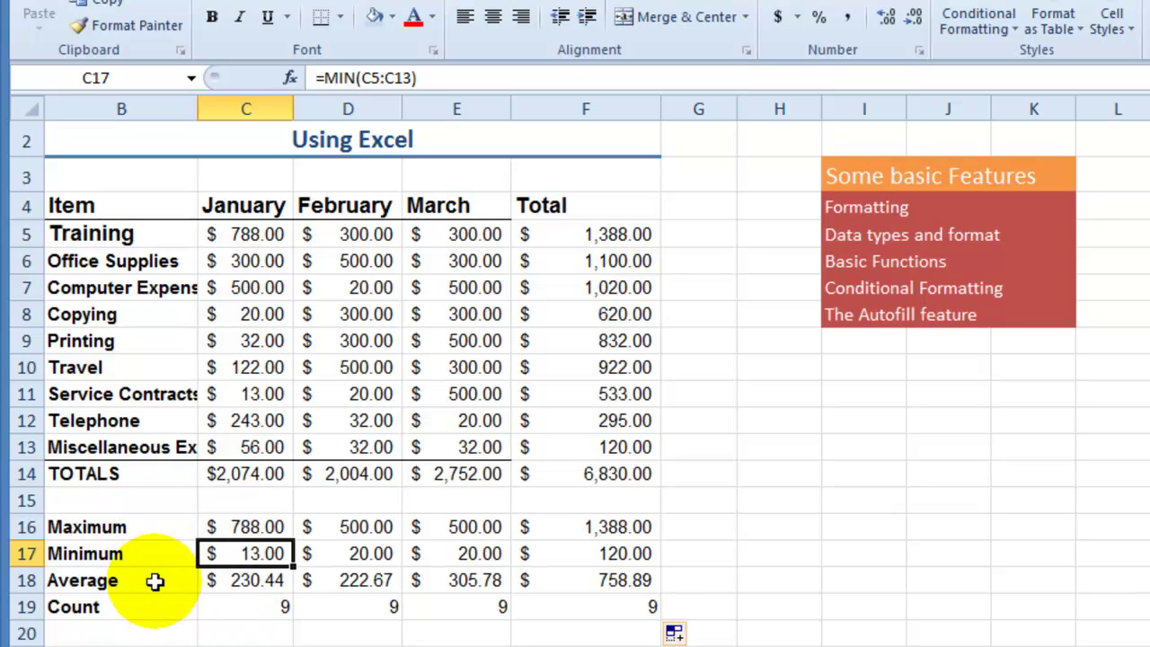
left_click(120, 585)
left_click(125, 609)
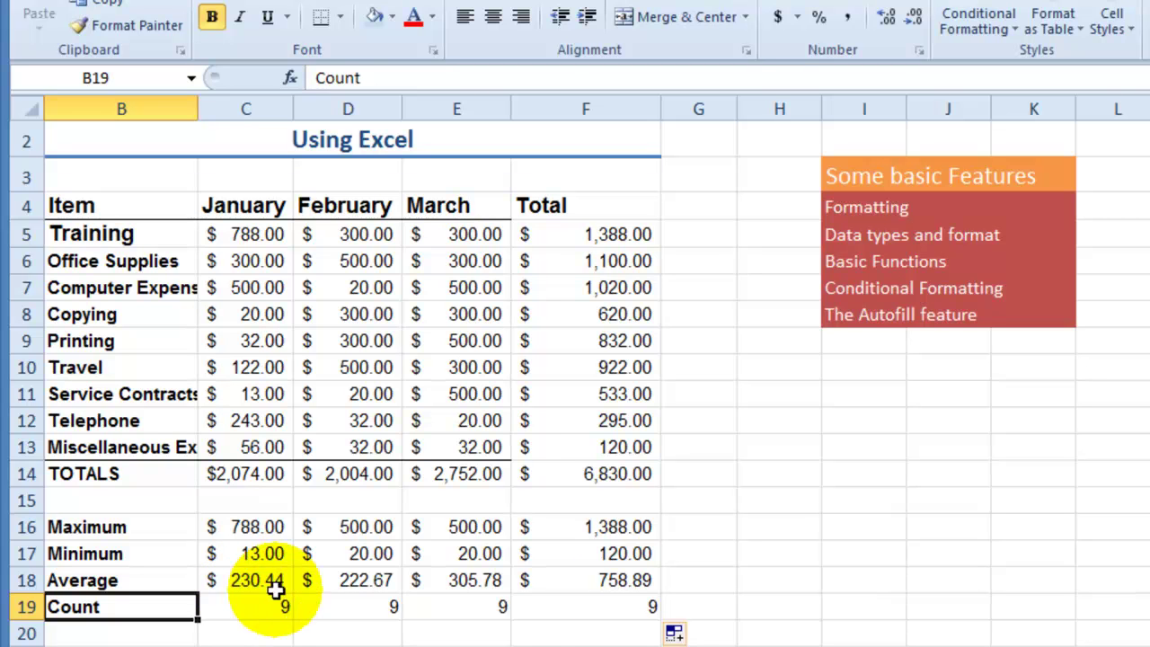
left_click(706, 555)
- Enter the labels Addition, Subtraction, Multiplication and Dividing in cells H15 through H18
scroll(704, 546, "down", 3)
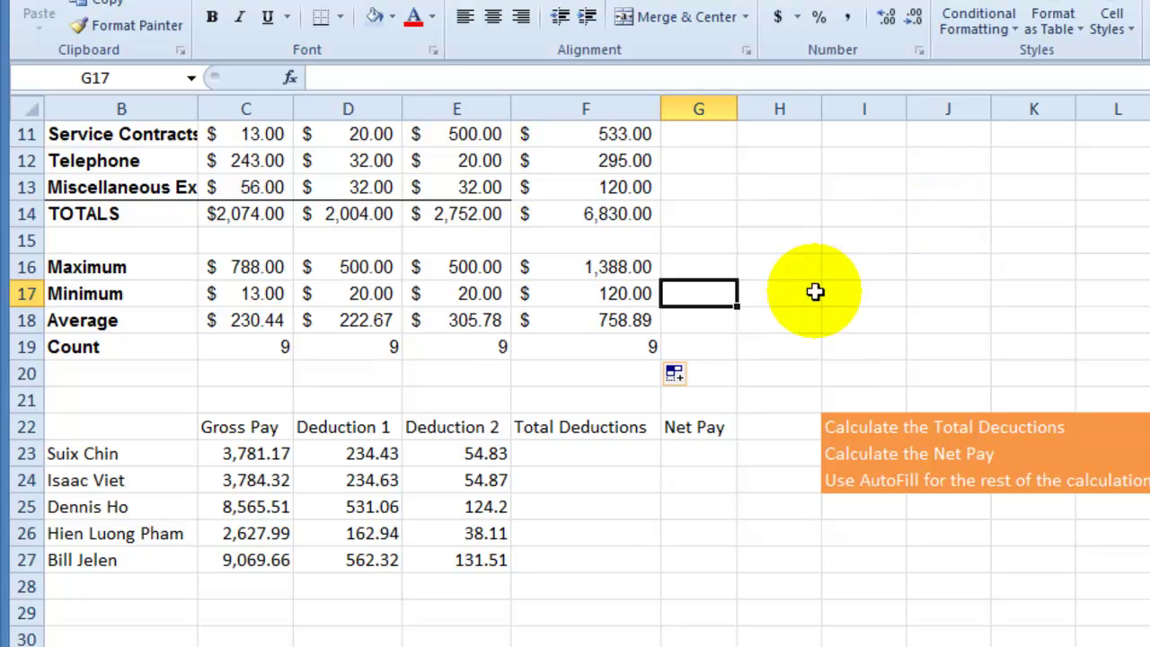
left_click(797, 238)
left_click(814, 262)
type("Su")
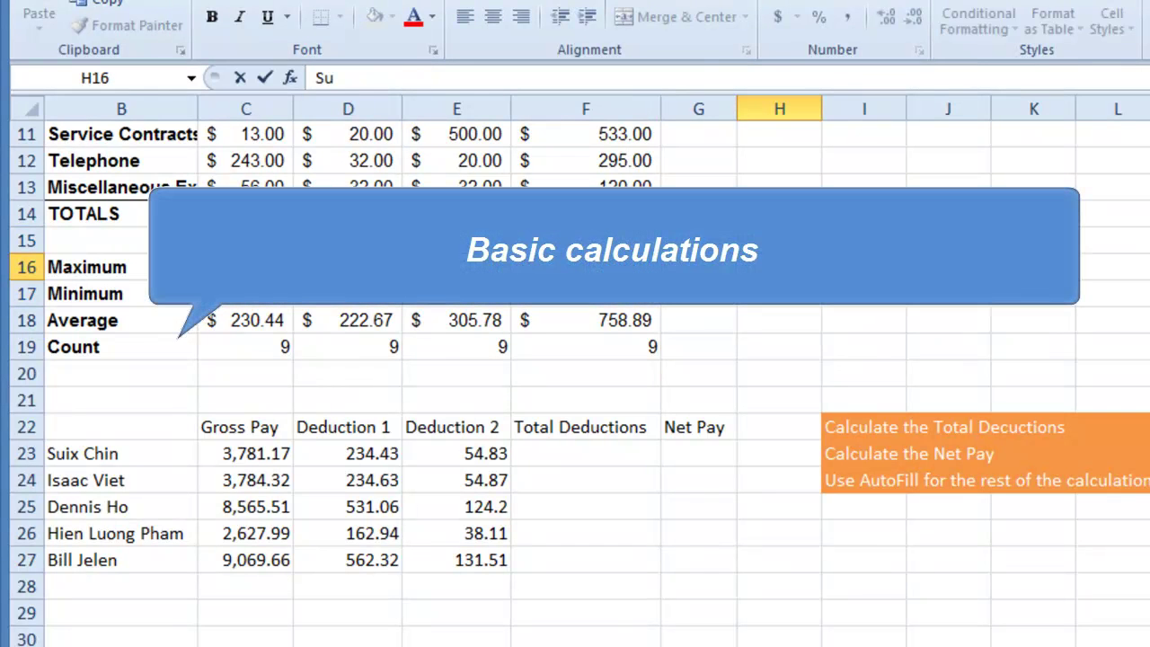
type("btraction")
key("Return")
type("Multiplication")
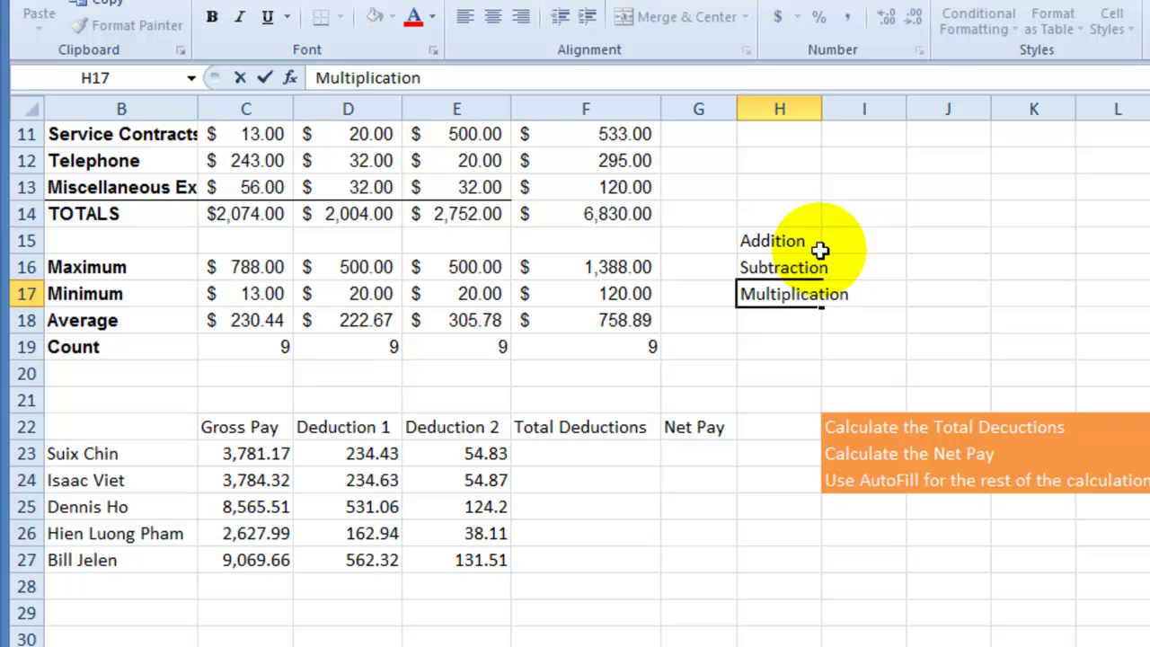
left_click(775, 323)
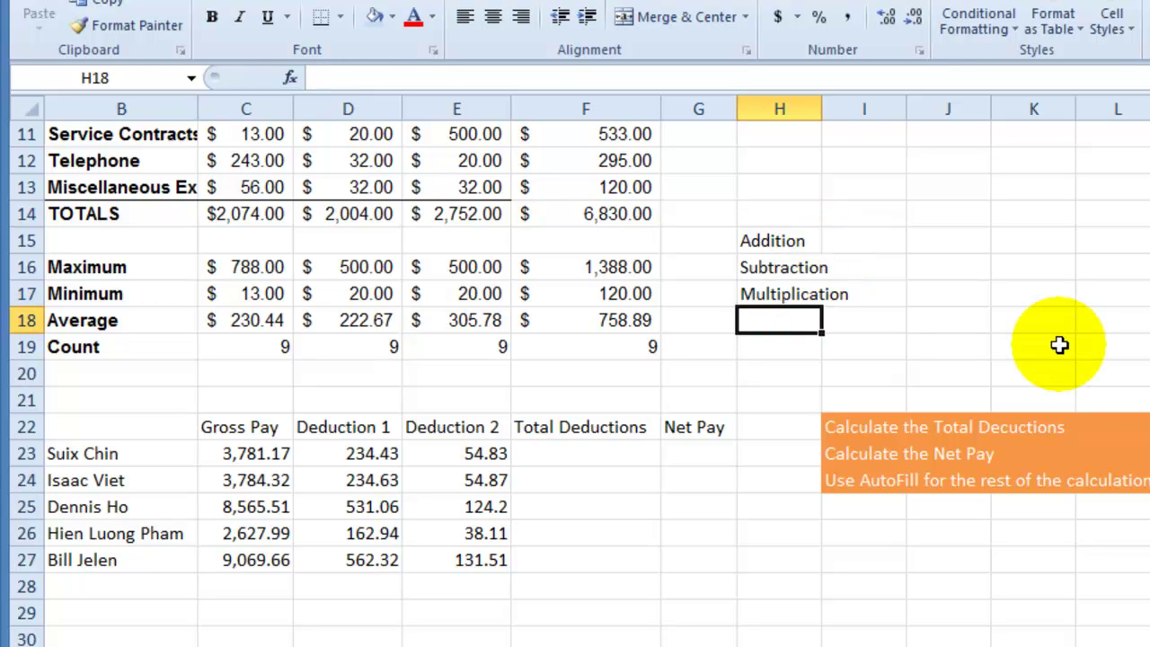
type("Dividing")
- Widen column H so the arithmetic operation labels fit inside their cells
left_click(865, 240)
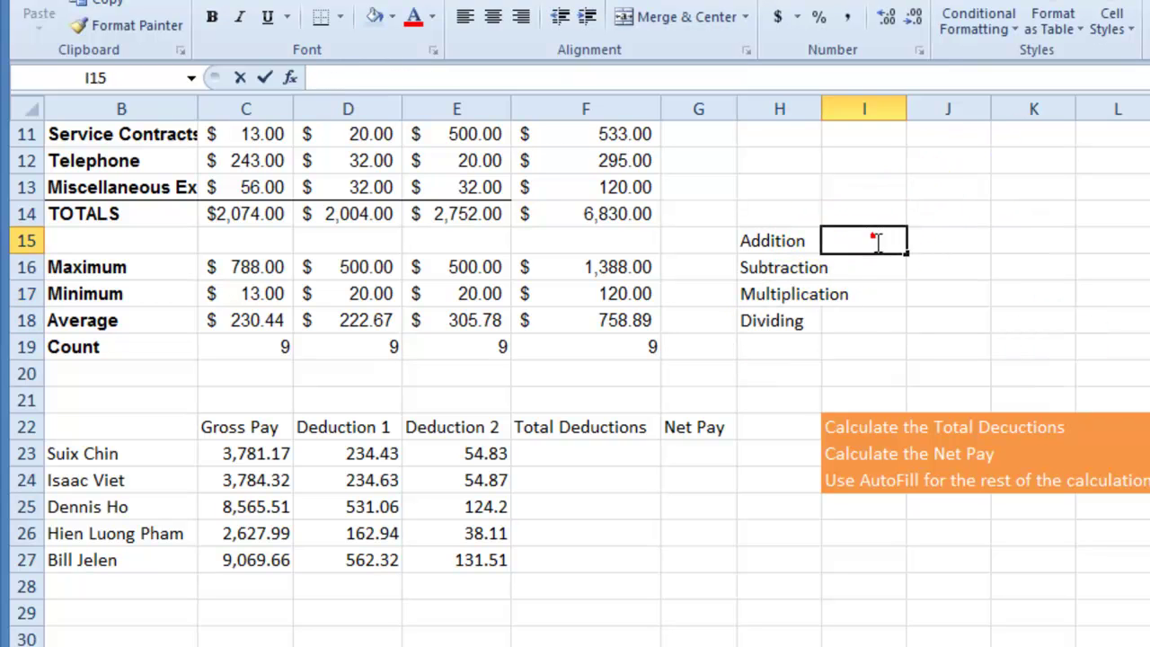
left_click(816, 109)
left_click_drag(821, 109, 869, 123)
- Enter "sum or +" in I15 beside Addition and check the SUM formula in C14 as an example
left_click(943, 241)
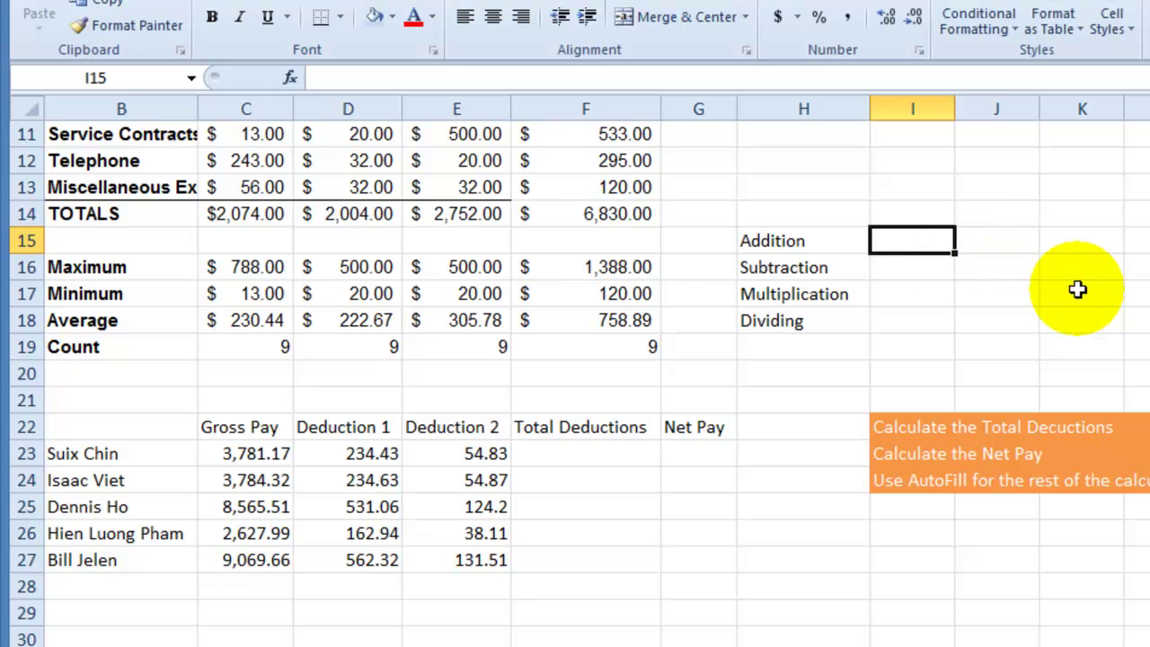
type("sum")
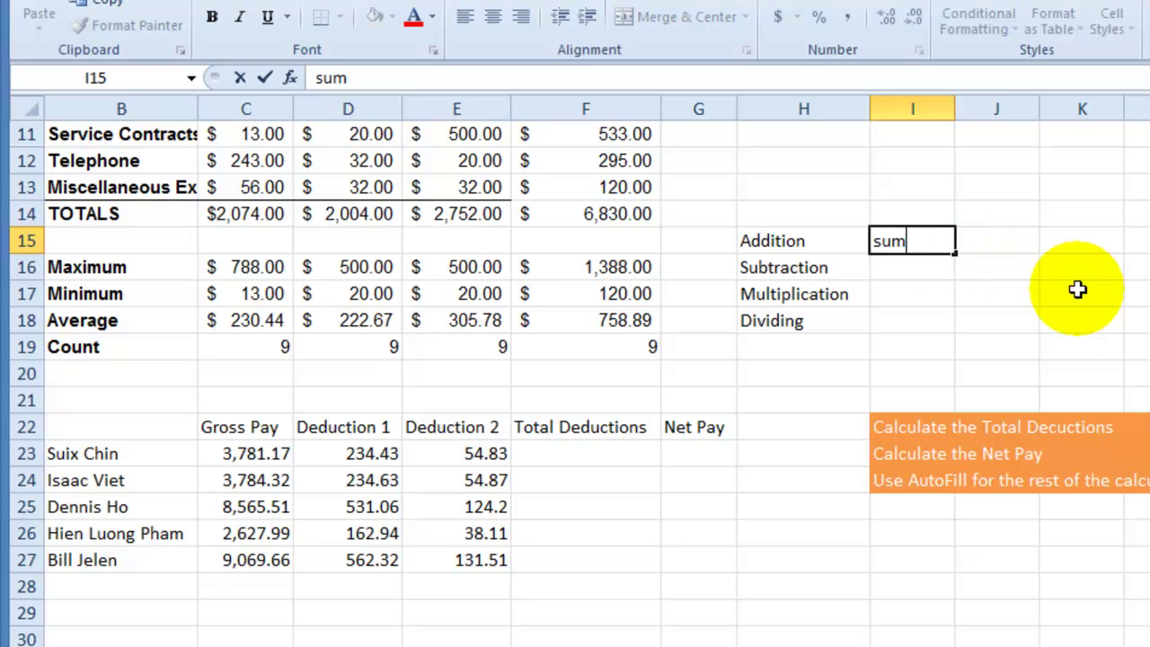
type(" or +")
key("Return")
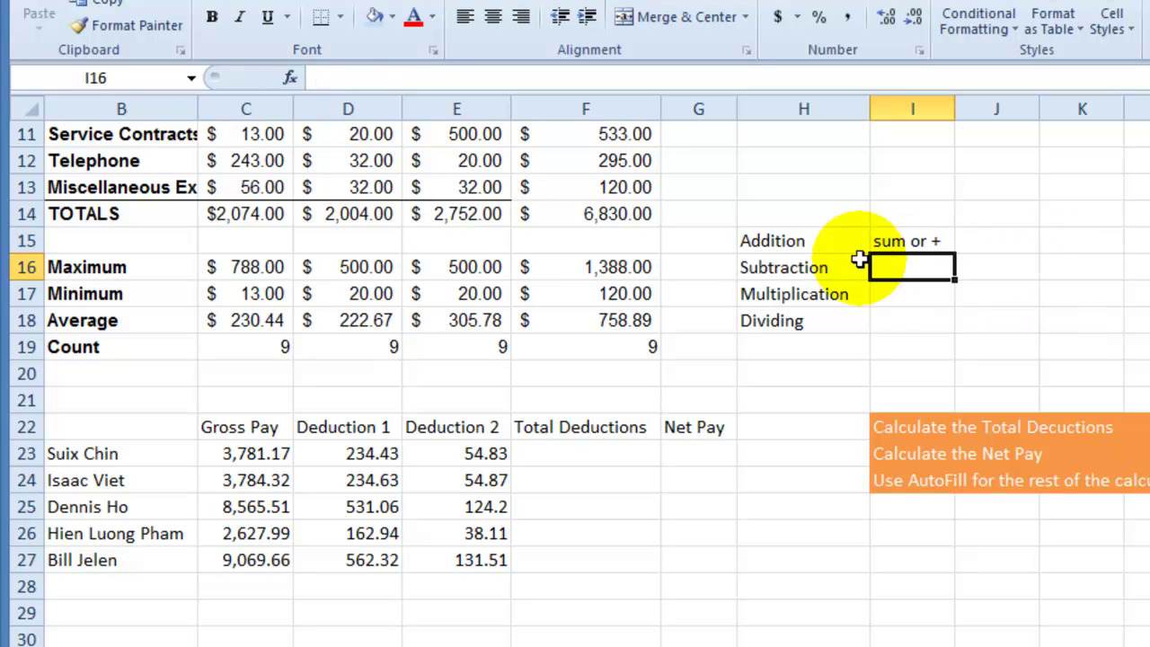
left_click(906, 243)
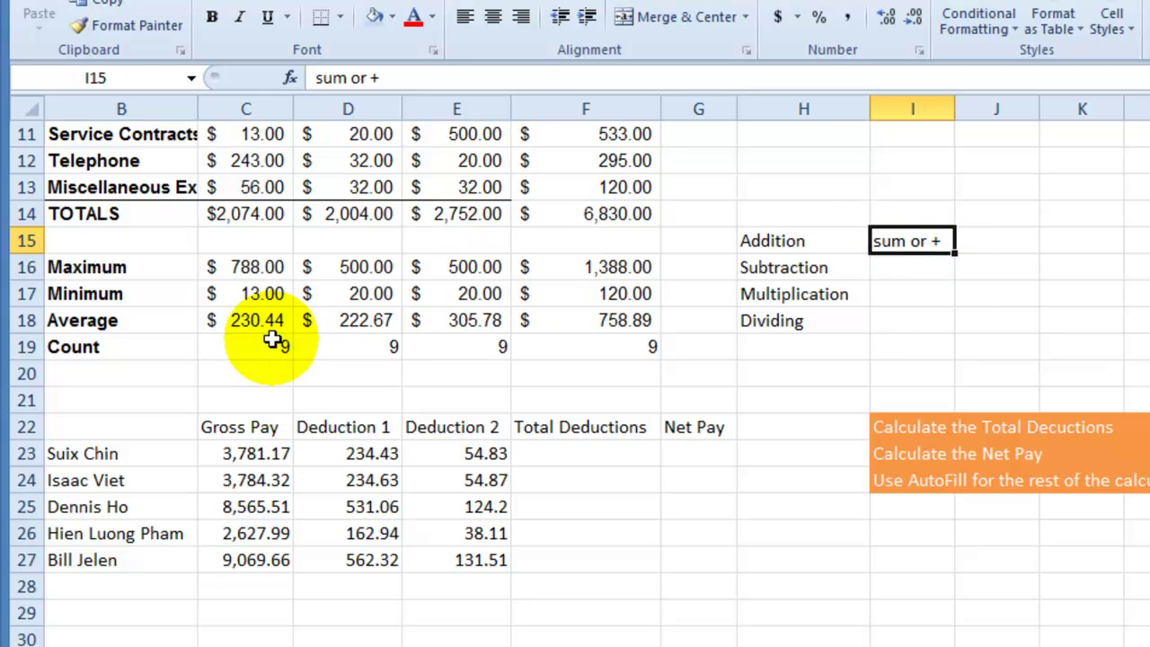
left_click(235, 214)
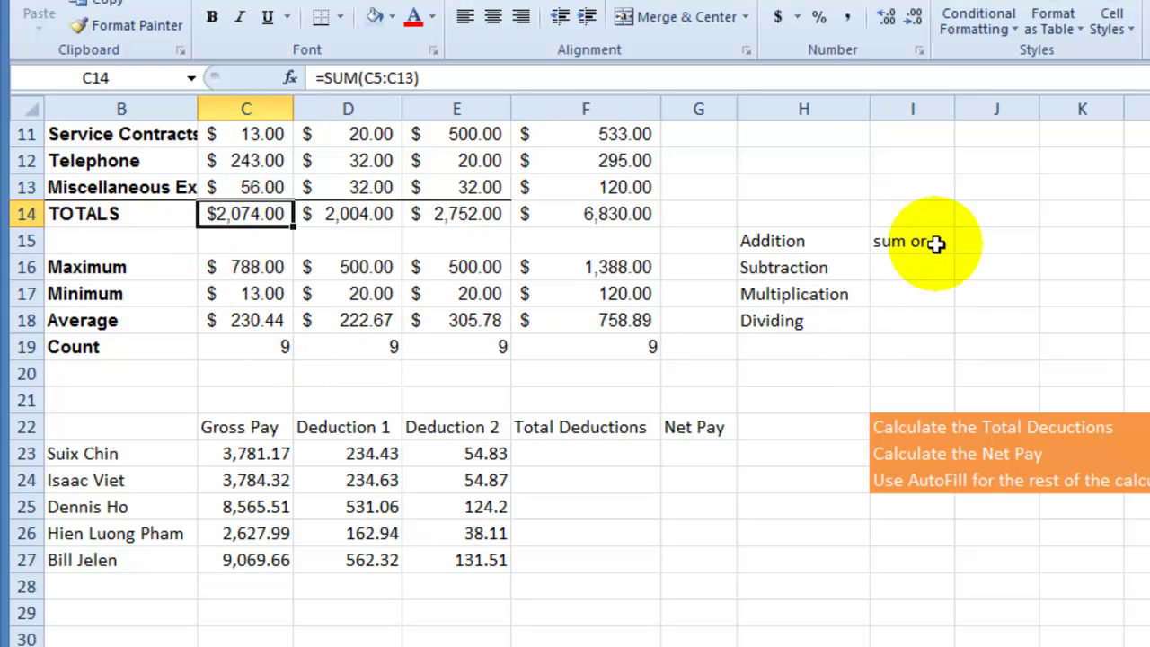
- Enter the operators - for Subtraction, * for Multiplication and / for Dividing in cells I16 through I18
left_click(903, 268)
type("-")
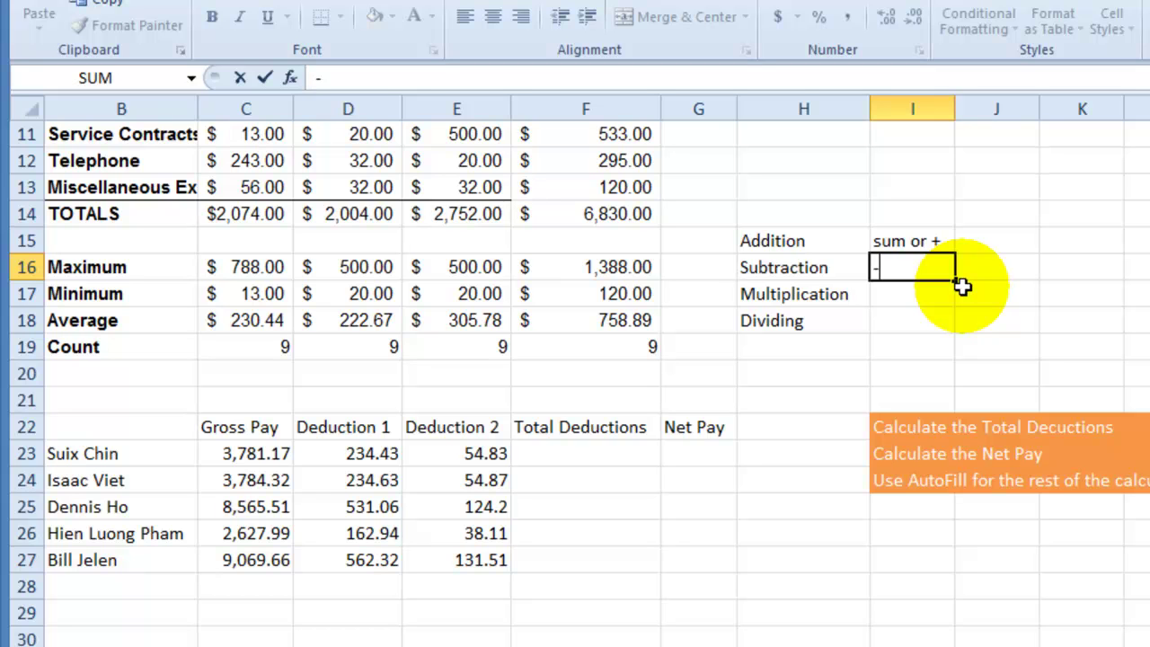
key("Return")
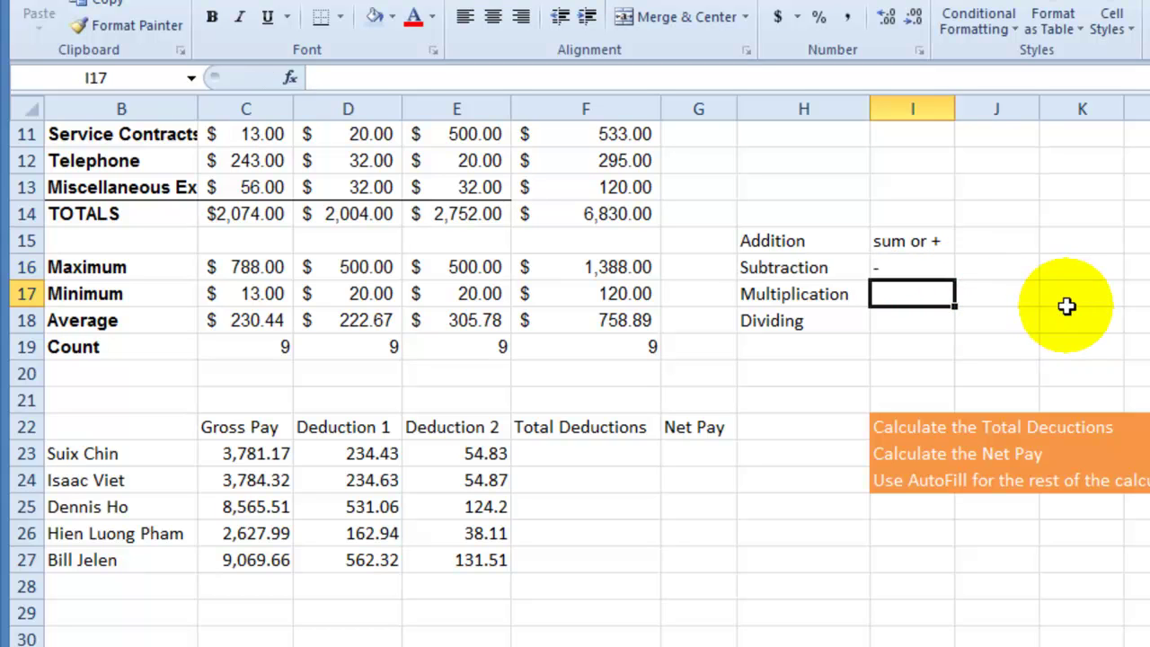
type("*")
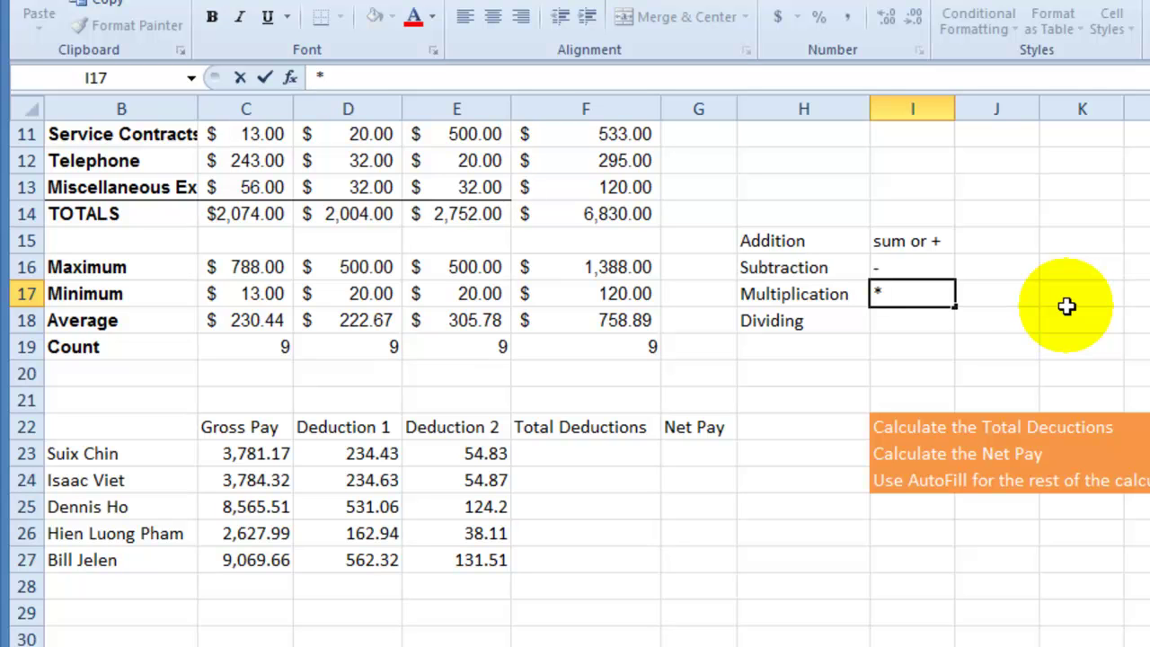
left_click(894, 334)
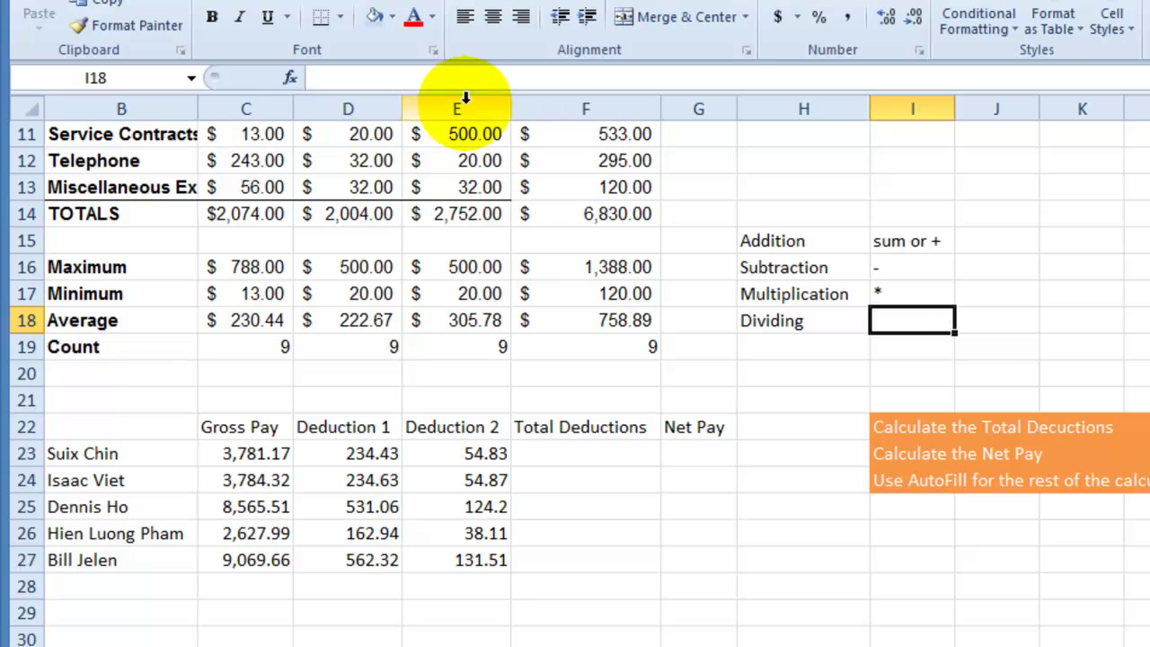
type("/")
key("Return")
- Review the employee names, Gross Pay, Deduction 1 and Deduction 2 columns of the payroll table in rows 22 to 27
left_click(598, 463)
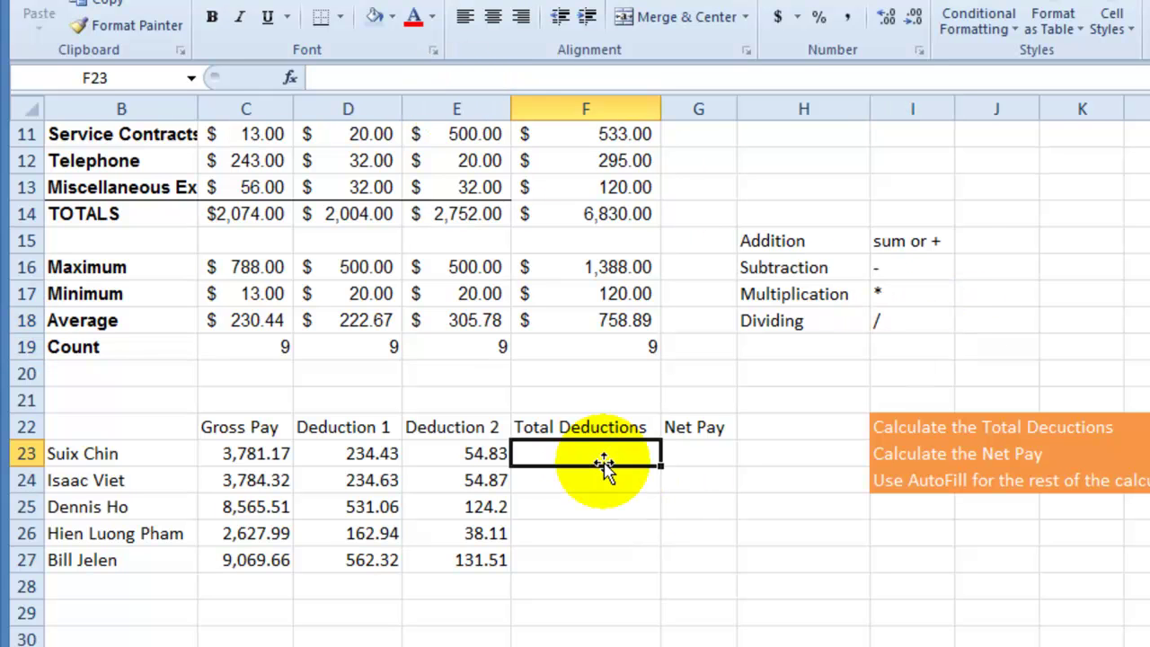
left_click_drag(102, 463, 132, 561)
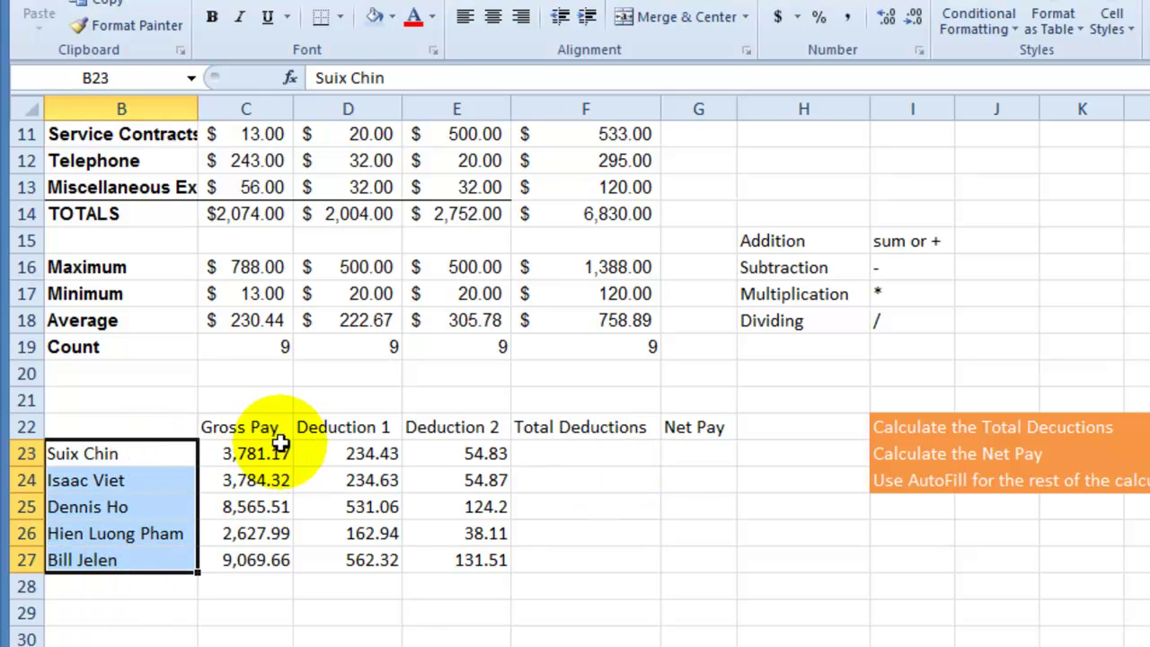
left_click_drag(276, 436, 264, 557)
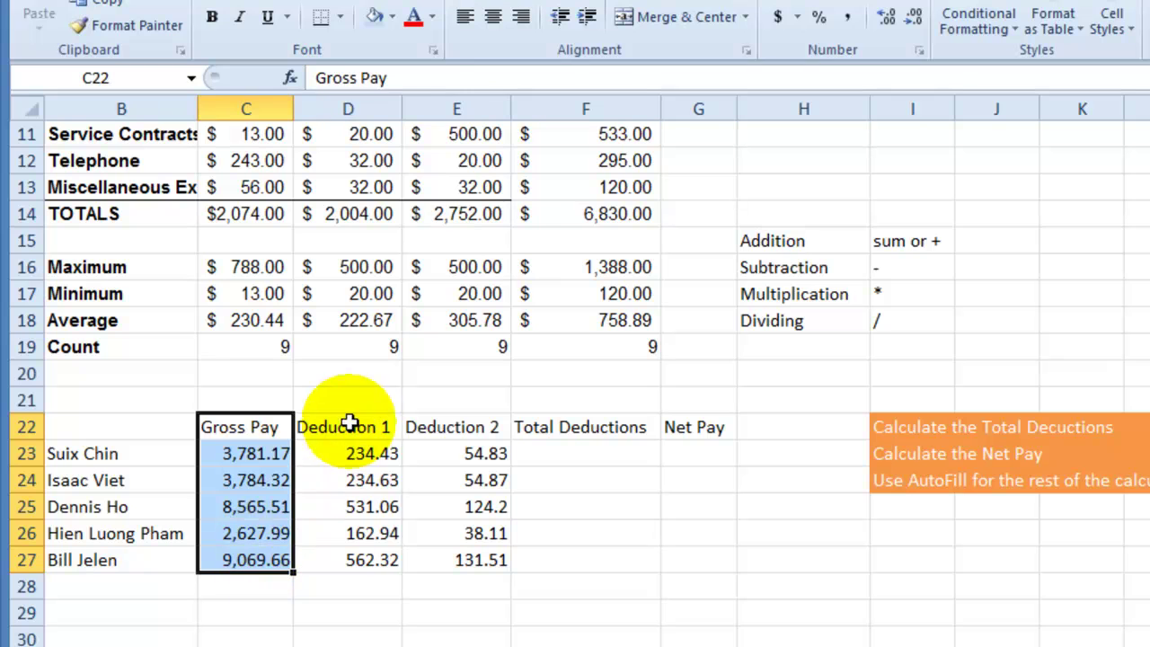
left_click(362, 428)
left_click_drag(362, 428, 355, 560)
left_click(369, 452)
left_click_drag(443, 427, 452, 557)
- Enter a SUM formula over D23:E23 in cell F23 for the first employee's Total Deductions, and select that cell again
left_click(544, 444)
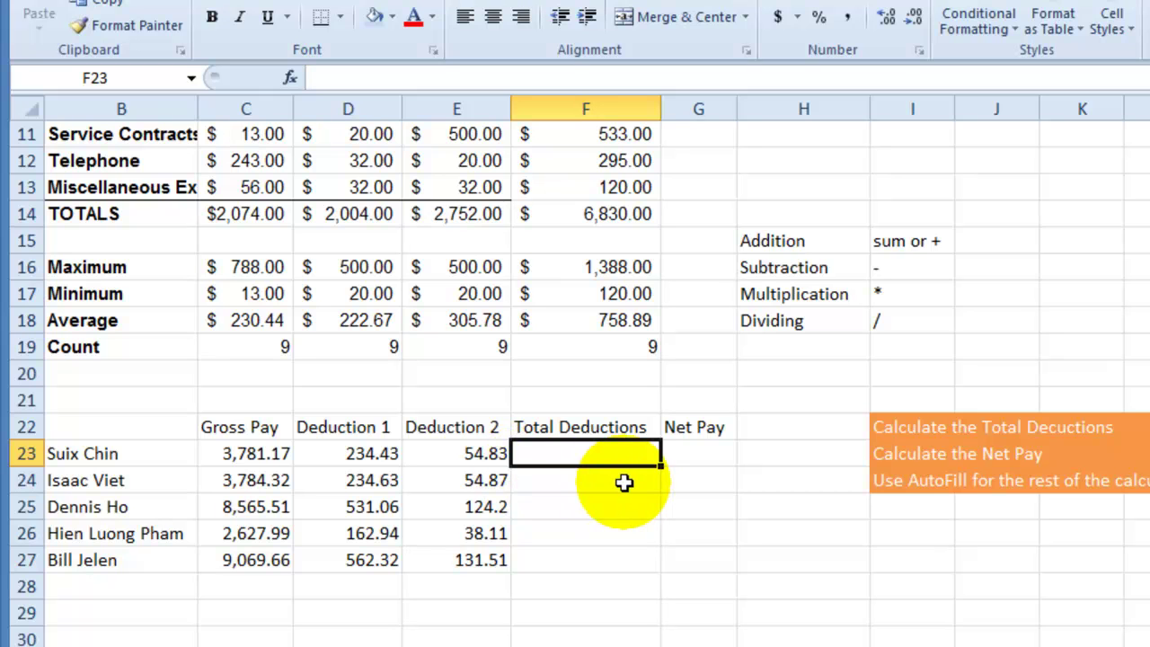
type("=")
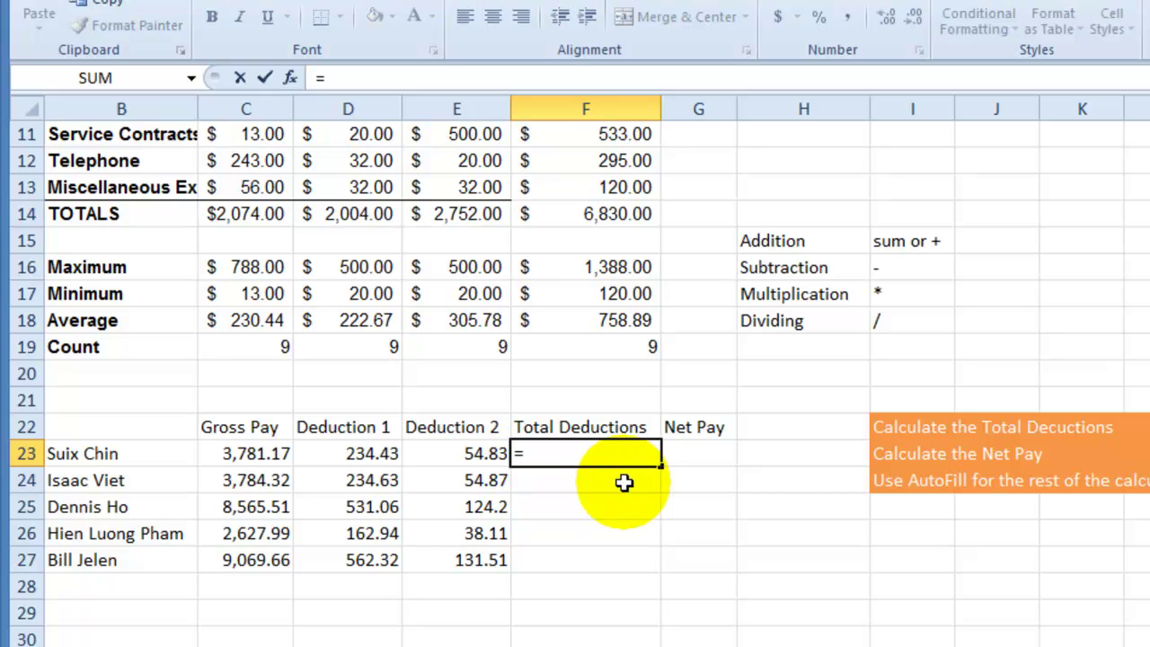
type("sum")
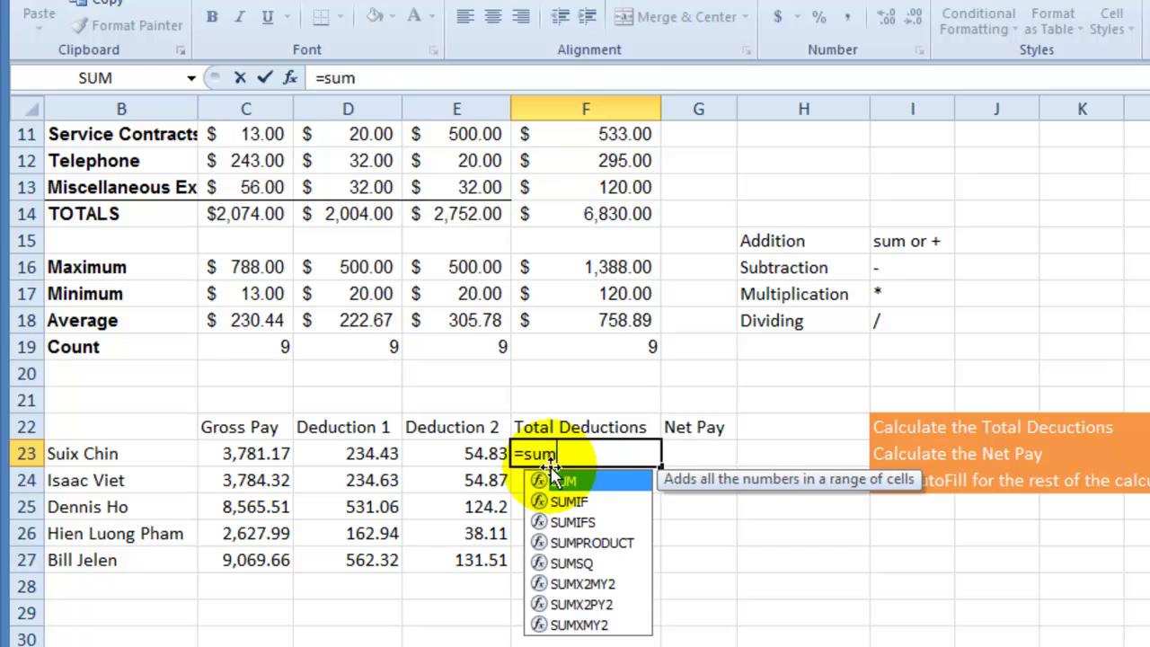
type("(")
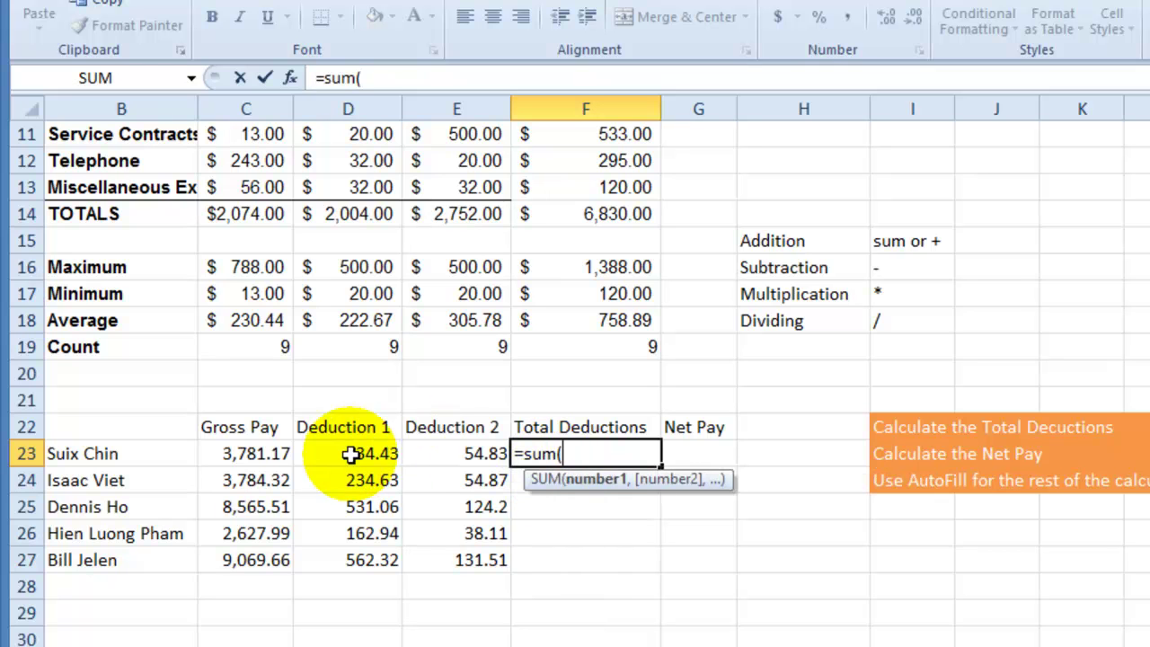
left_click_drag(349, 454, 462, 455)
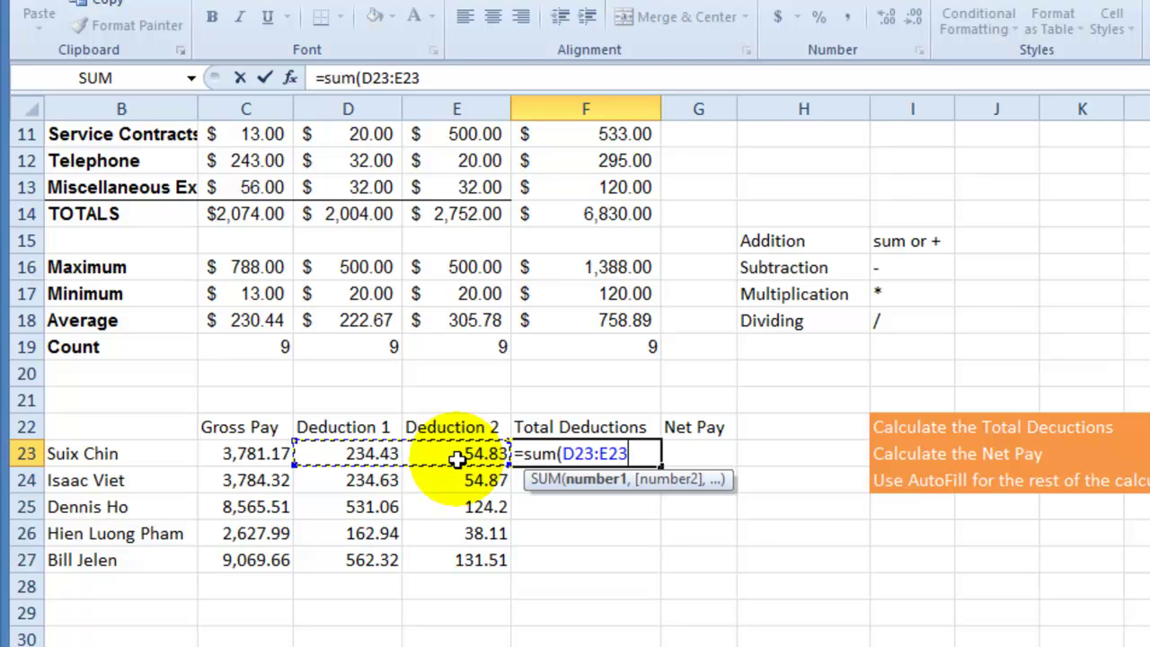
key("Return")
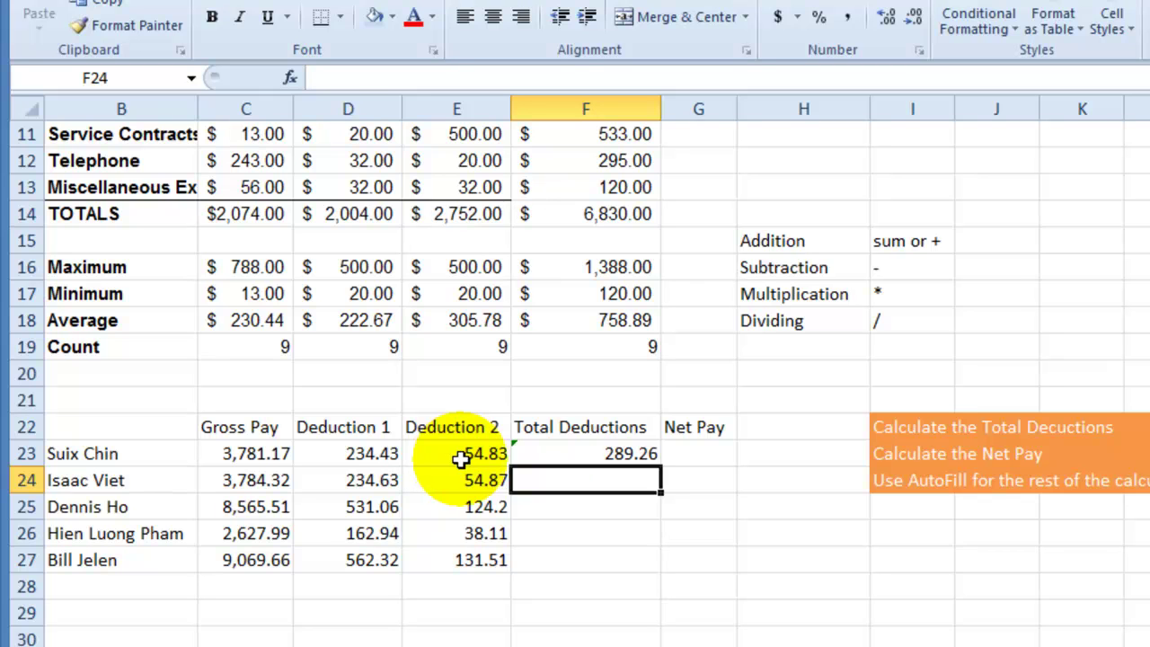
left_click(562, 453)
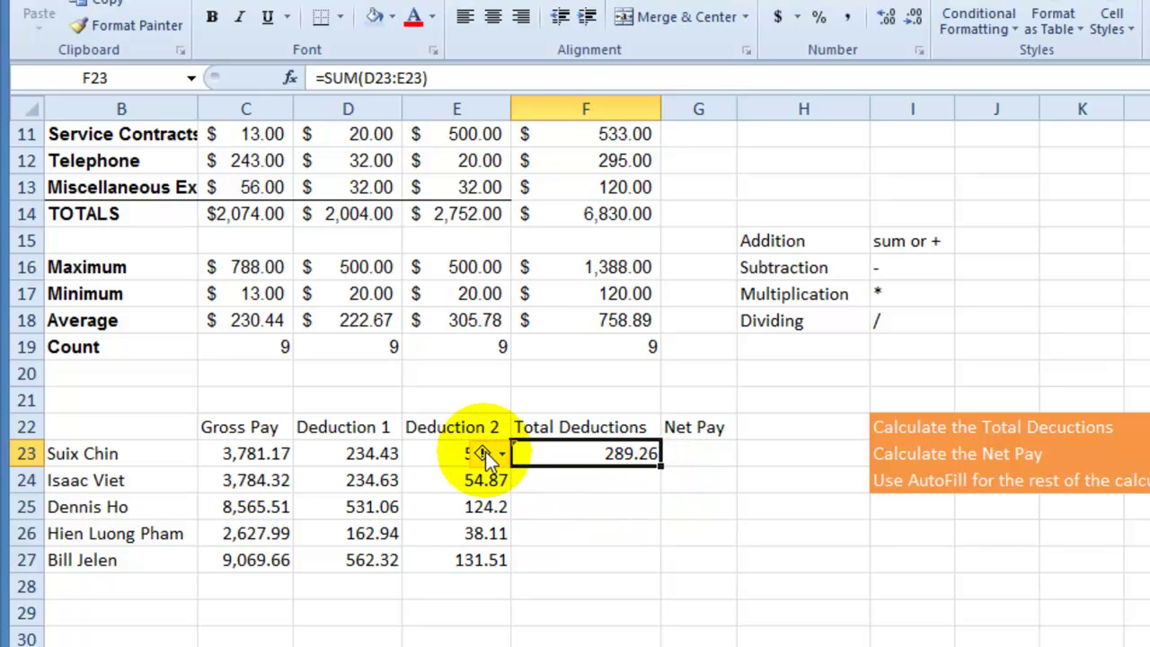
- Autofill the Total Deductions formula from F23 down through F27 for the remaining employees
mouse_move(487, 453)
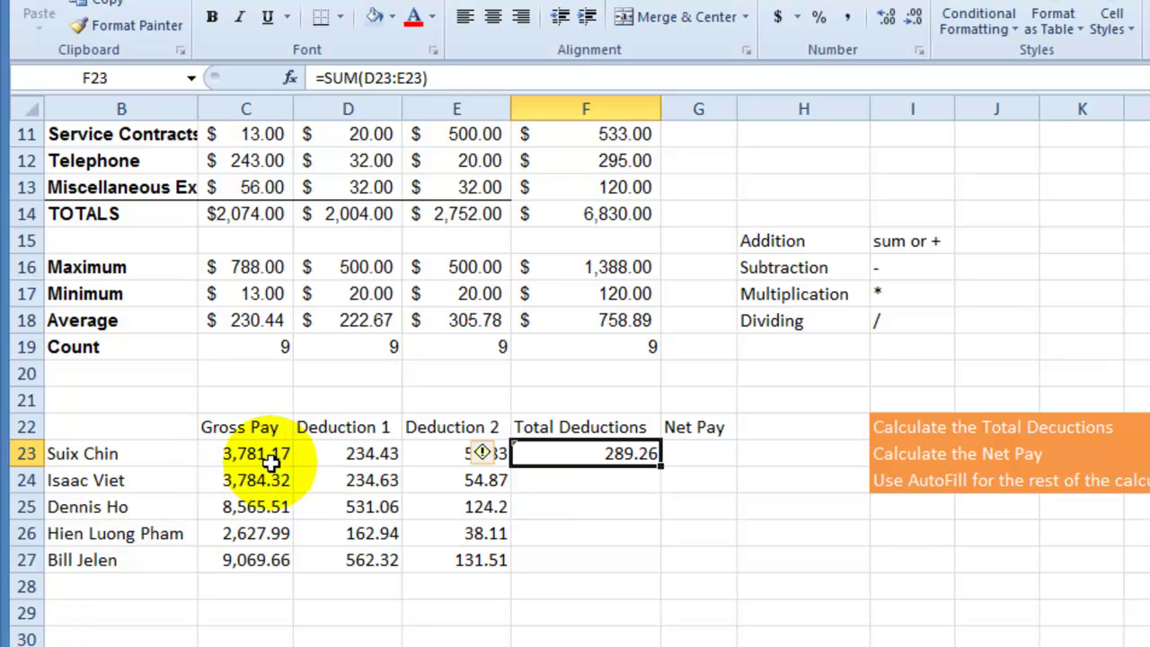
left_click(649, 482)
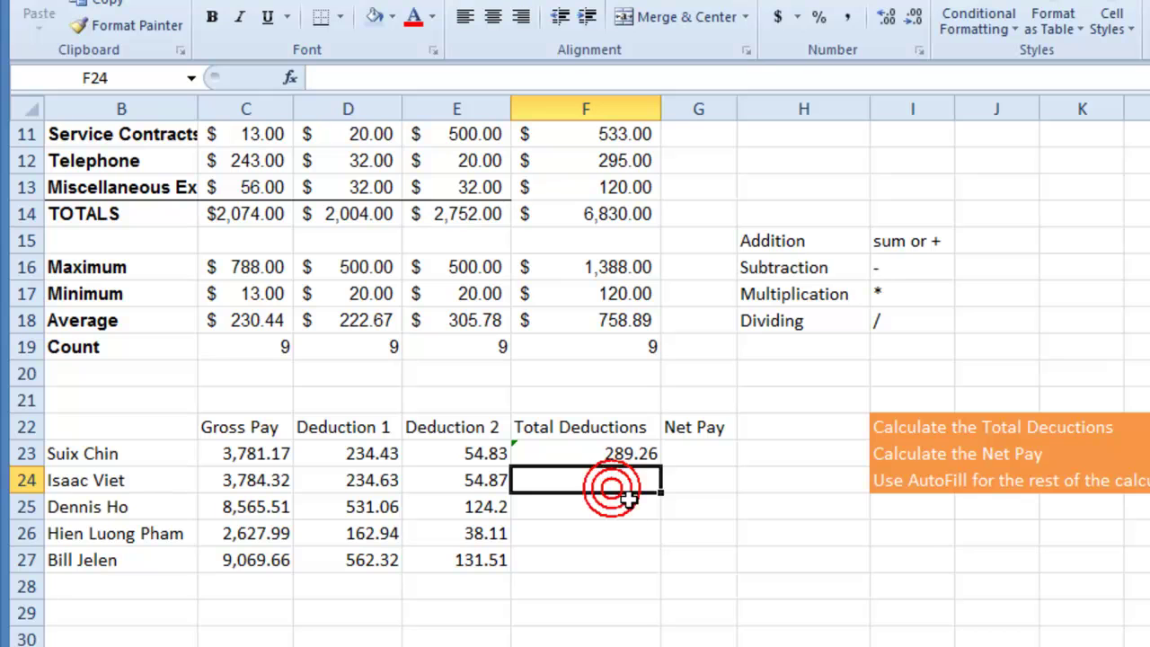
left_click_drag(374, 454, 483, 456)
left_click(629, 453)
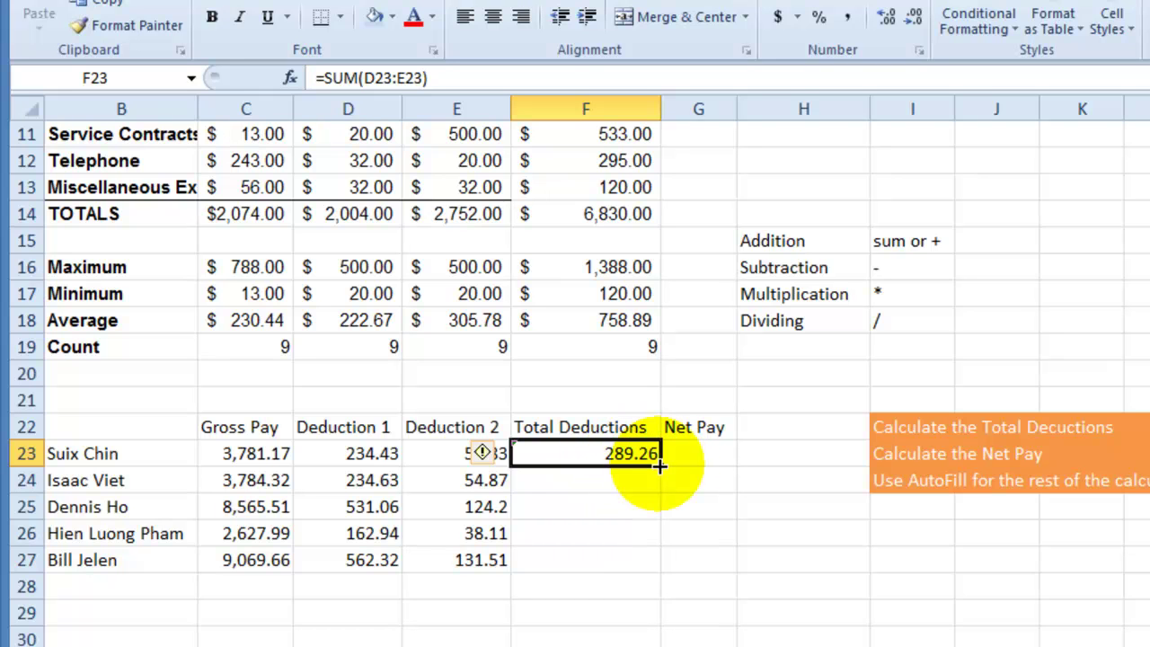
left_click_drag(662, 464, 637, 575)
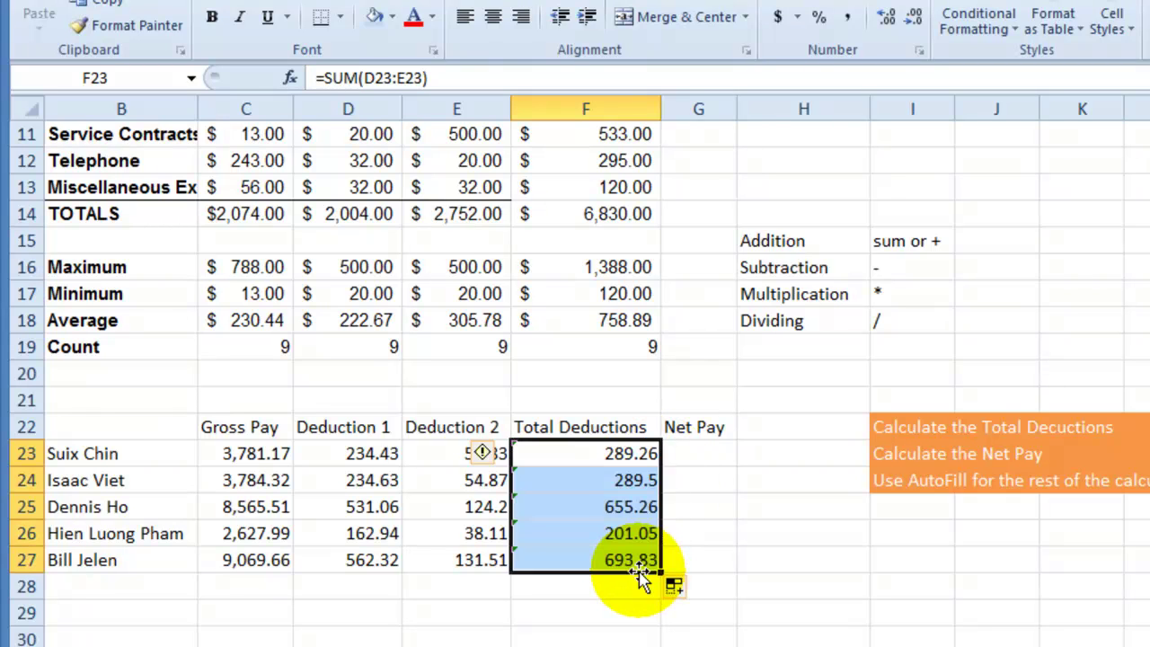
- Check the copied SUM formulas in the Total Deductions column to see how their row references adjust
left_click(627, 483)
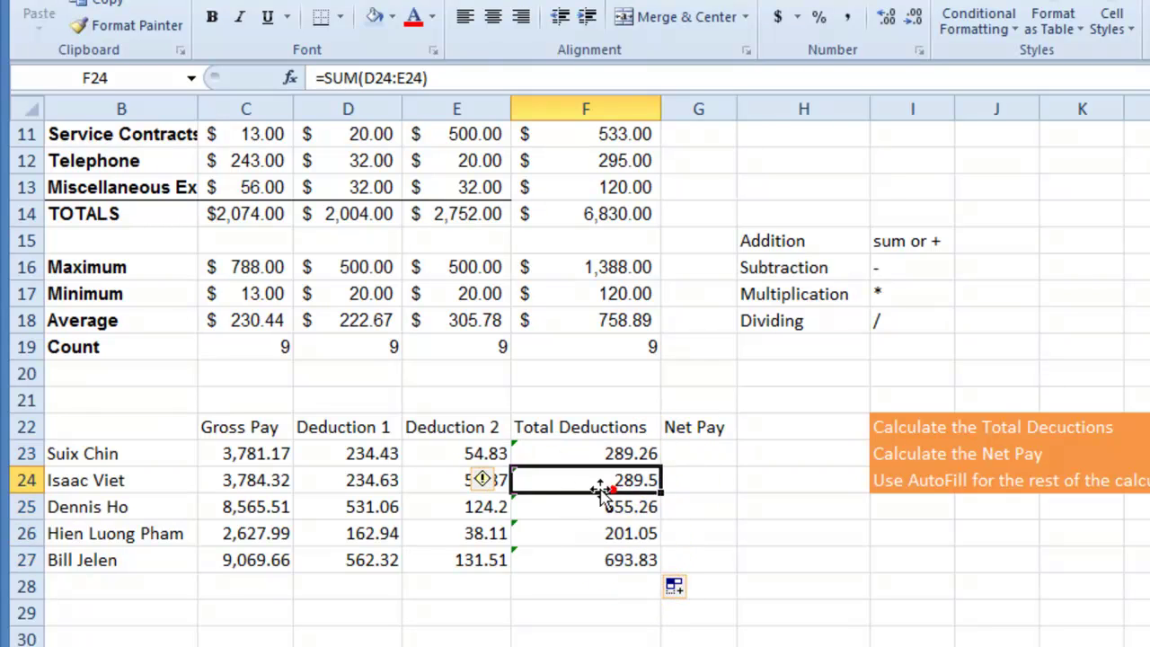
left_click(559, 509)
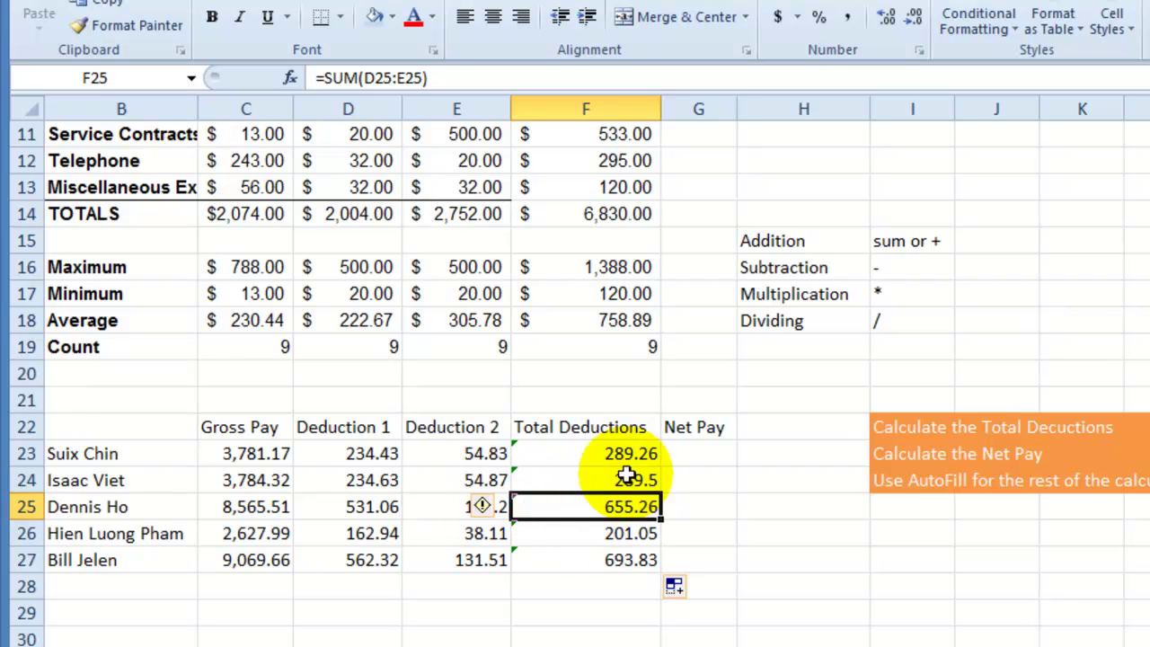
left_click(611, 451)
left_click(580, 534)
left_click(577, 570)
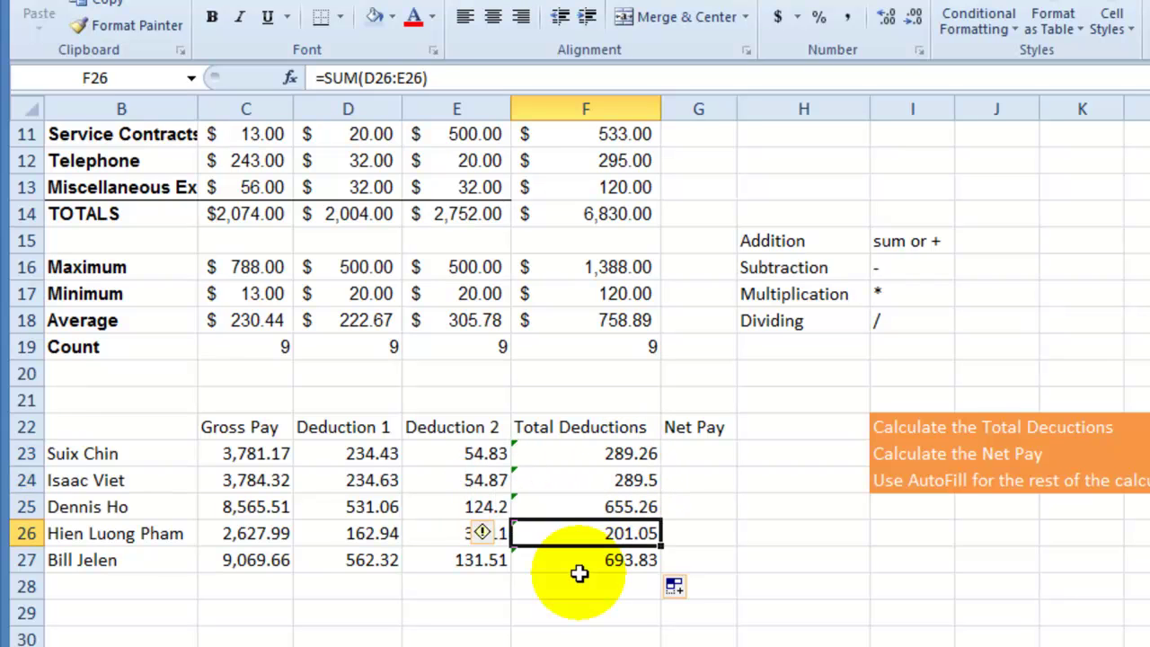
left_click(581, 575)
- Repeat the autofill of the F23 formula down to F27 and check the formula in the last employee's row
left_click(648, 467)
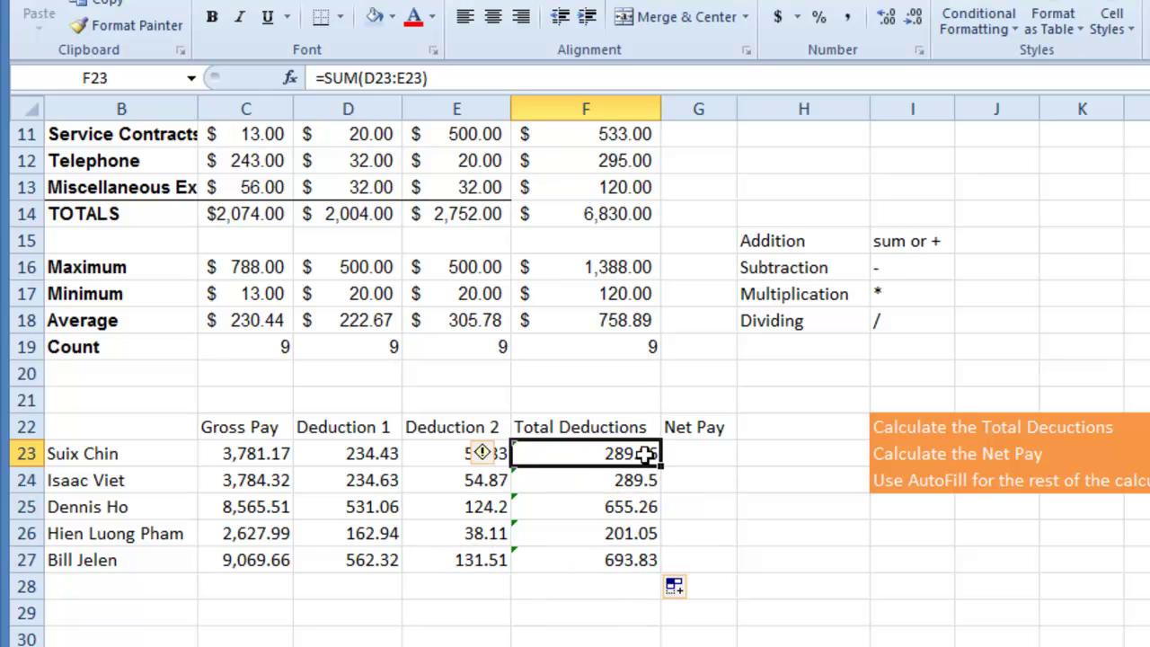
left_click_drag(661, 467, 656, 575)
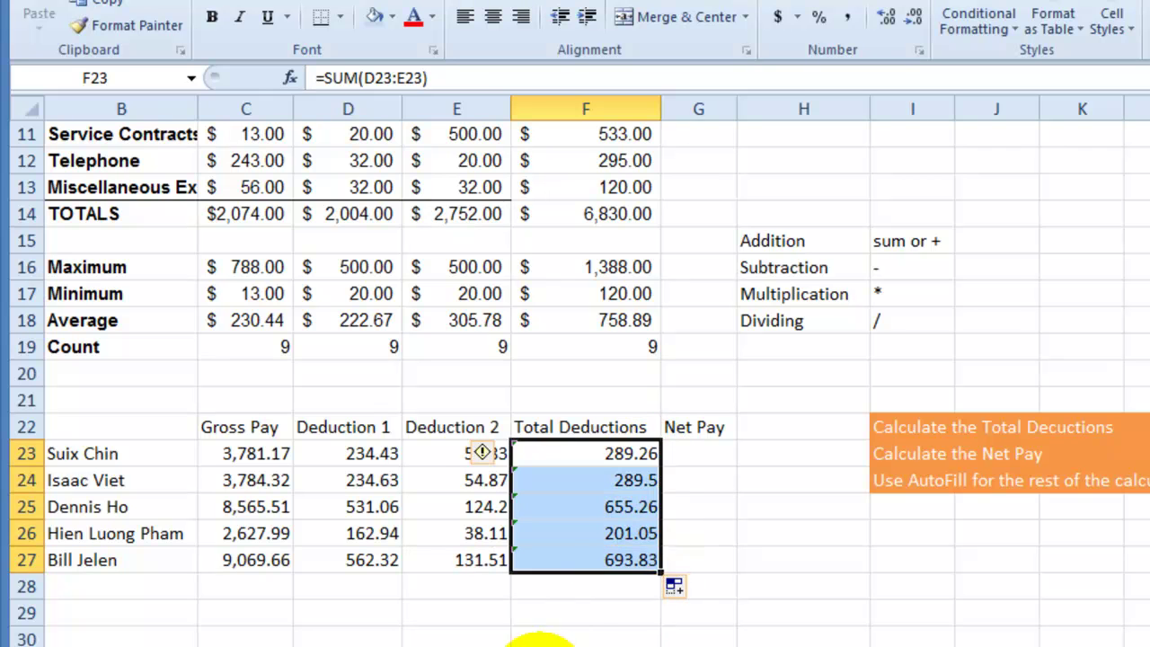
left_click(552, 631)
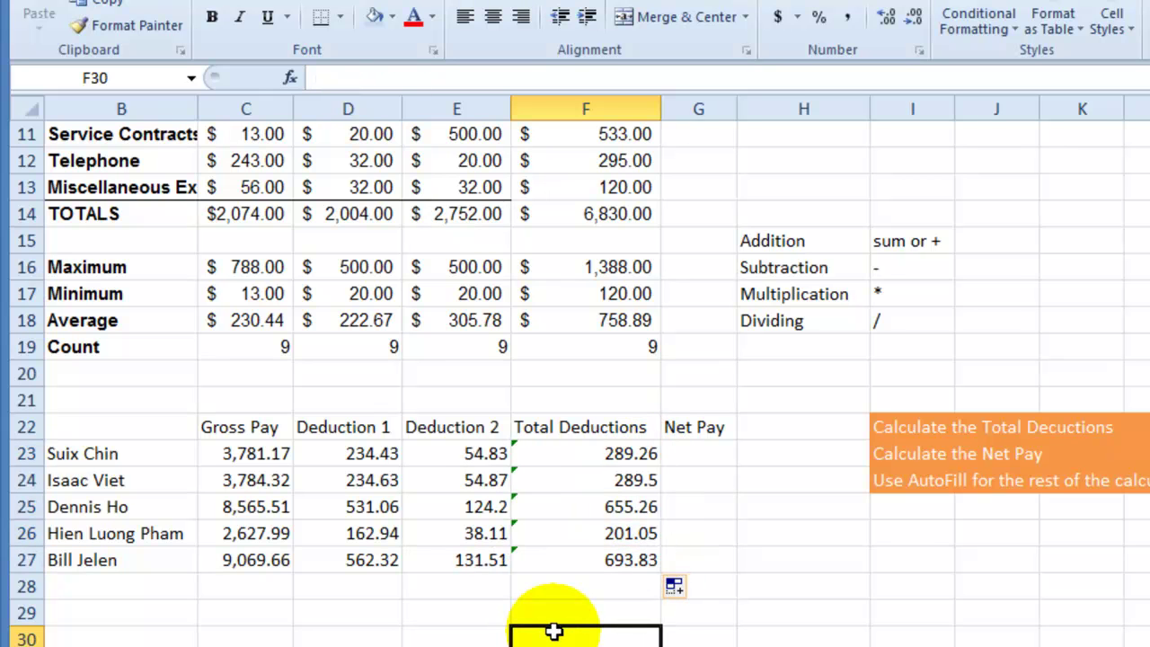
left_click(570, 565)
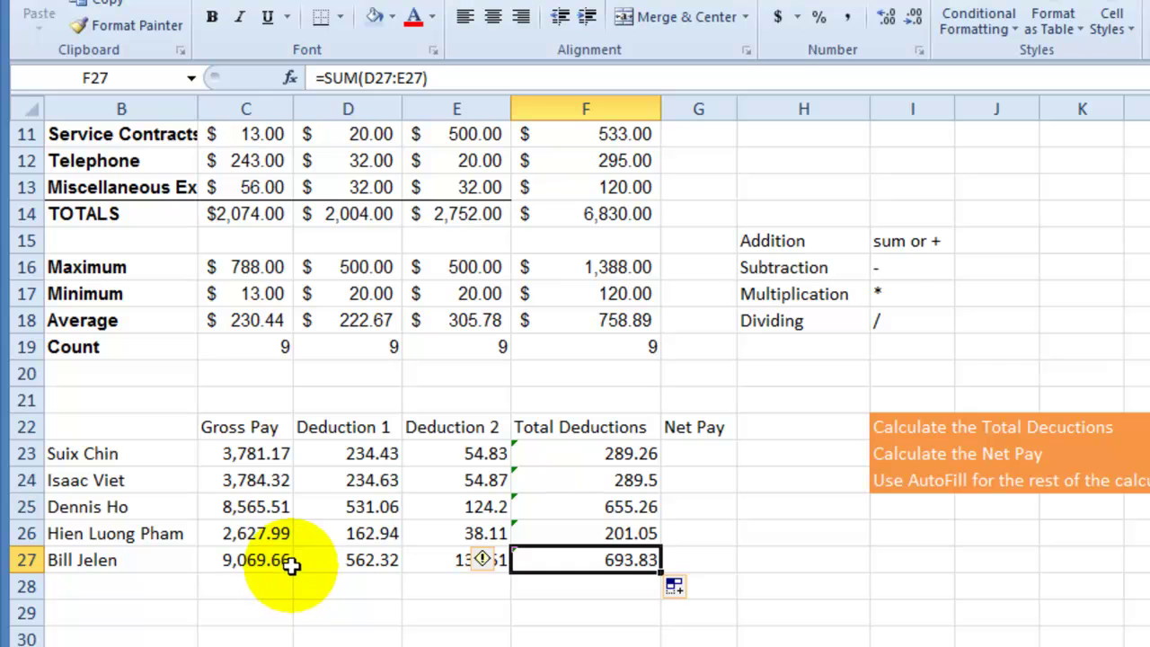
left_click(584, 589)
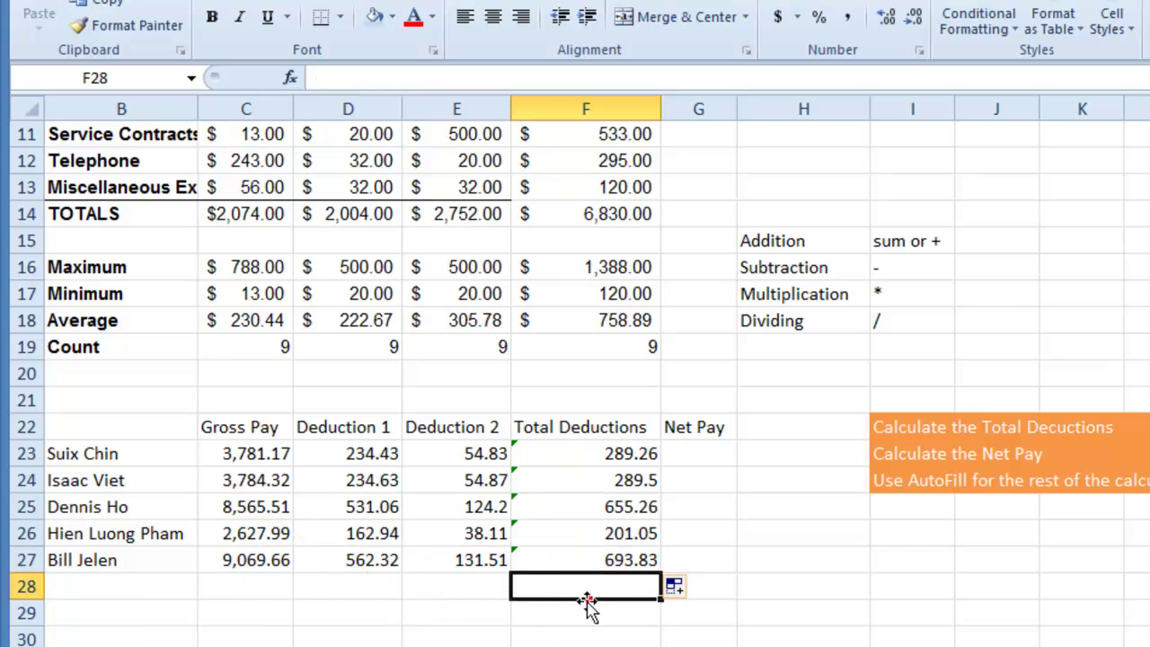
left_click(527, 560)
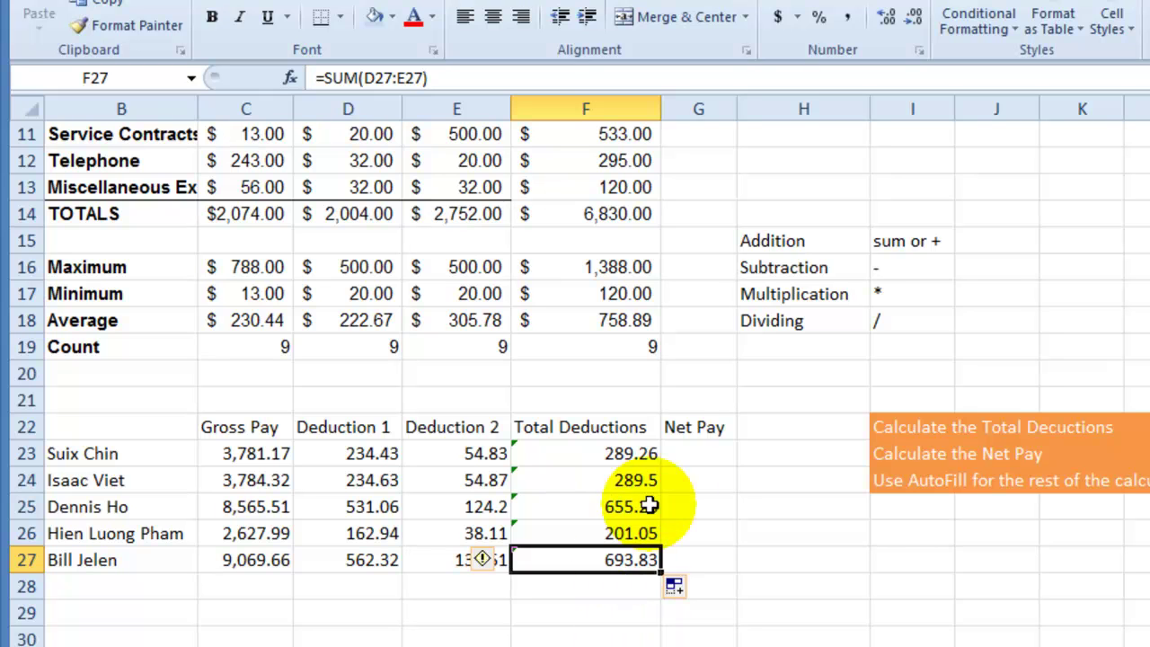
- Enter the formula =C23-F23 in cell G23 to calculate the first employee's Net Pay
left_click(696, 454)
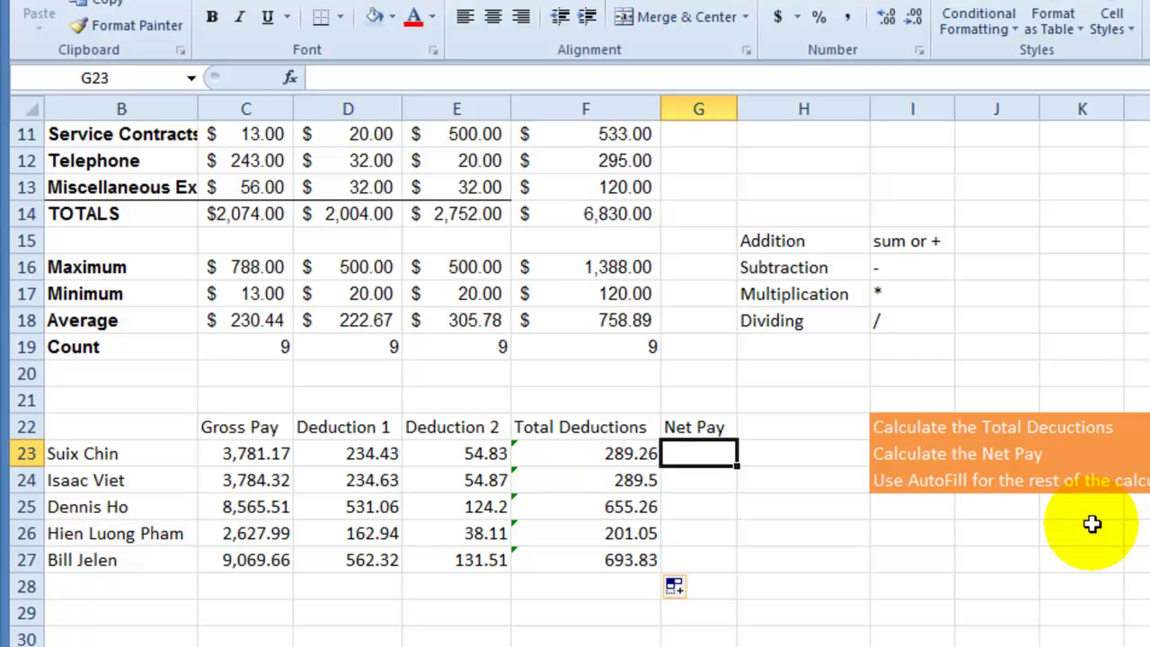
type("=")
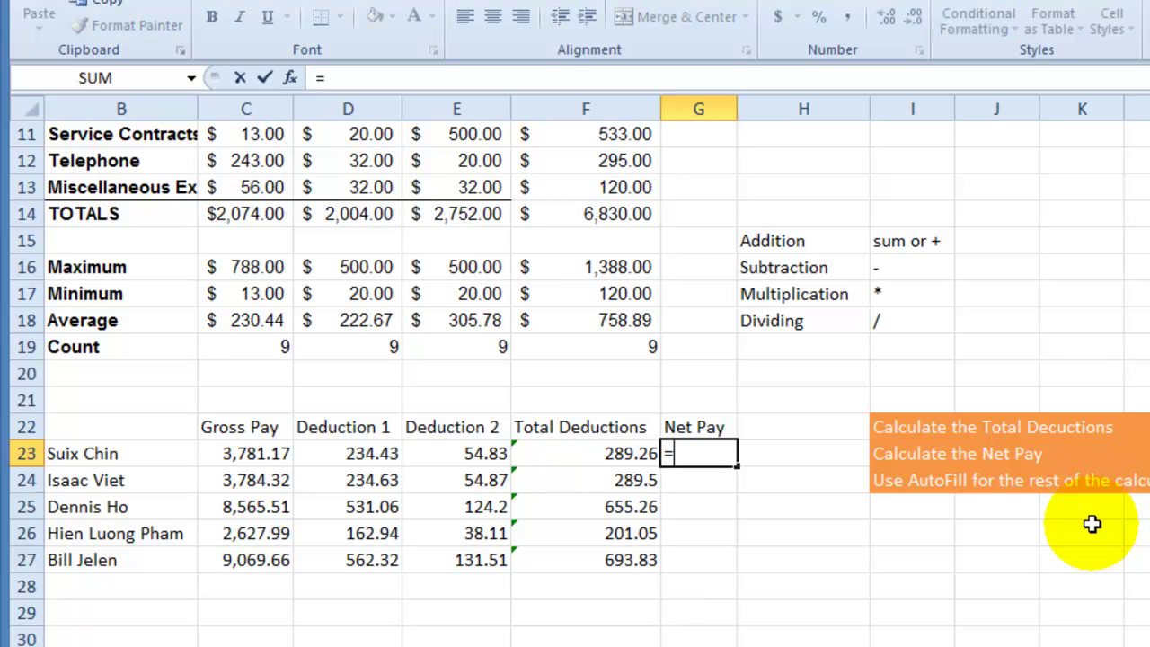
left_click(267, 453)
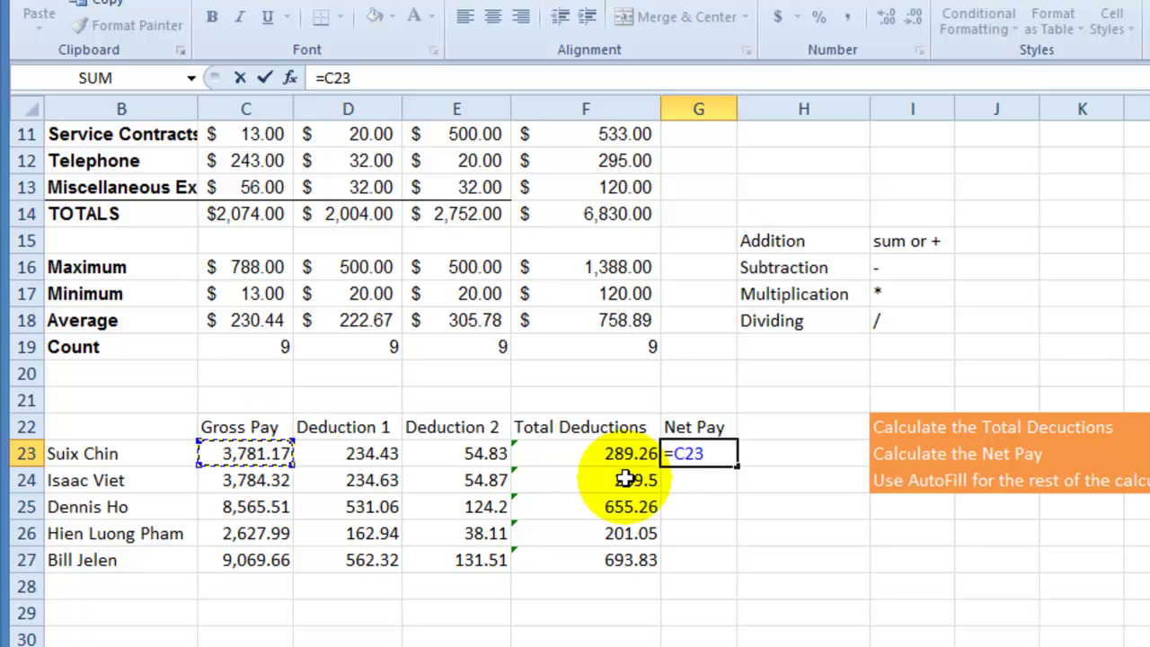
type("-")
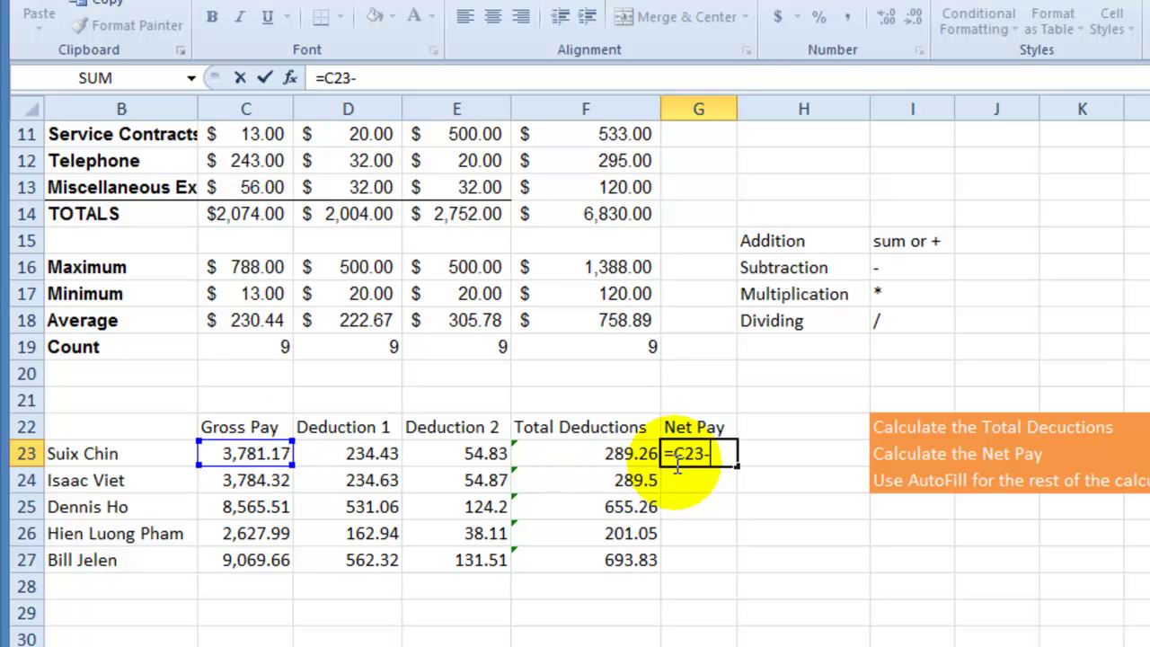
left_click(612, 452)
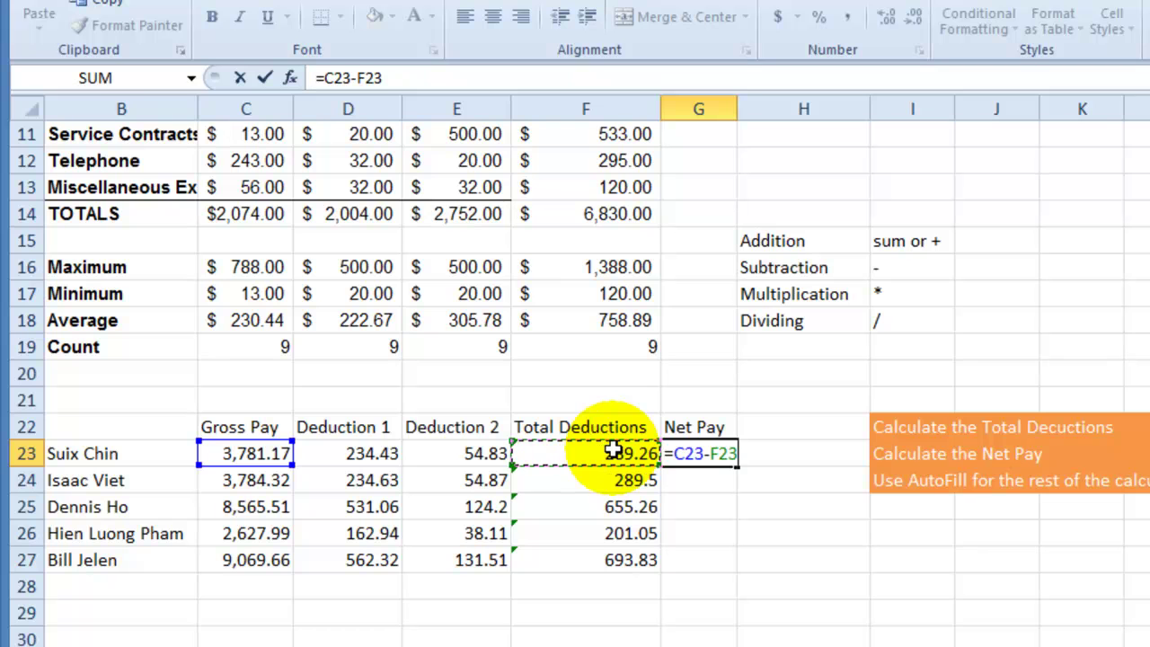
key("Return")
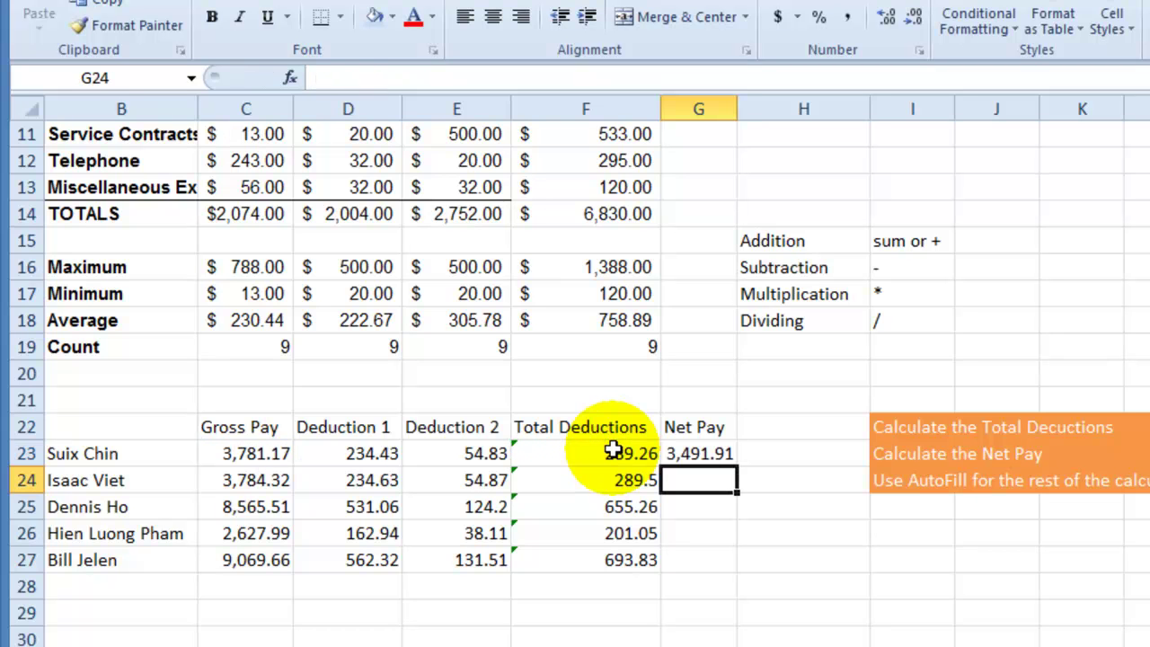
- Examine the cell references in the Net Pay formula in G23, leaving the formula as it is
left_click(683, 453)
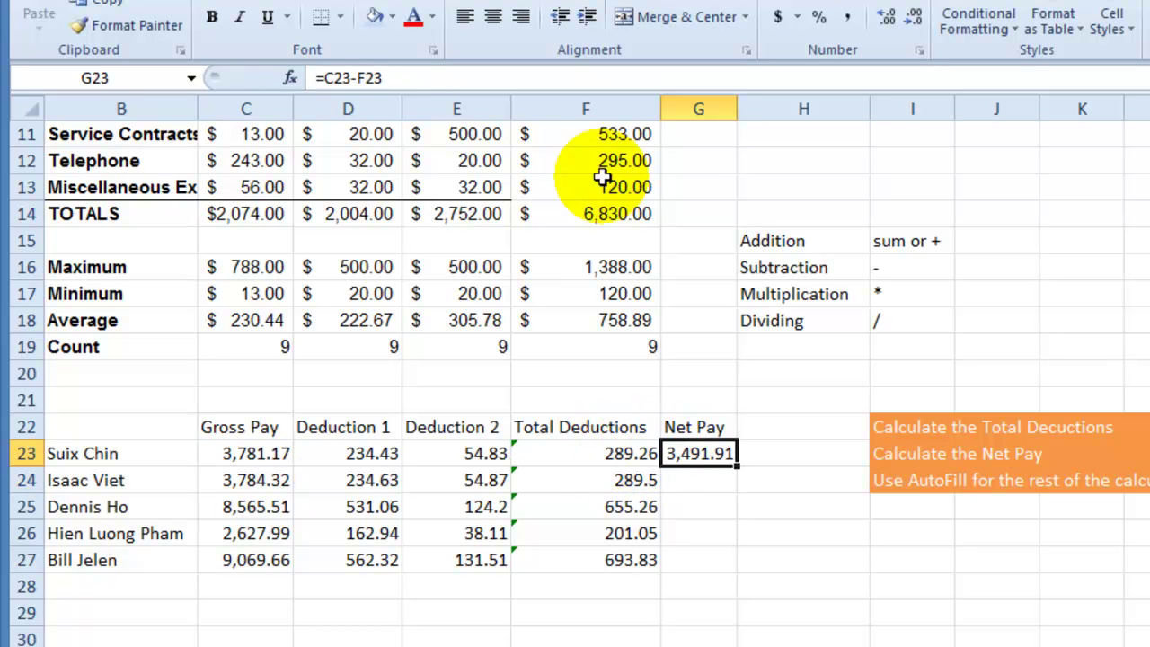
left_click(320, 79)
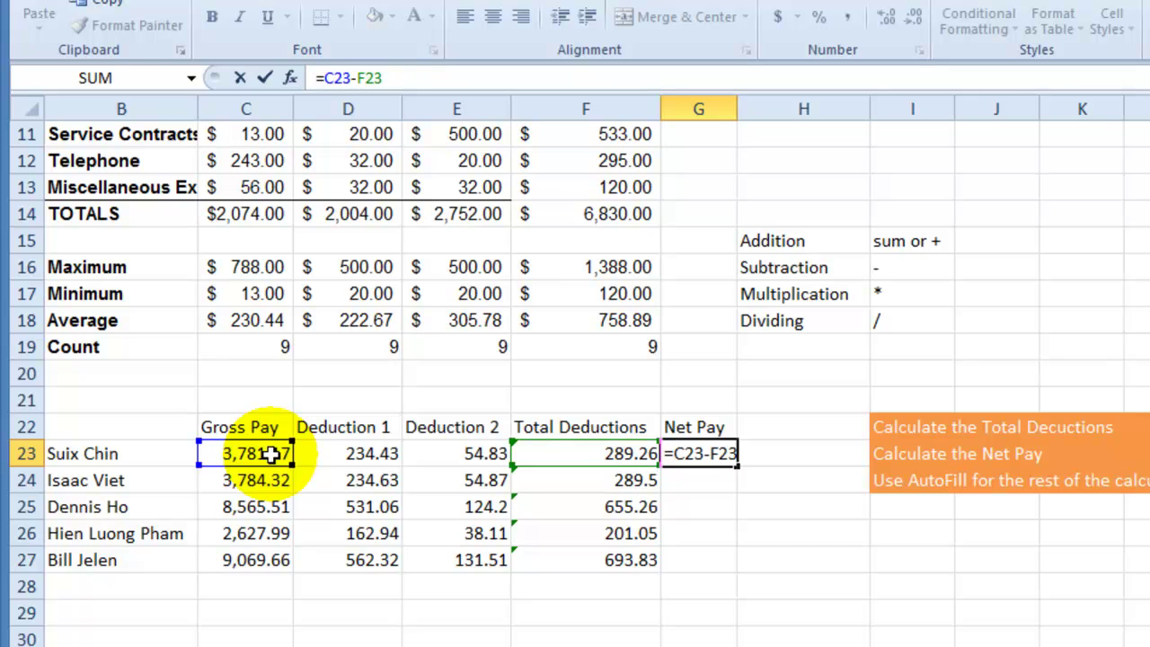
left_click(368, 79)
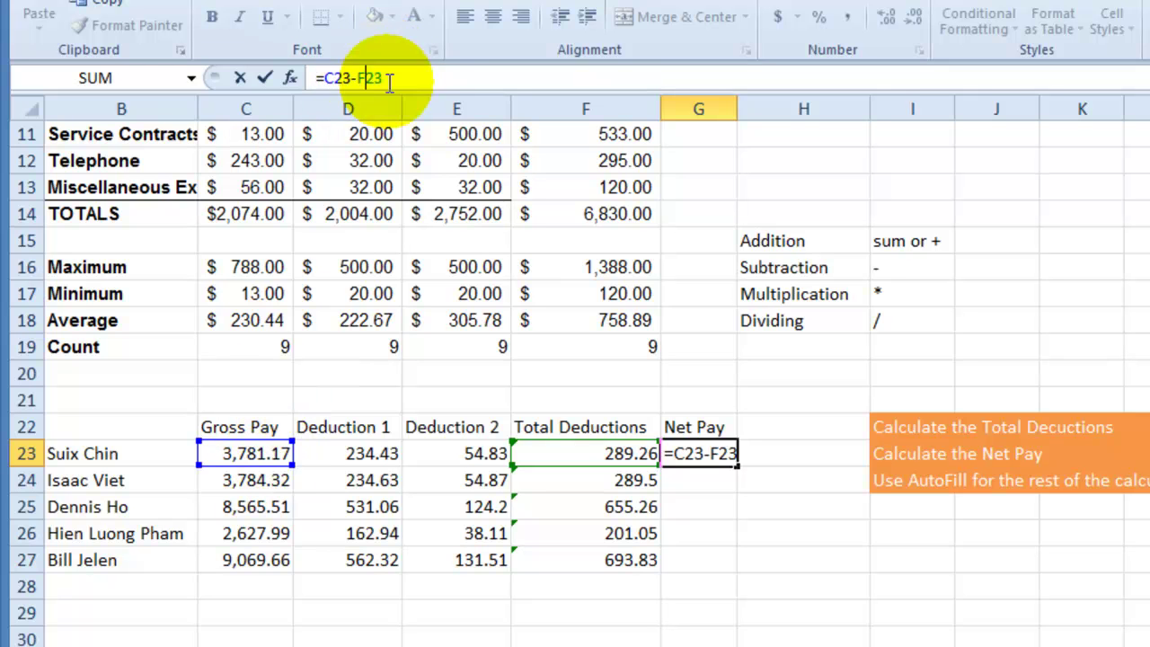
key("Return")
- Autofill the Net Pay formula from G23 down to G27 and check the copied formula in G27
left_click(726, 453)
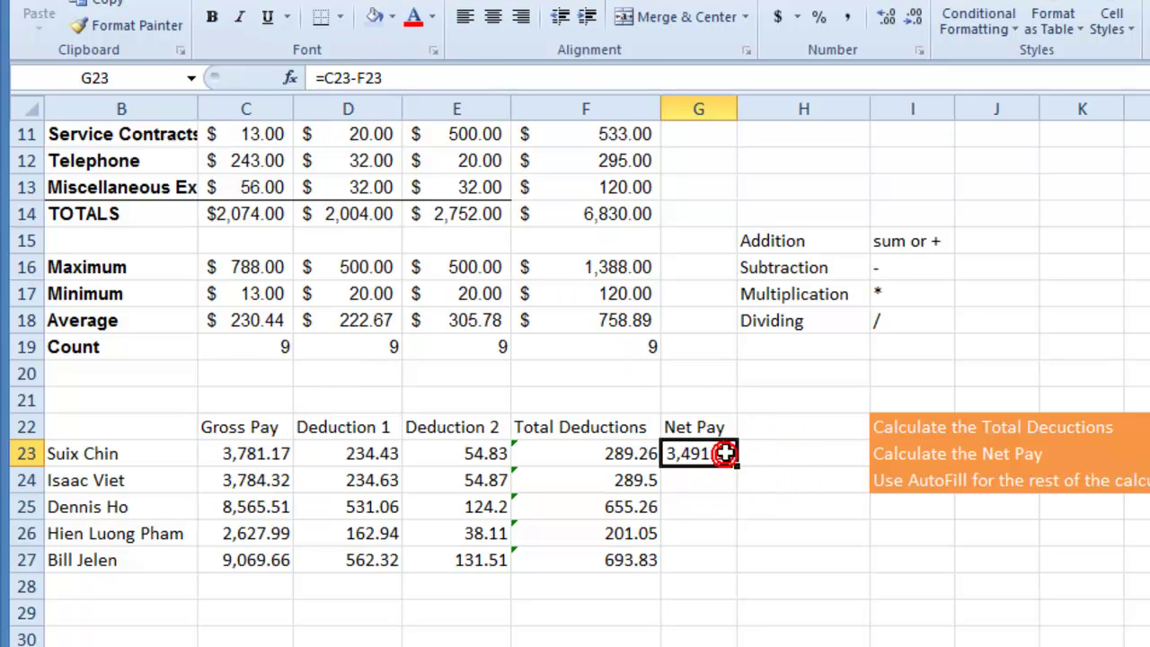
left_click_drag(737, 466, 729, 564)
left_click(699, 561)
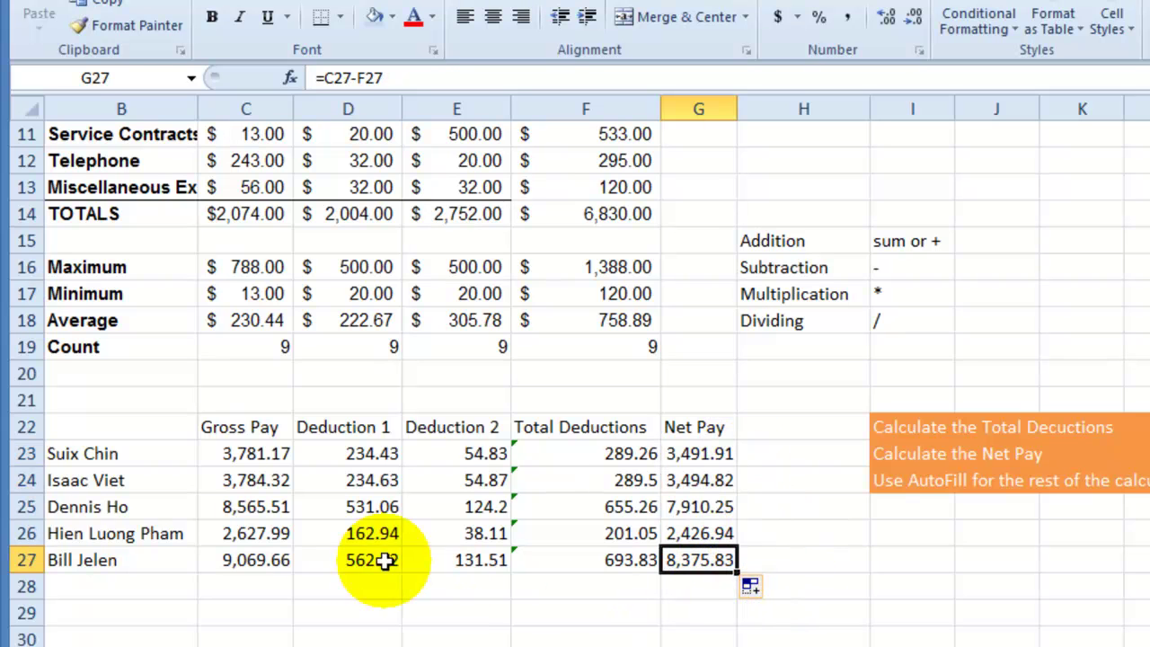
left_click(281, 561)
left_click(710, 564)
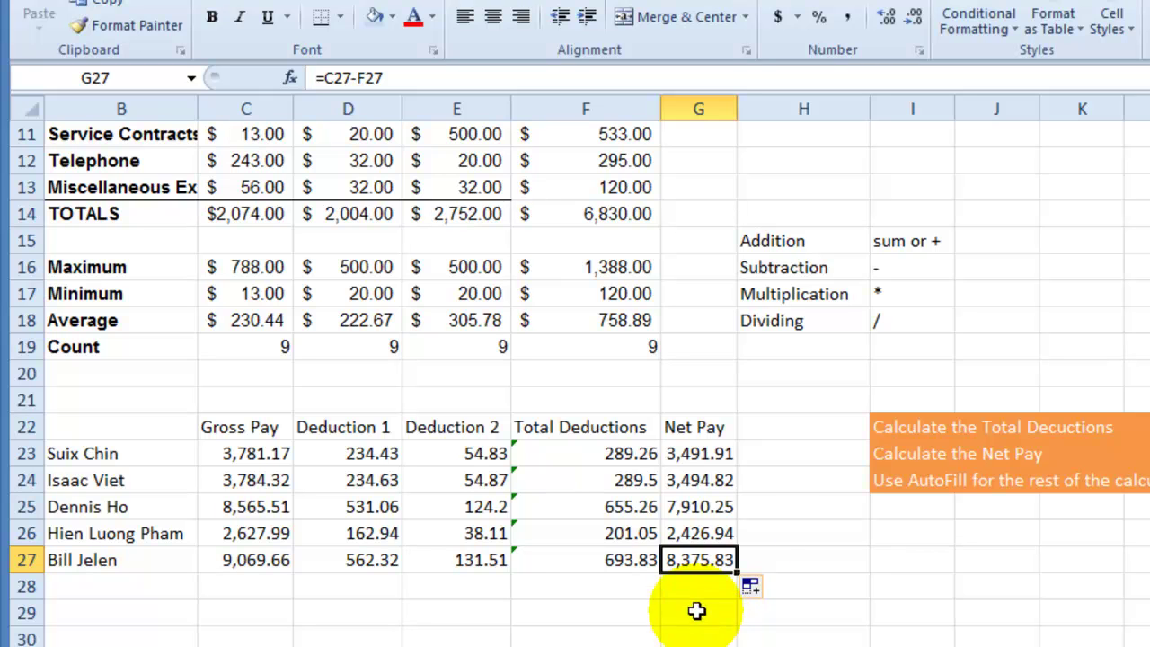
- Add the column heading "Annual income" in cell H22 beside Net Pay
left_click(803, 428)
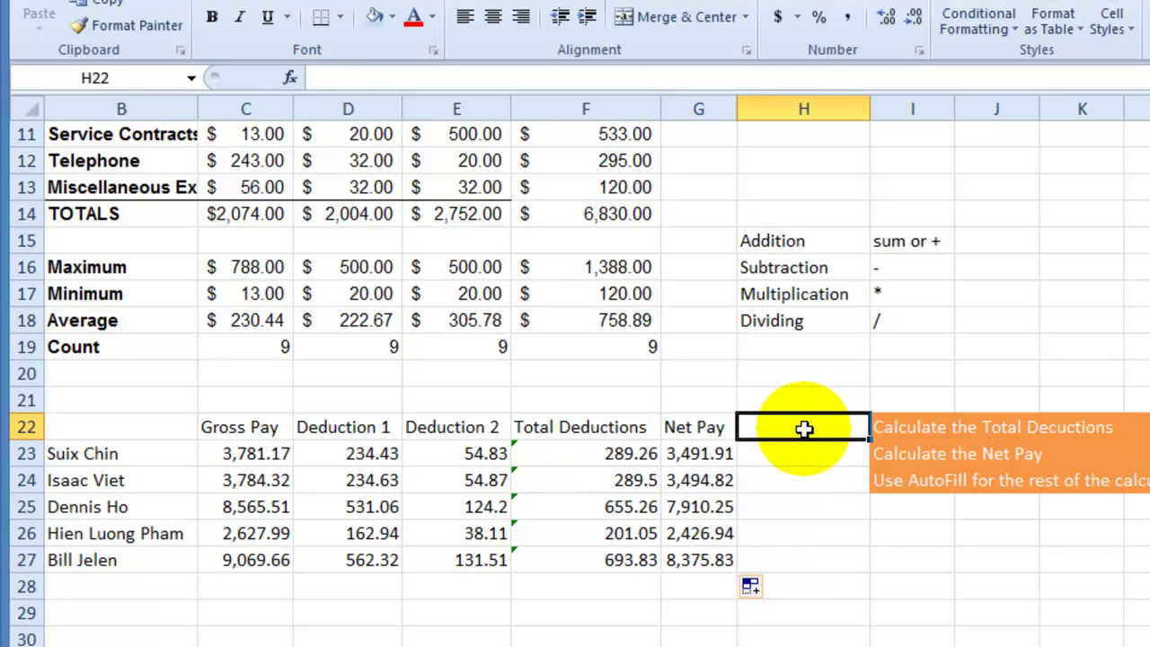
type("Annual Income")
key("Return")
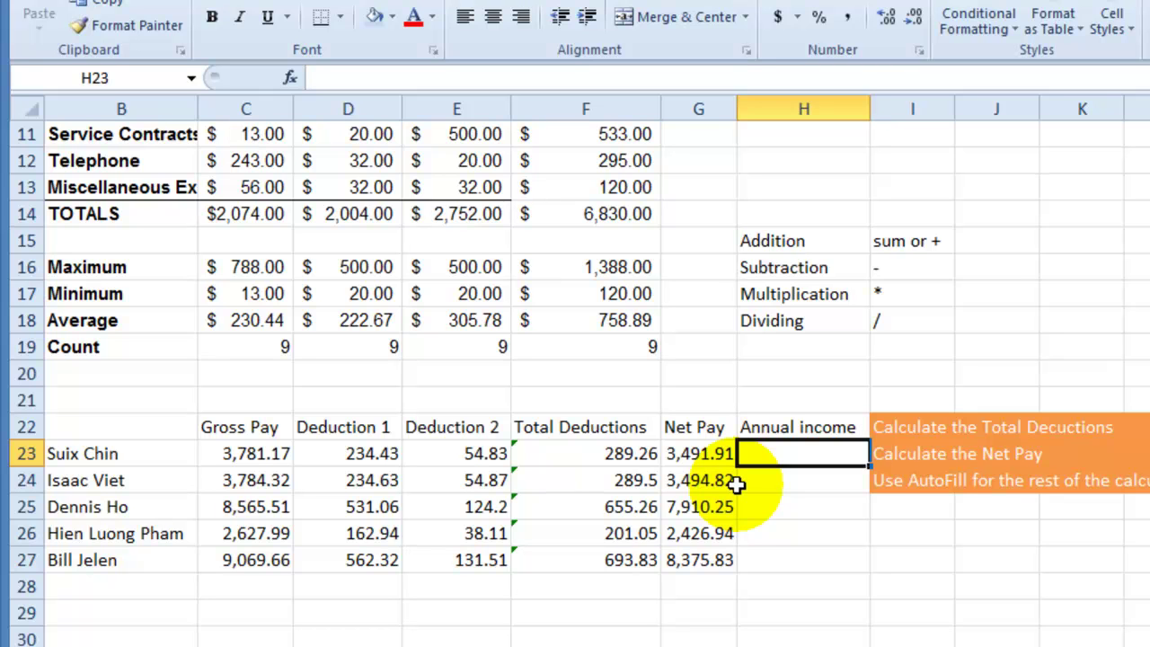
- Enter the formula =G23*12 in cell H23 to calculate the first employee's annual income from Net Pay
left_click(696, 454)
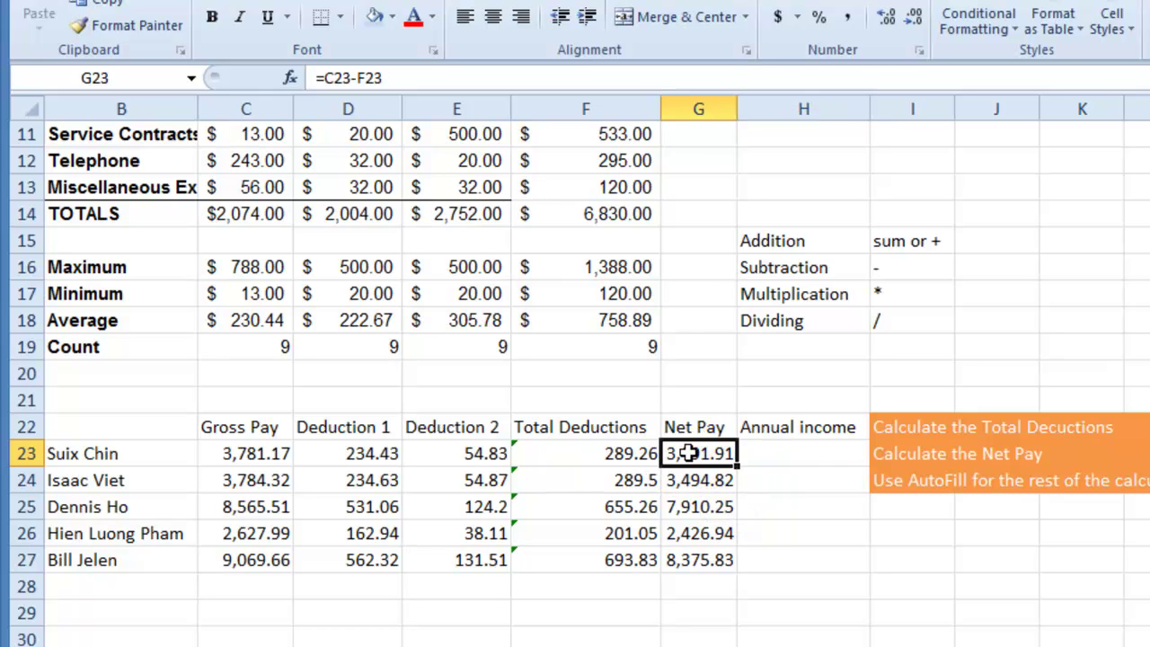
left_click(802, 457)
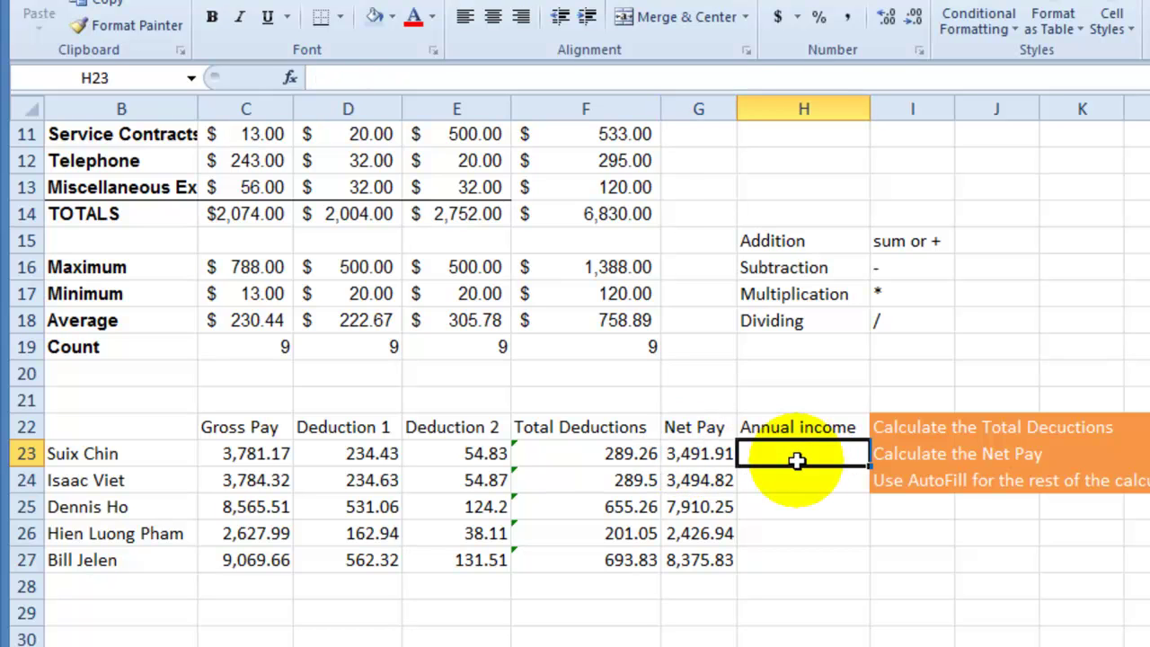
type("=")
left_click(698, 453)
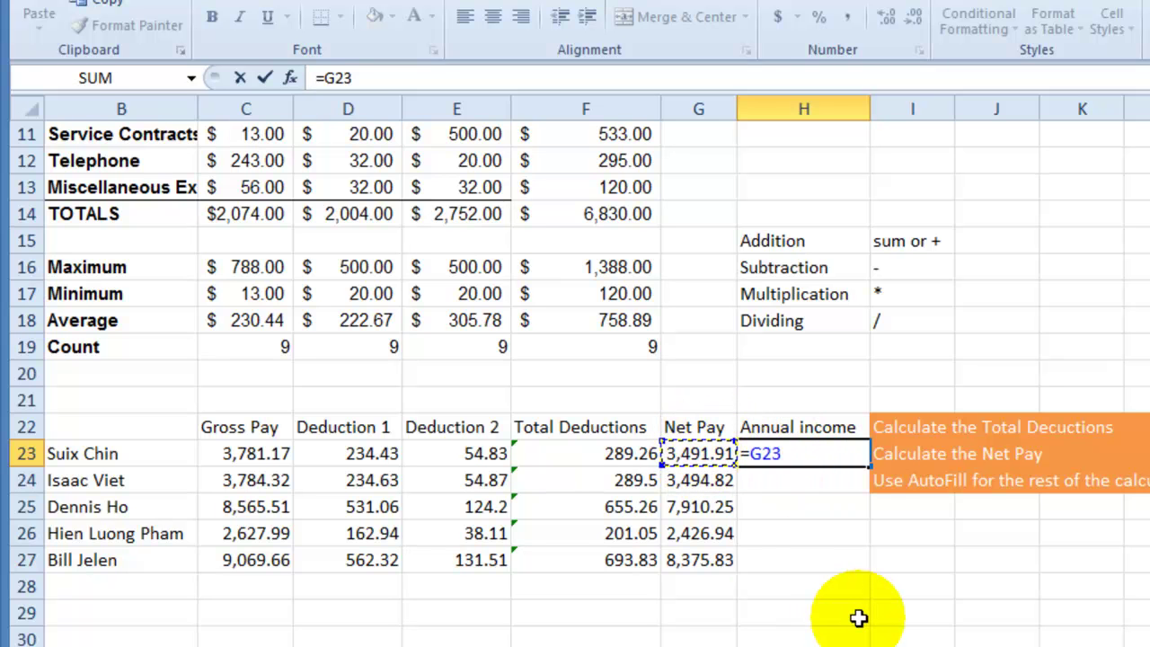
type("*12")
key("Return")
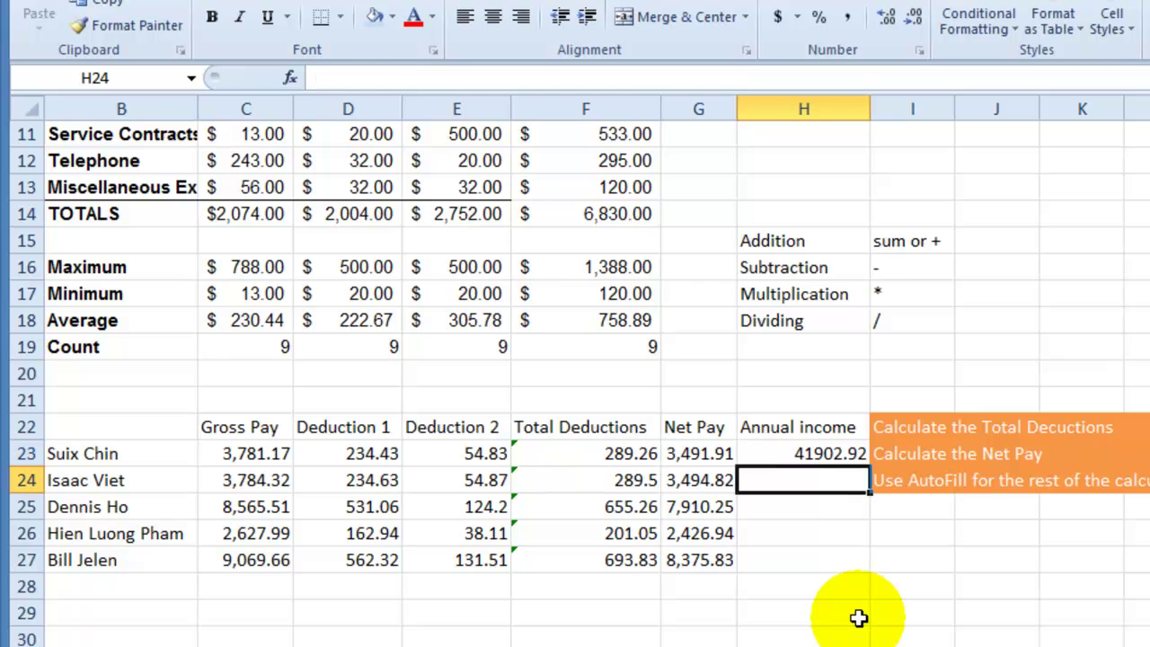
- Add the label "Annual or months" in cell J20 and enter the value 12 in cell L20
left_click(983, 368)
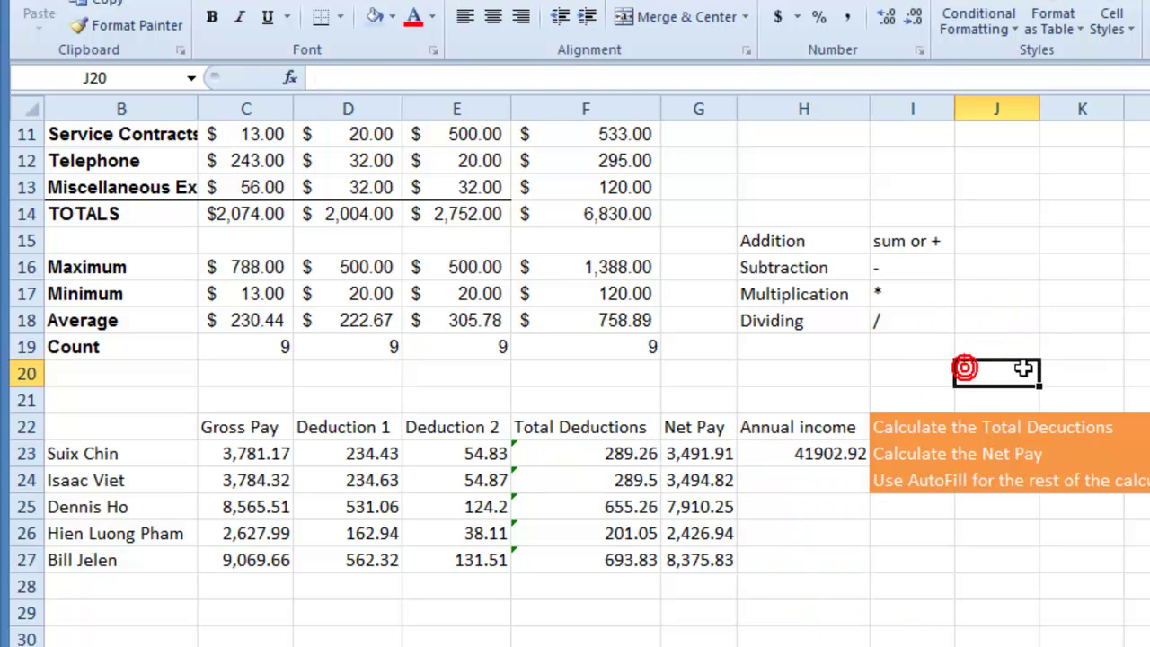
type("Annual")
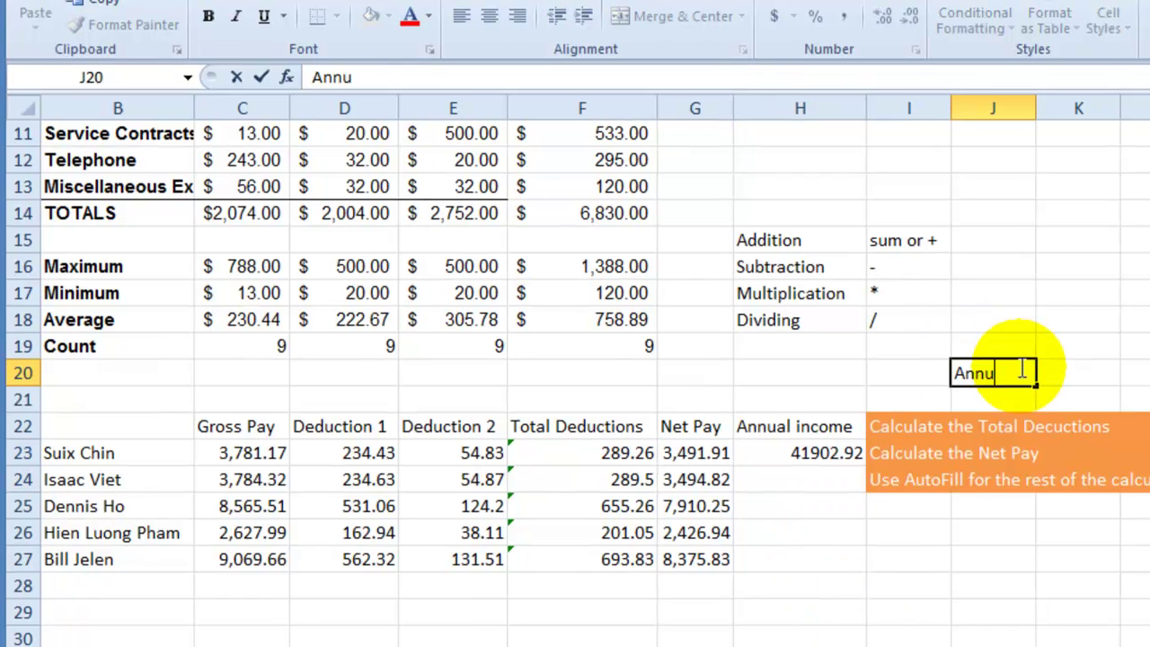
type(" or months")
left_click(1081, 365)
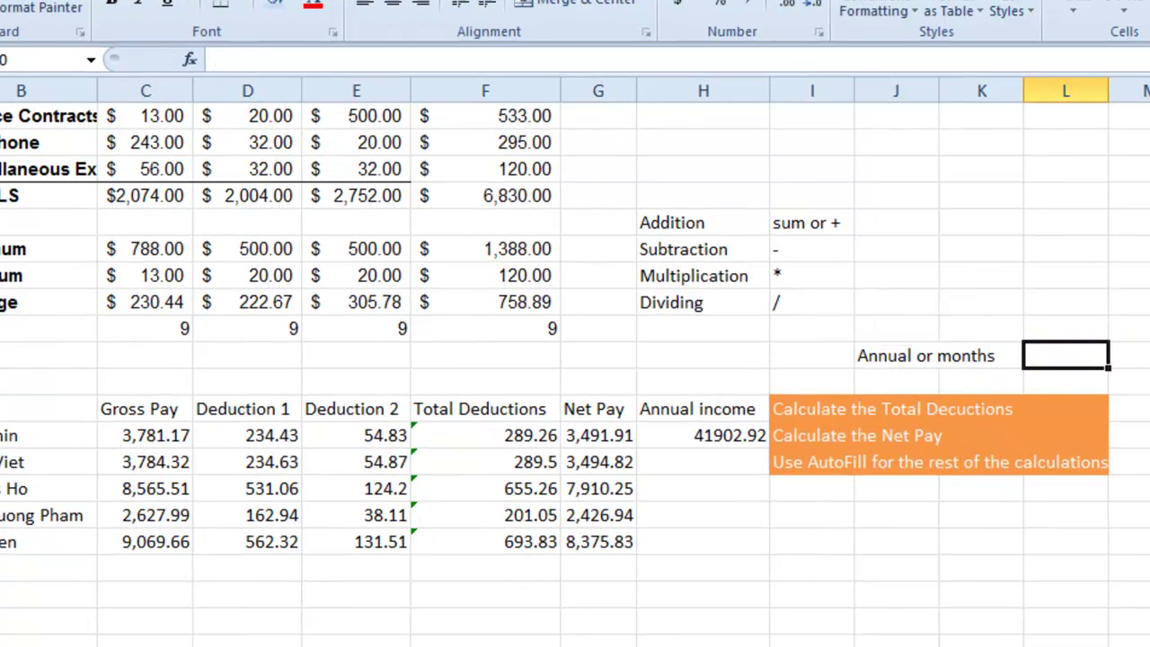
type("12")
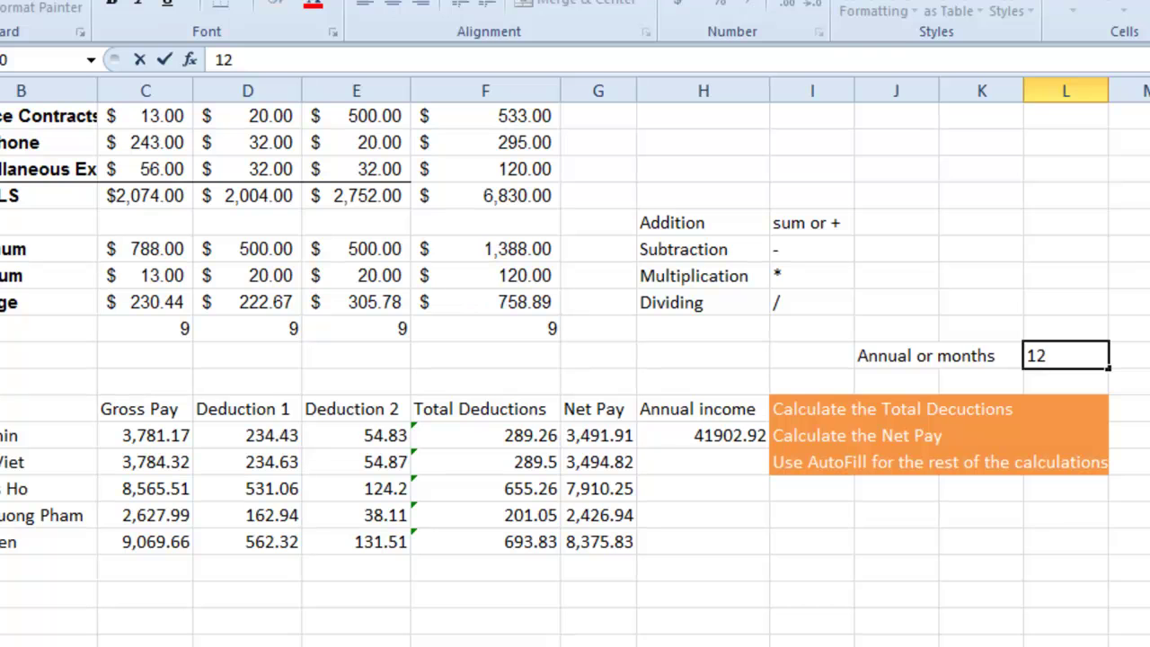
- Change the annual income formula in H23 to =G23*L20 so it multiplies Net Pay by the months cell
left_click(729, 437)
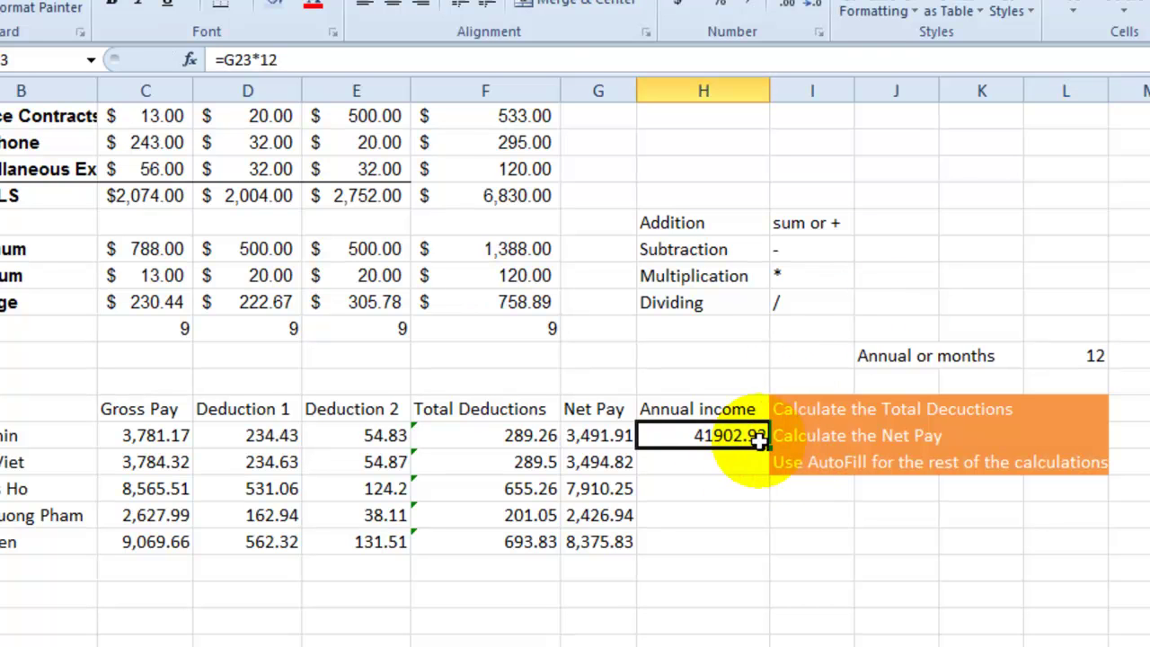
left_click(289, 59)
key("BackSpace")
key("BackSpace")
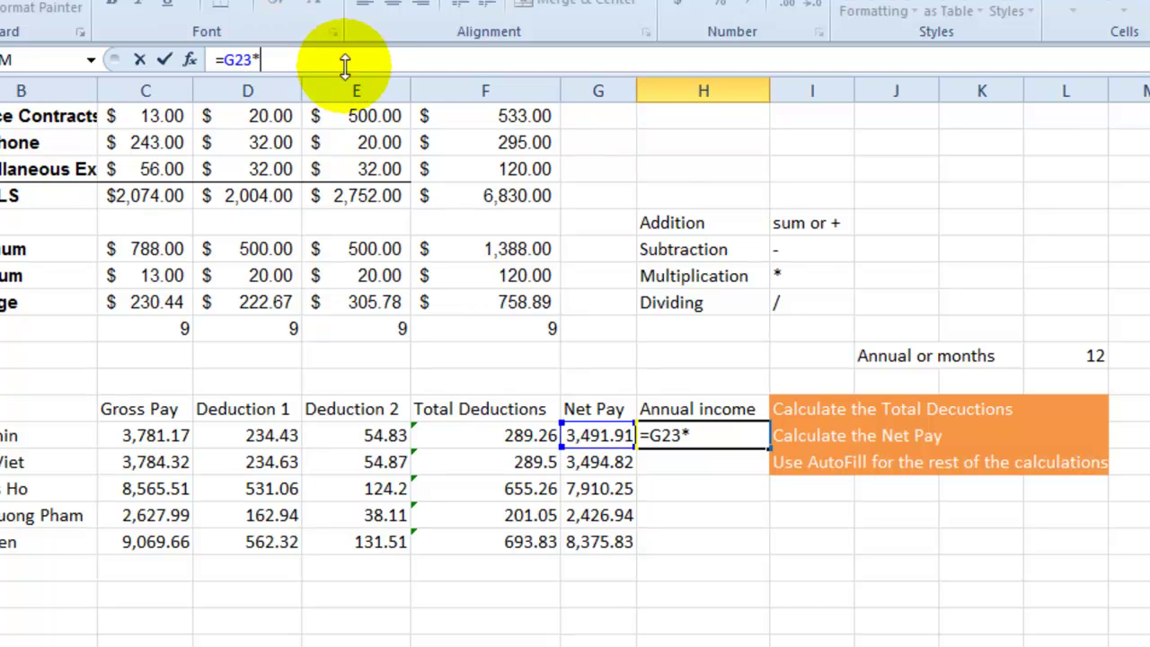
left_click(1101, 357)
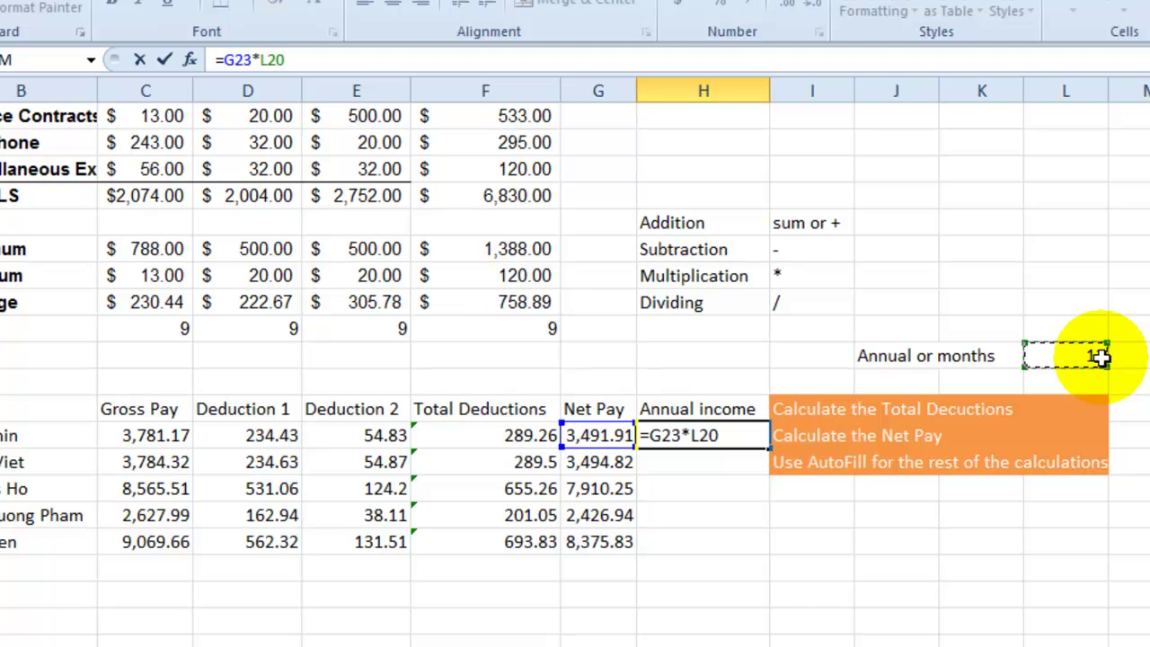
key("Return")
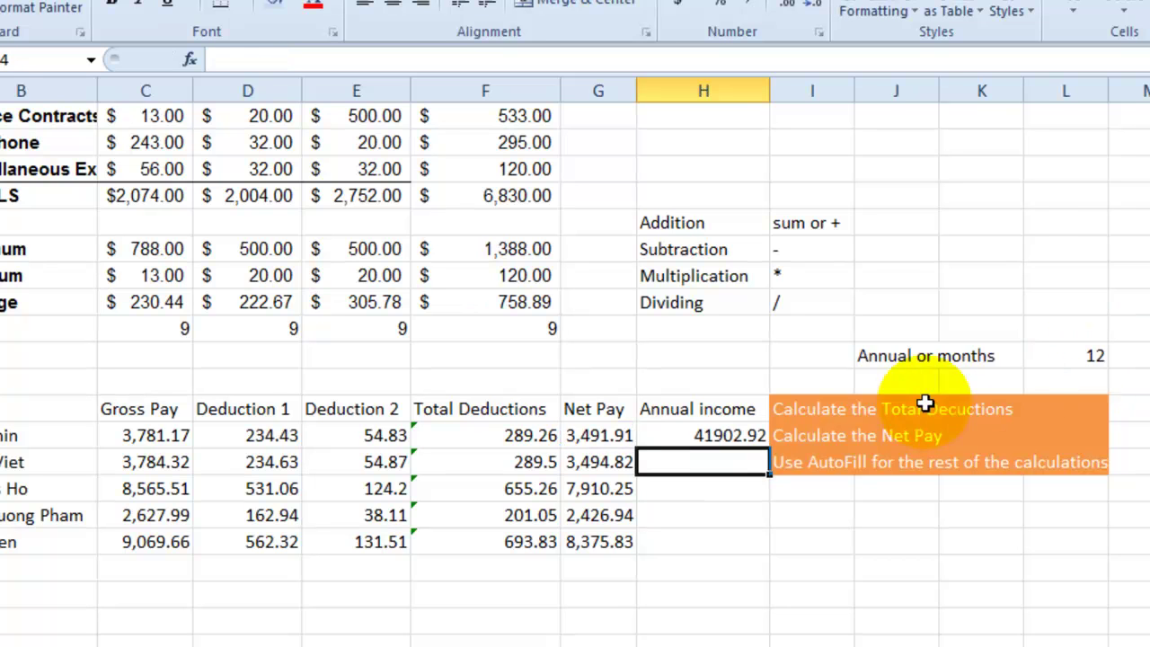
- Autofill the annual income formula with the relative L20 reference from H23 down to H27
left_click(705, 437)
left_click(707, 437)
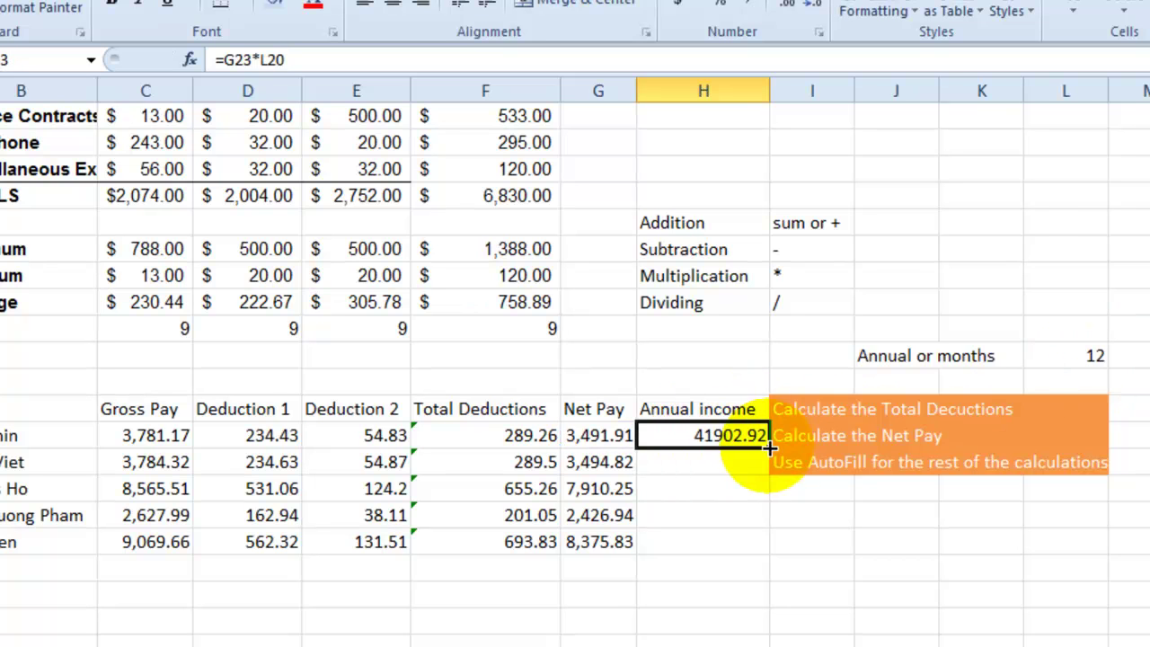
left_click_drag(768, 446, 750, 536)
- Make the L20 reference in H23 absolute as =G23*$L$20, and autofill the formula down to H27
left_click(718, 439)
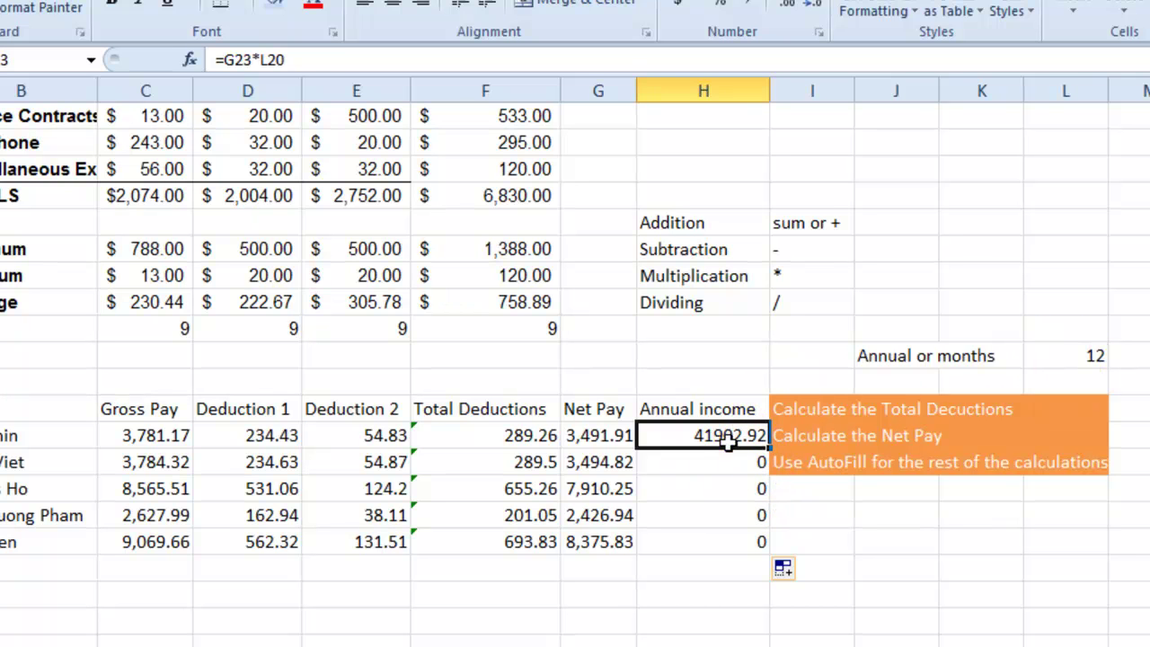
left_click(284, 61)
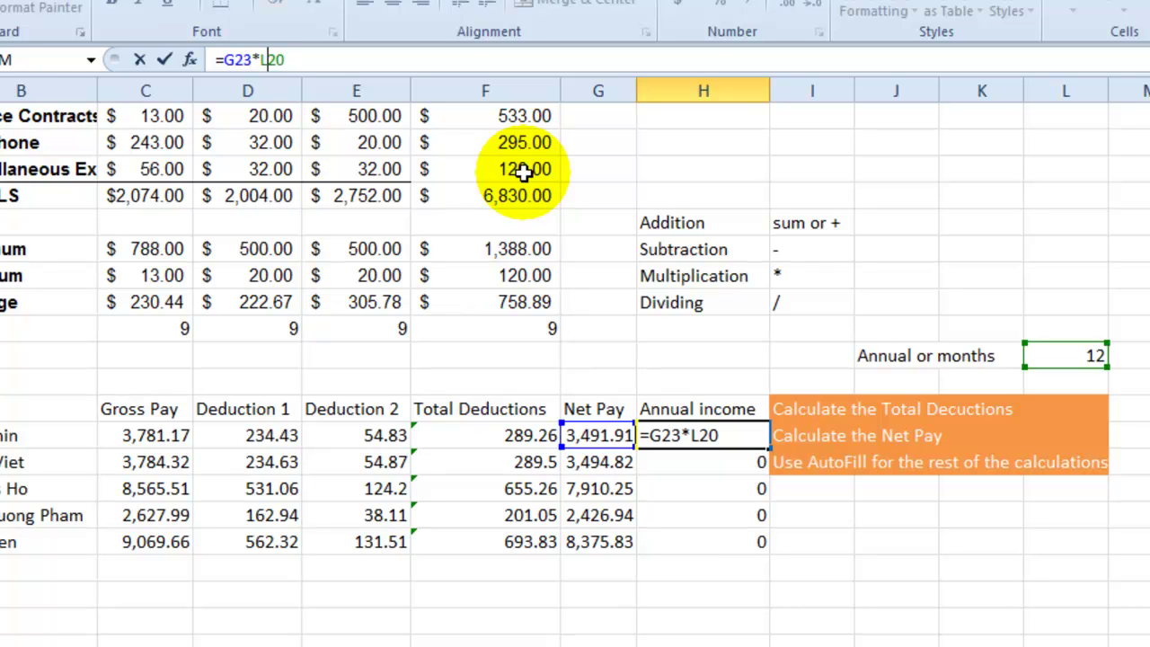
key("F4")
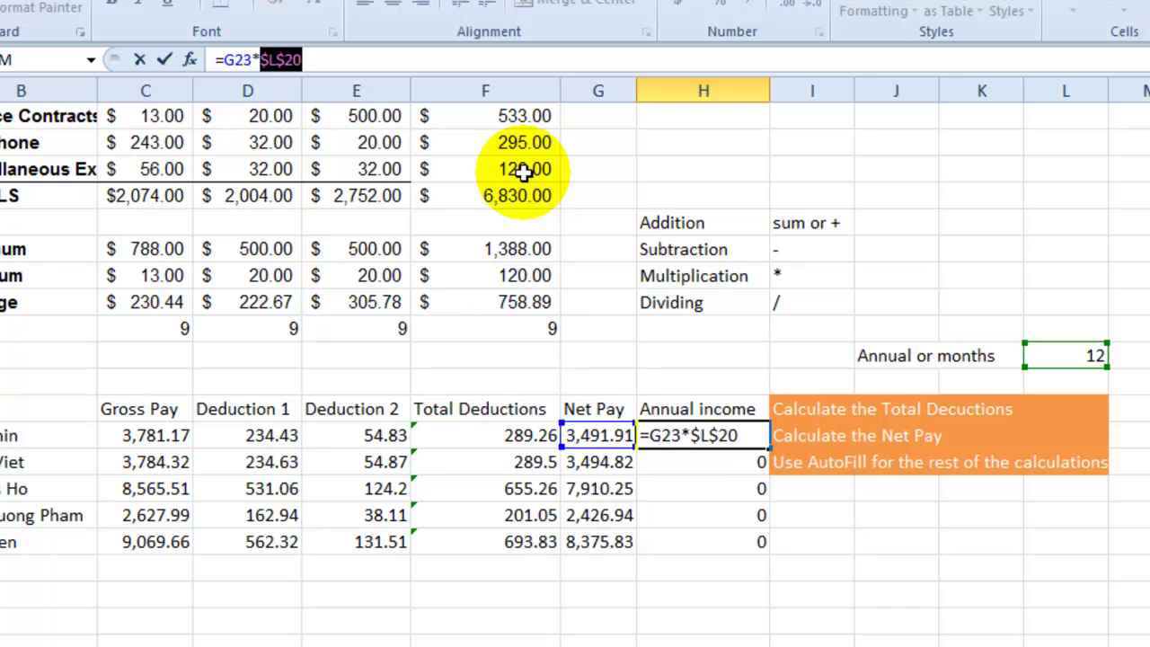
key("ctrl+Return")
double_click(769, 449)
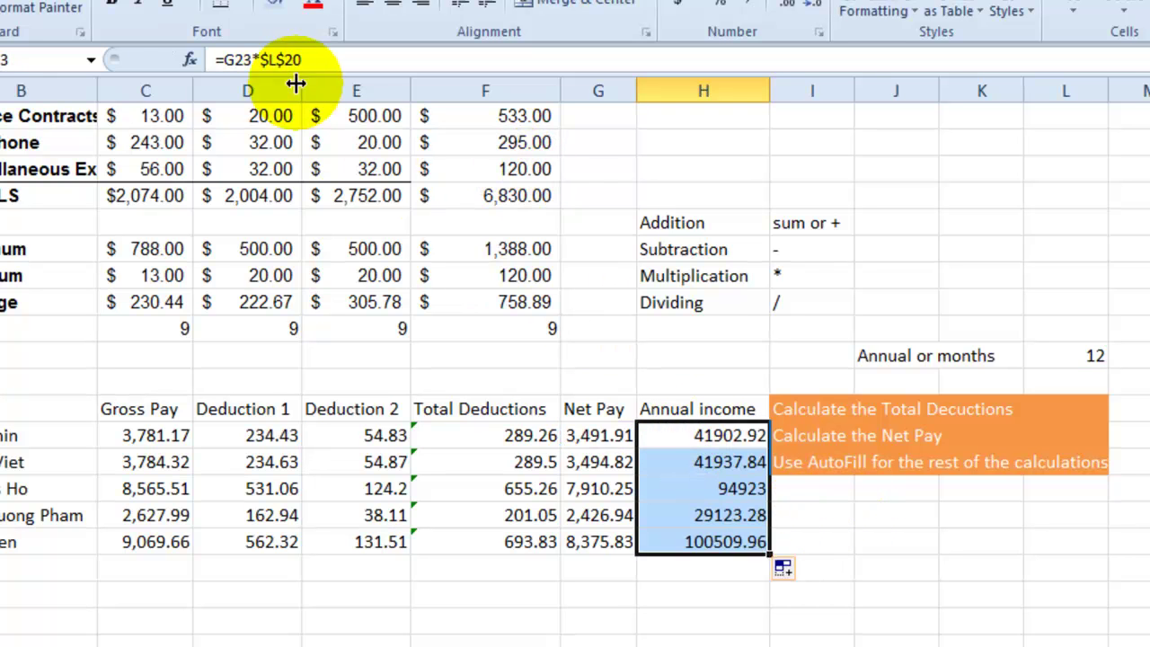
left_click(275, 60)
left_click(301, 57)
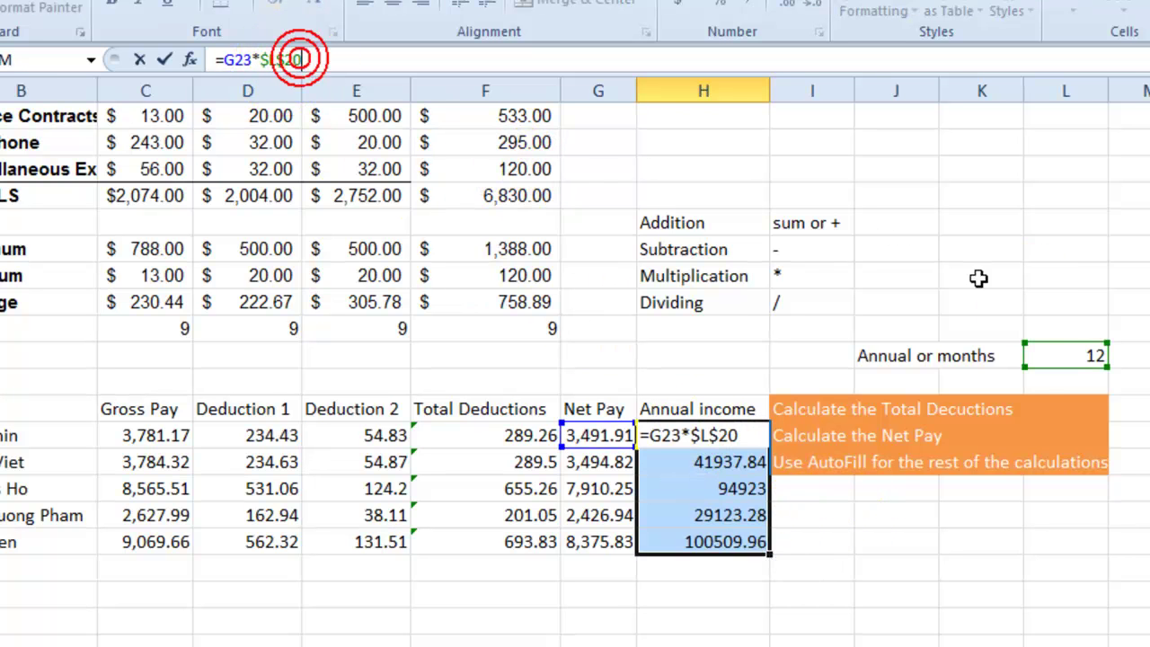
left_click(850, 543)
- Clear the autofilled annual income formulas from cells H24 to H27
left_click(754, 469)
left_click_drag(758, 481, 760, 539)
key("F2")
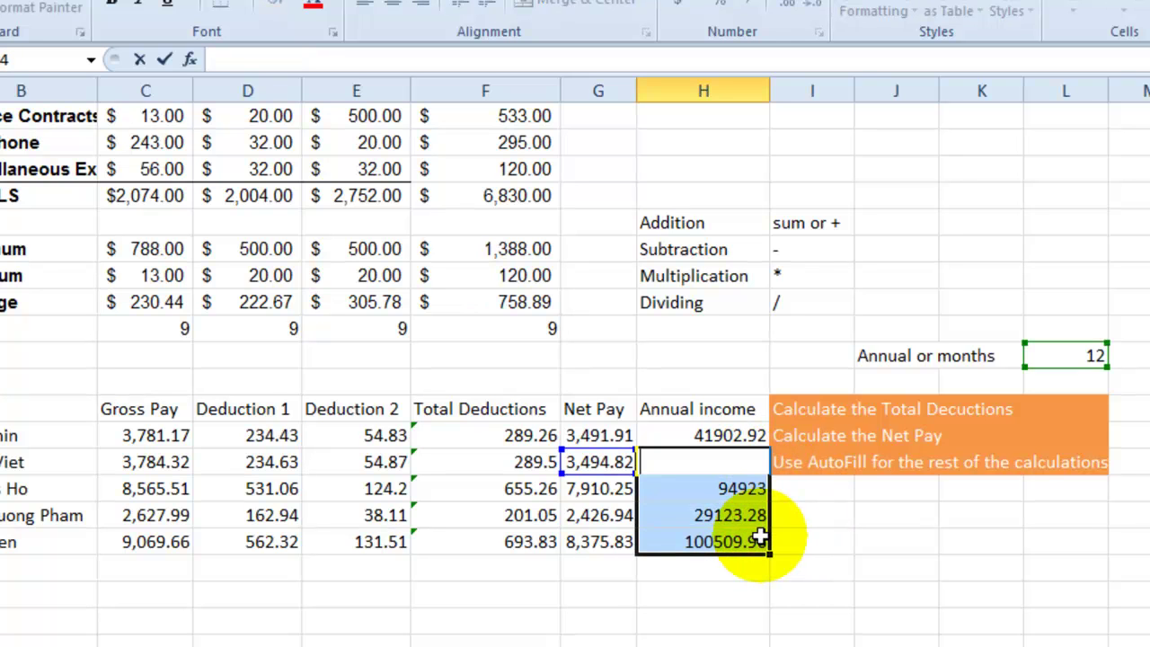
left_click(811, 542)
left_click_drag(745, 515, 753, 539)
key("Delete")
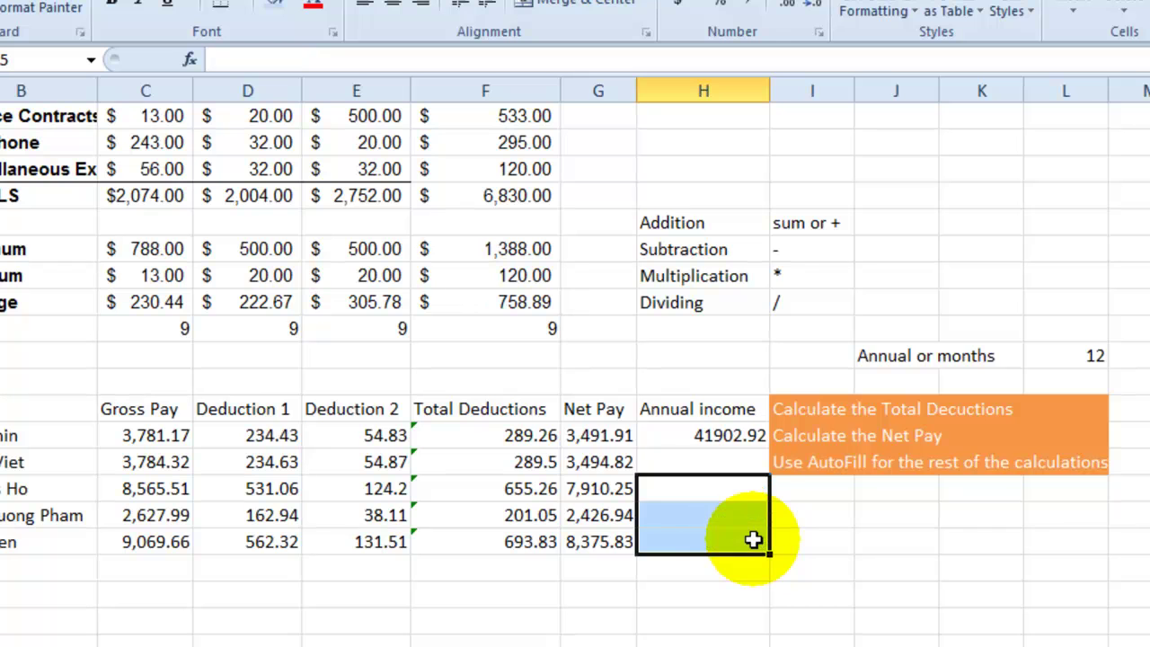
- Replace the absolute reference in H23 with the constant 12 so the formula reads =G23*12
left_click(727, 467)
left_click(735, 437)
left_click(341, 57)
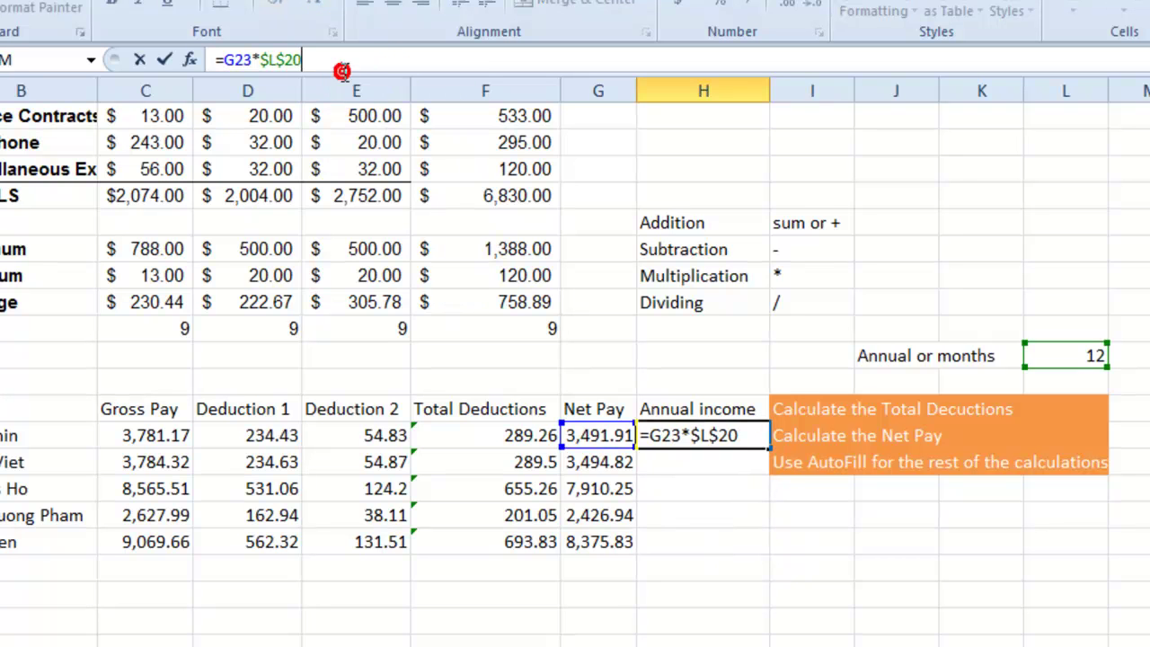
key("BackSpace")
key("BackSpace")
key("BackSpace")
key("BackSpace")
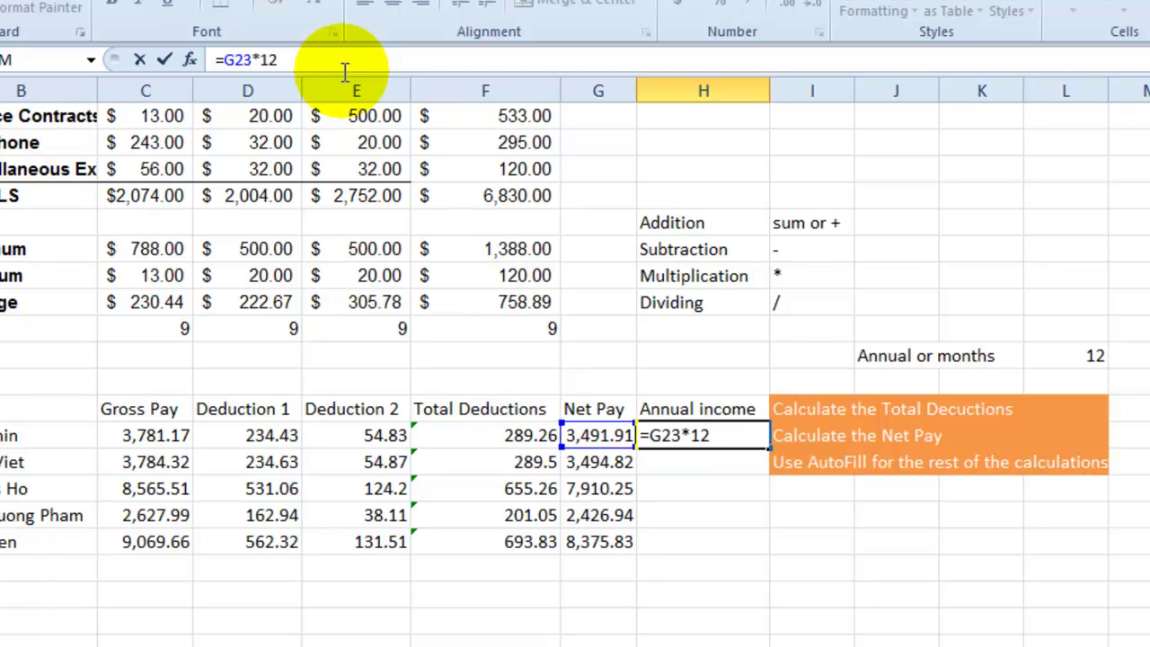
type("12")
key("shift+Return")
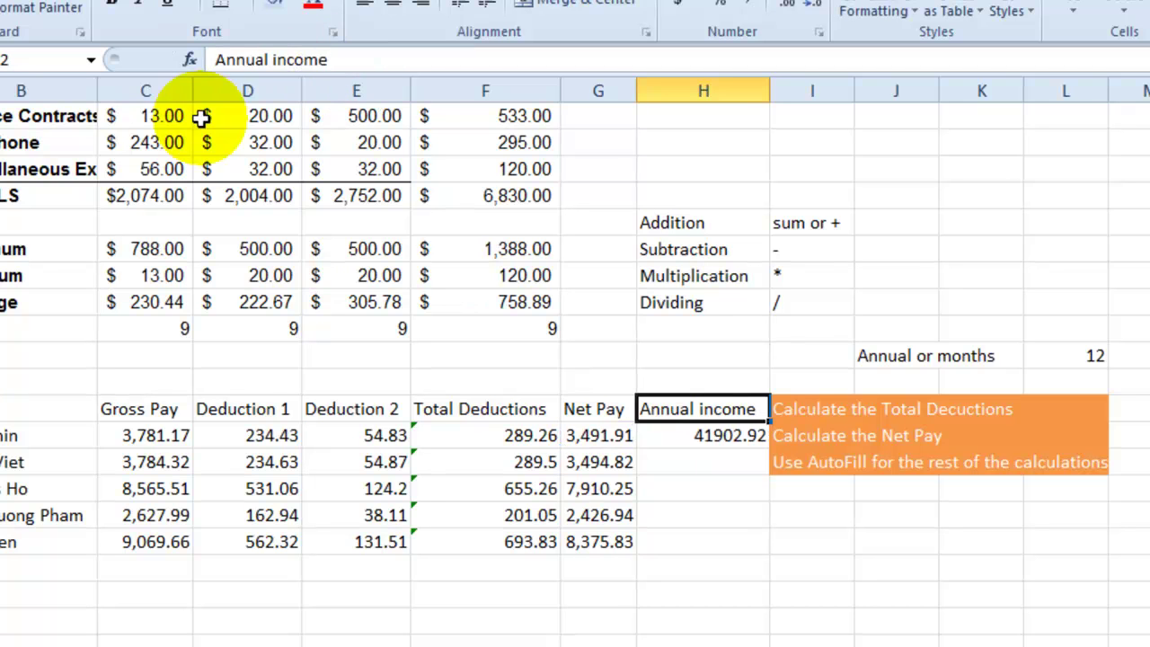
- Rename the column heading in cell H22 as "Annual Net income"
left_click(728, 436)
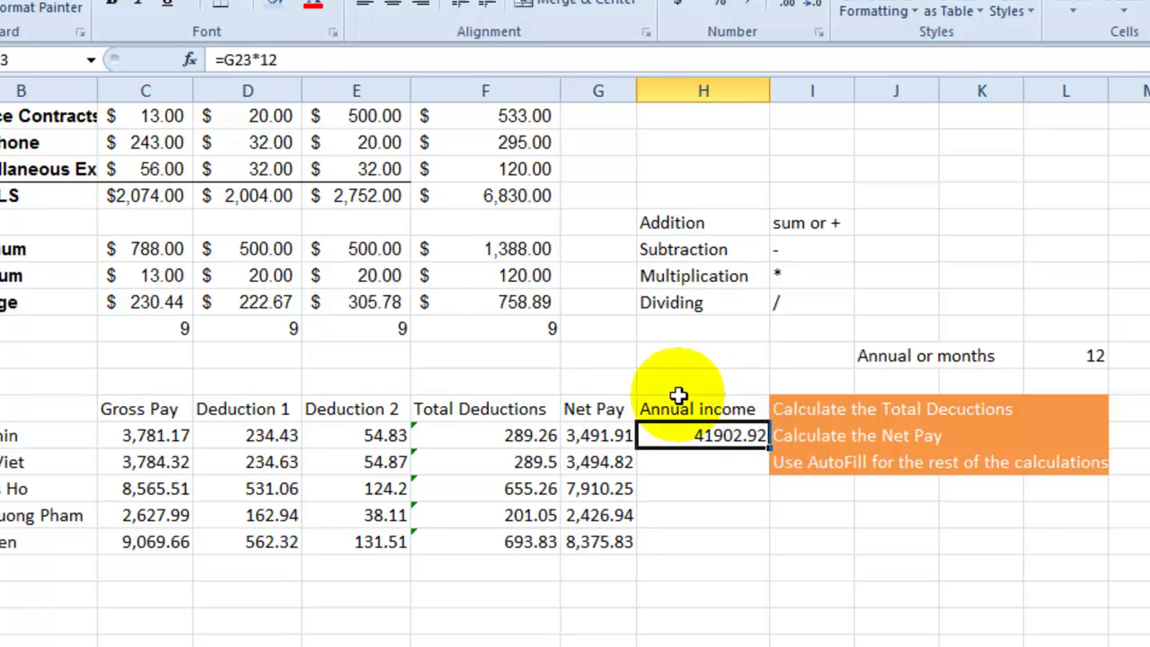
key("Up")
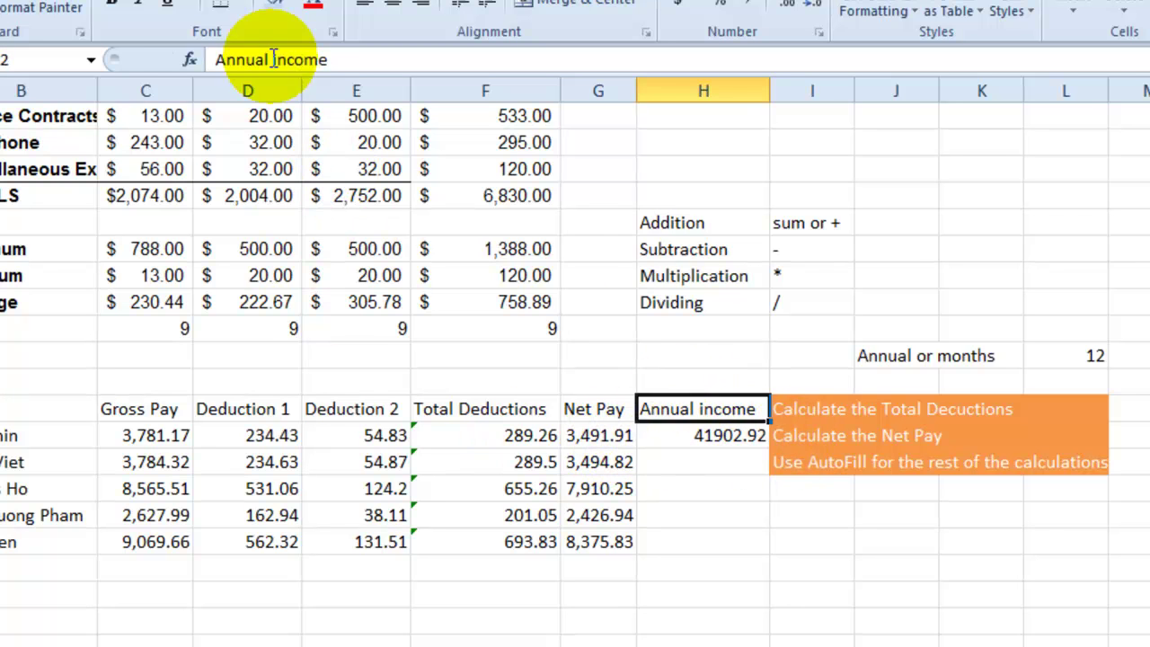
left_click(270, 59)
type("Net")
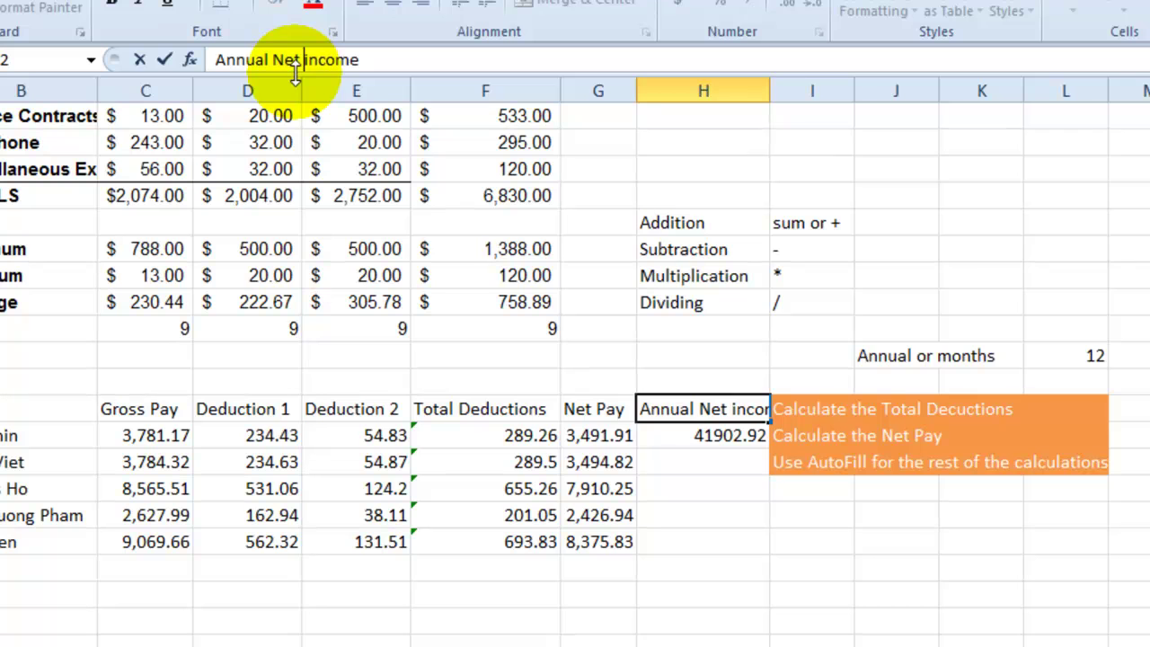
key("Return")
- Check the cell references in H23 and autofill its =G23*12 formula down to H27
key("F2")
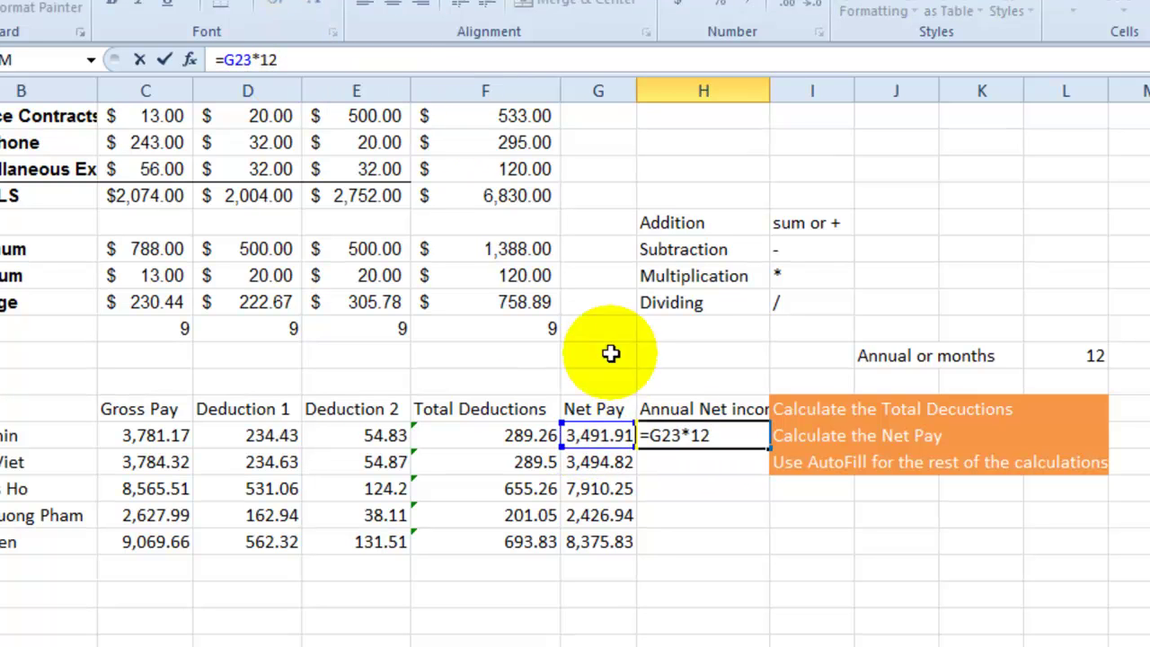
key("Return")
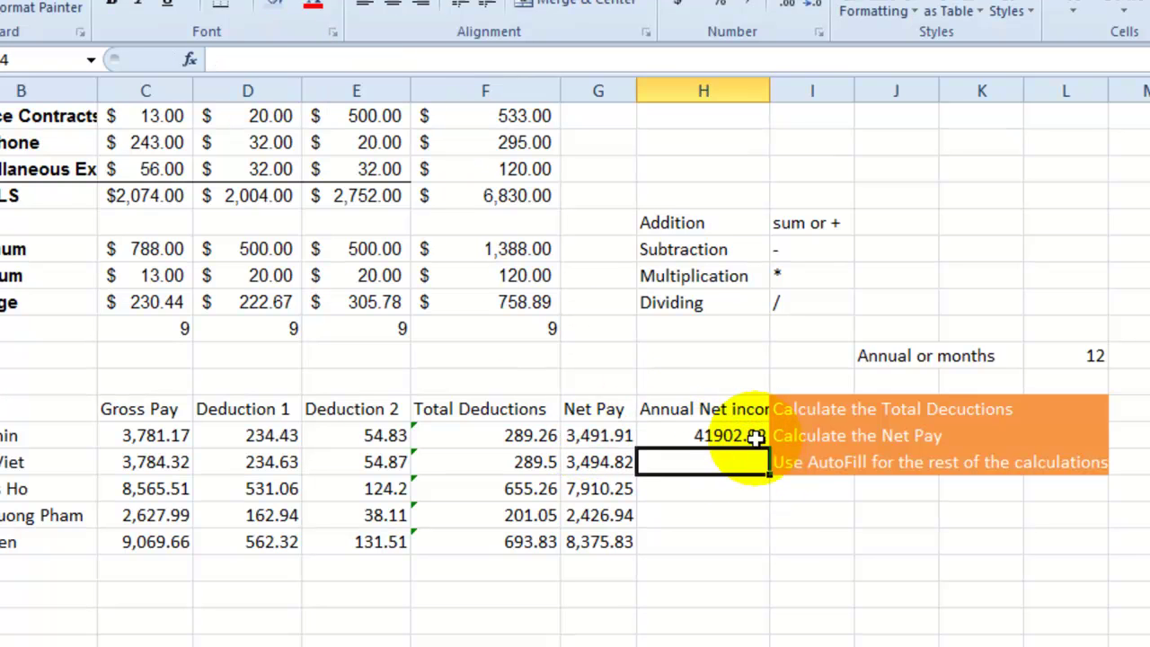
left_click(756, 437)
left_click_drag(768, 446, 769, 548)
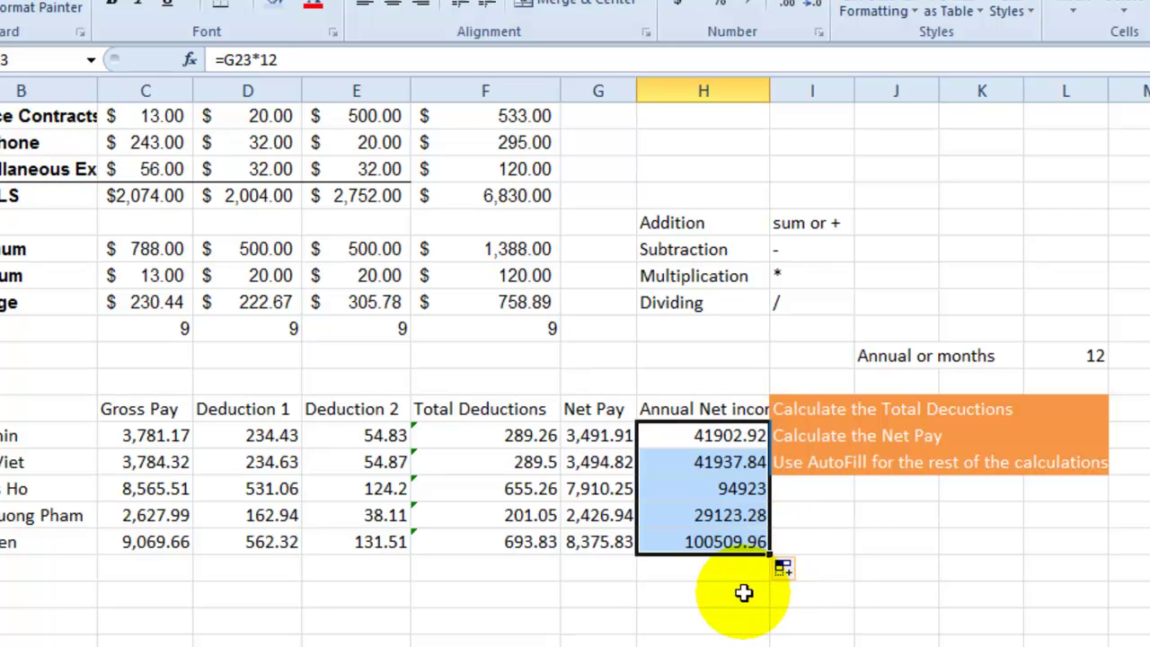
left_click(709, 569)
left_click(568, 572)
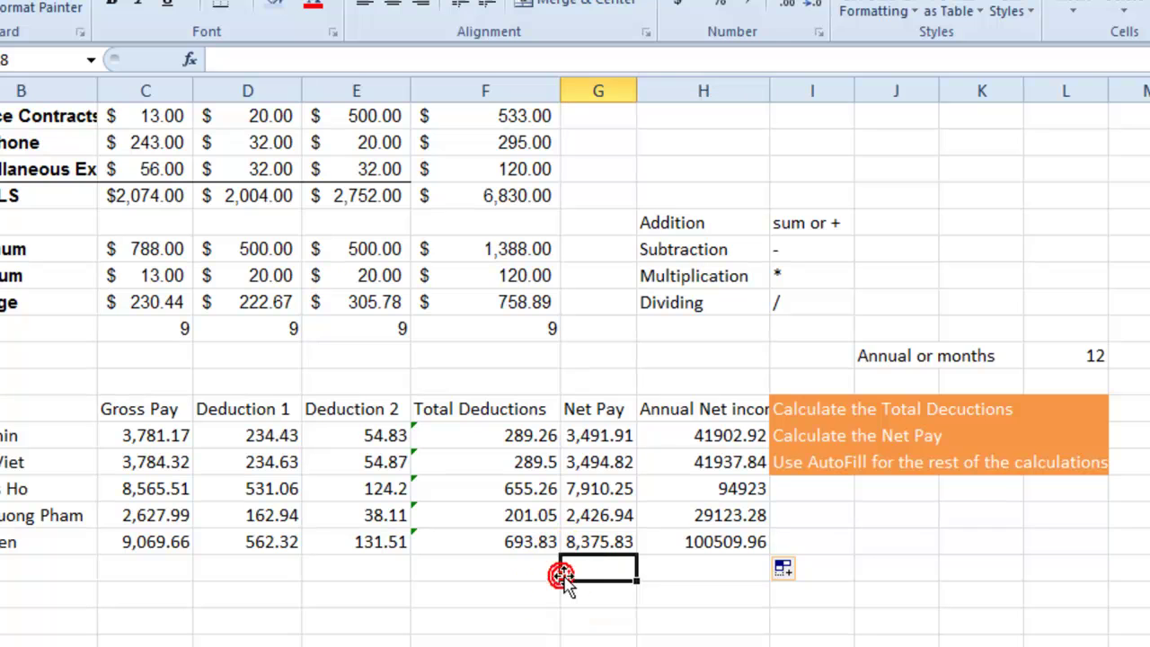
- Remove the instruction text and its orange fill from cells I22 to L24
left_click_drag(814, 409, 1063, 470)
key("Delete")
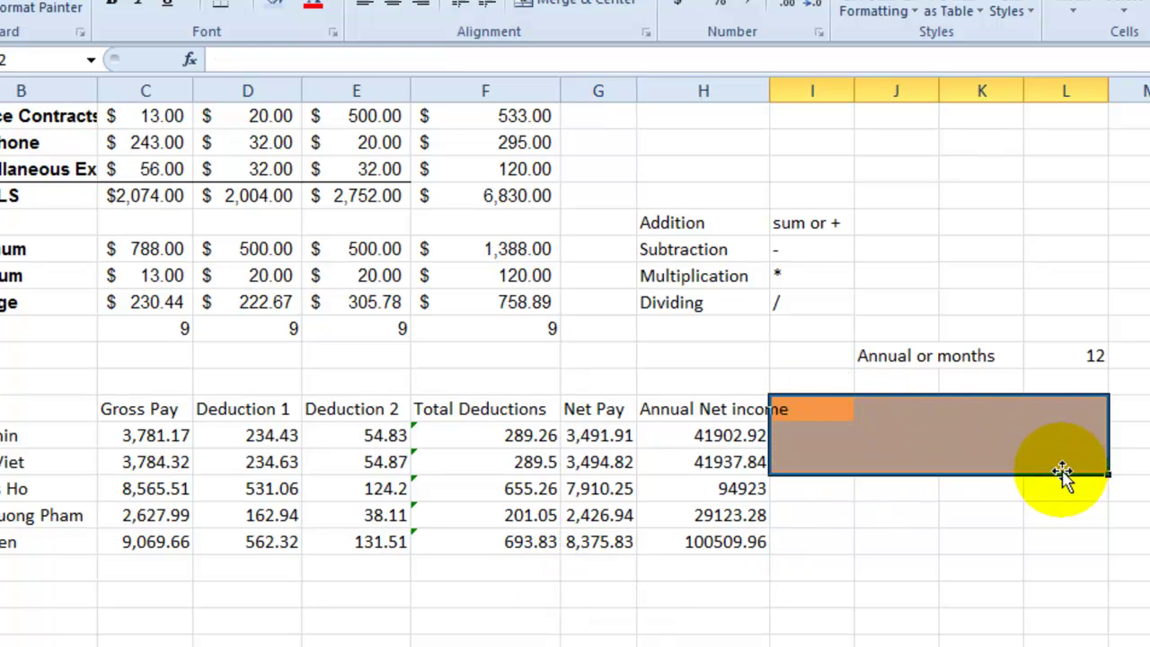
left_click(845, 508)
- Add the column heading "Pay per week" in cell I22 beside Annual Net income
left_click(840, 404)
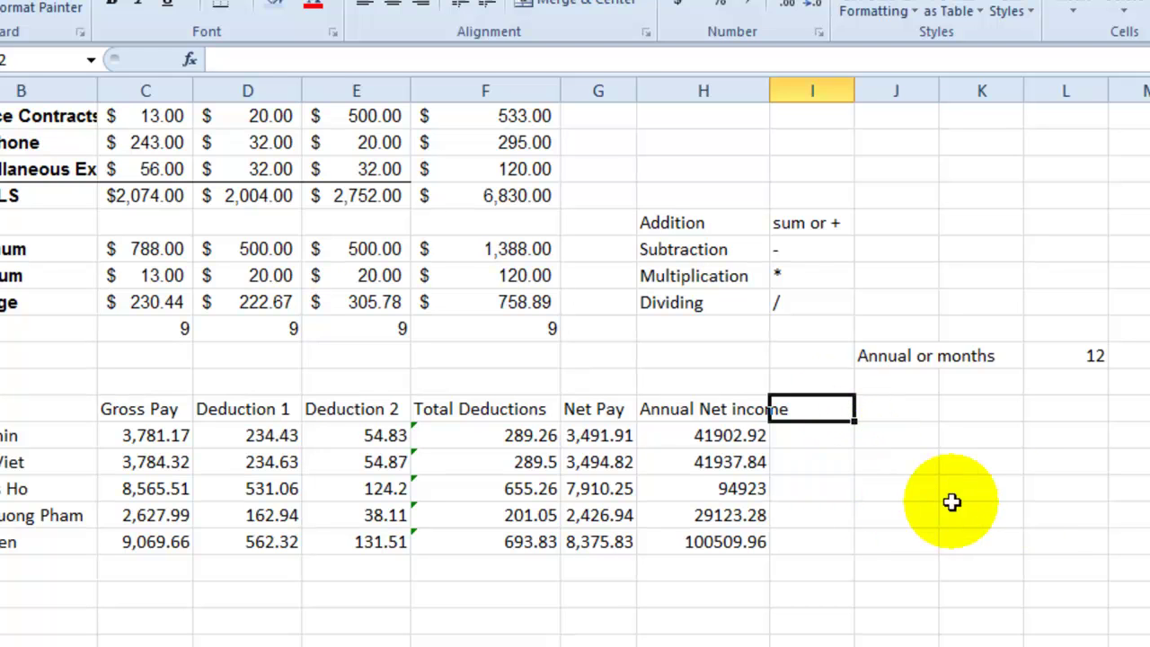
left_click(1026, 496, "shift")
type("Pay")
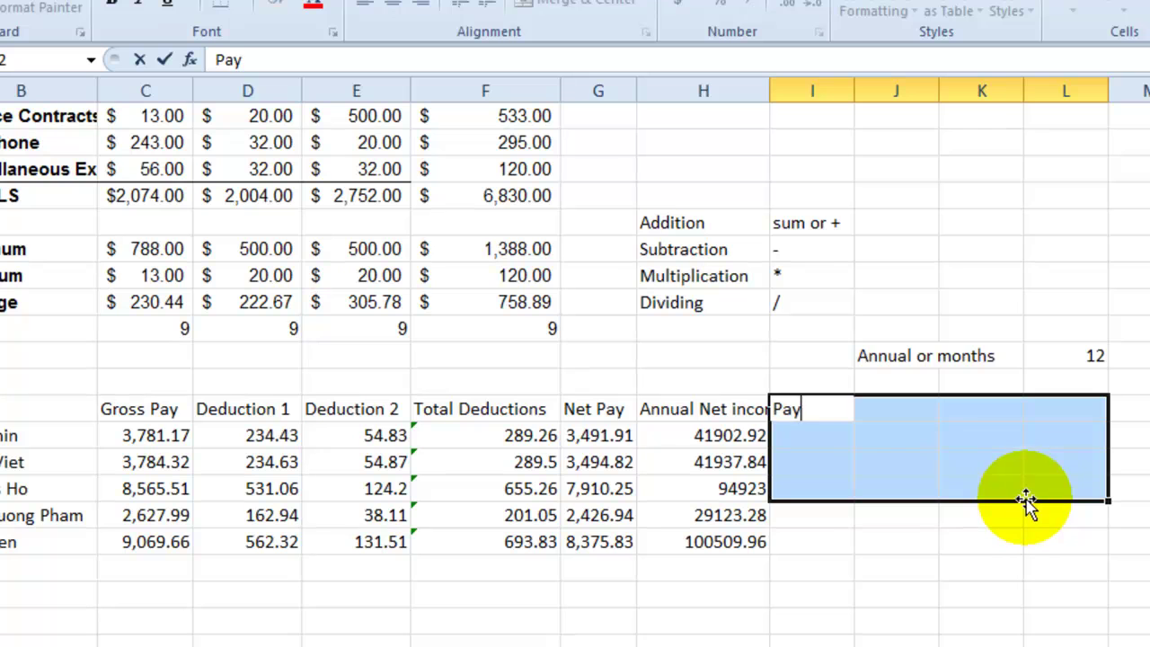
type(" per week")
key("Return")
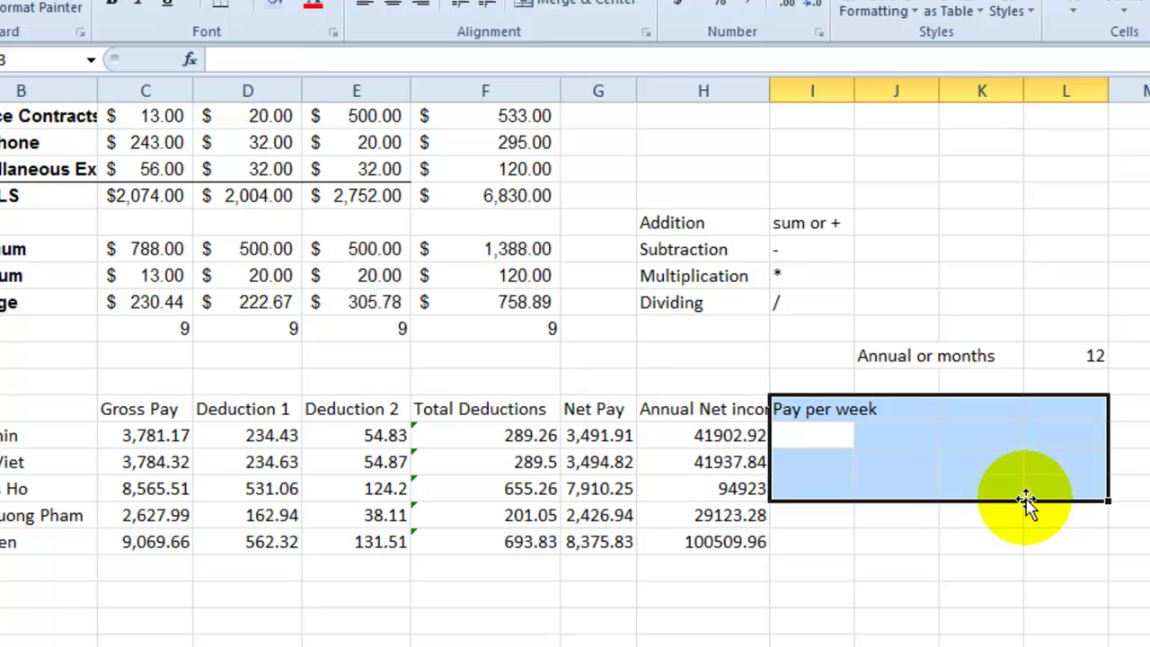
- Color the "Dividing" label in cell H18 red in the operator list
left_click(672, 302)
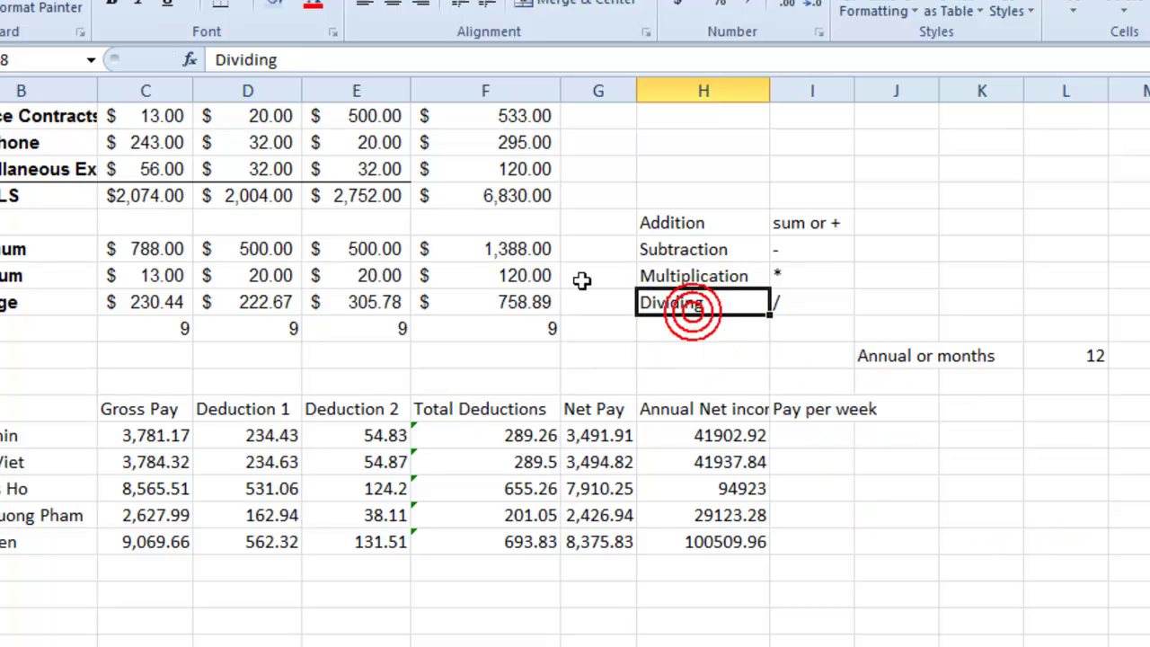
- Enter the formula =H23/52 in cell I23 to calculate the first employee's weekly pay
left_click(811, 434)
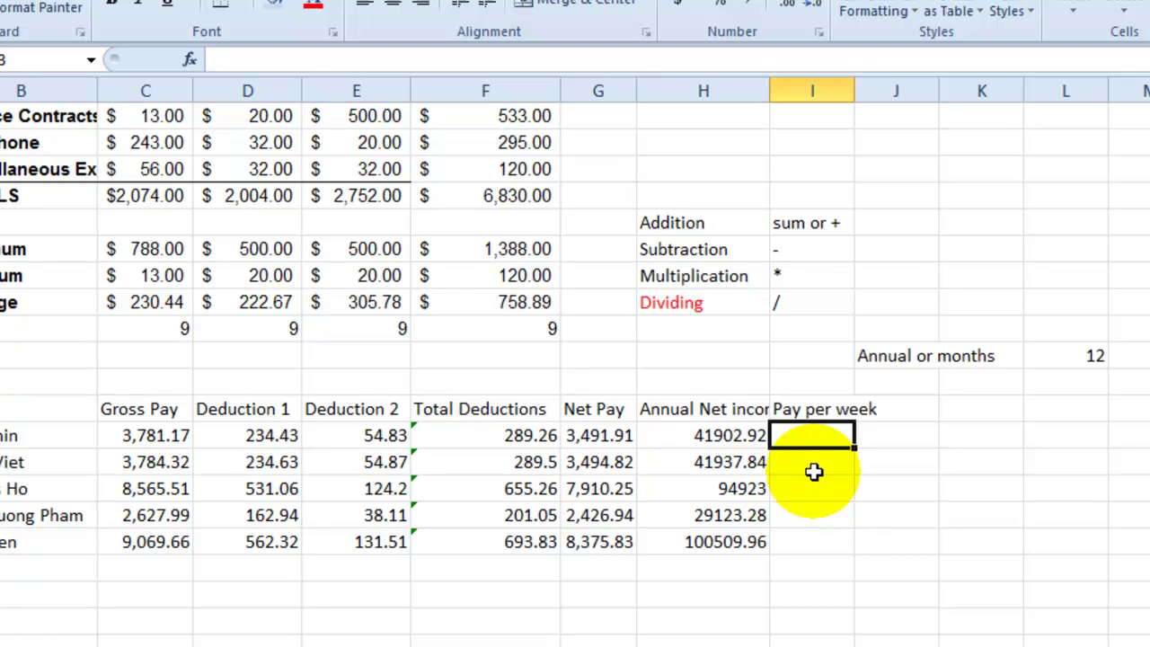
type("=")
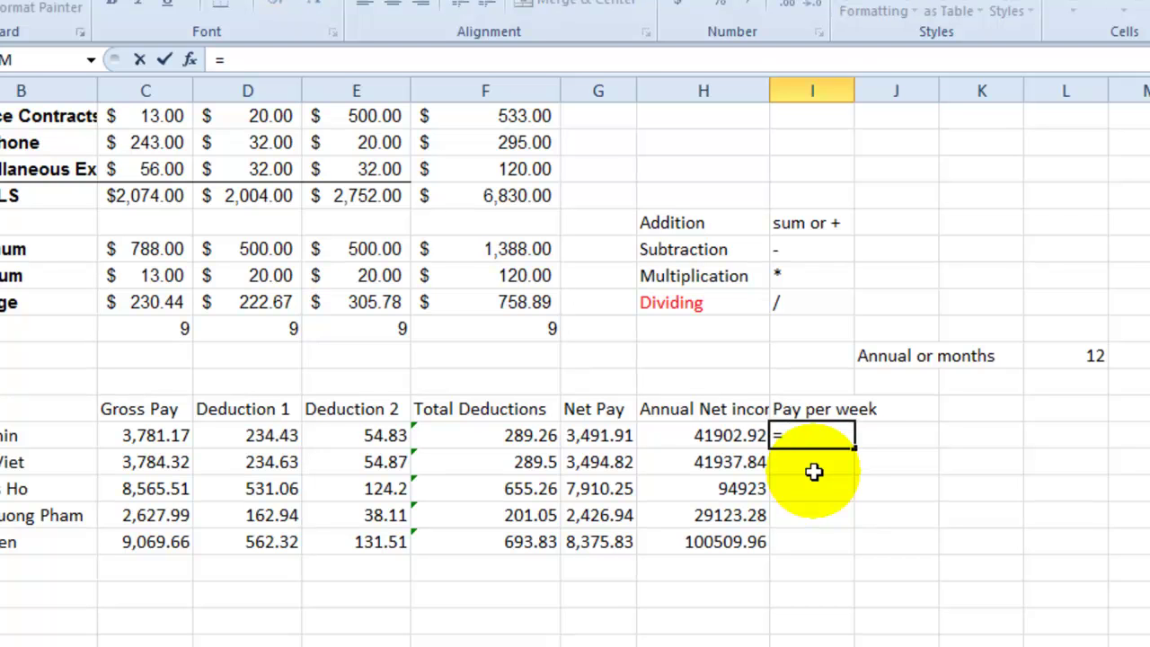
left_click(710, 435)
type("/")
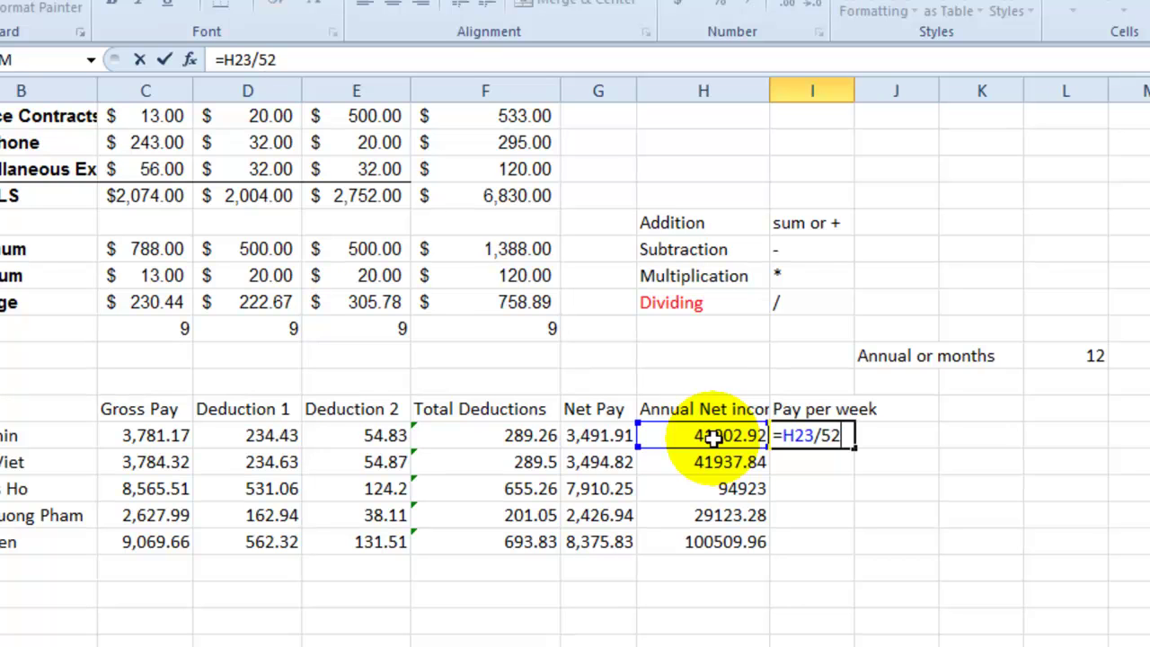
type("52")
key("Return")
left_click(821, 444)
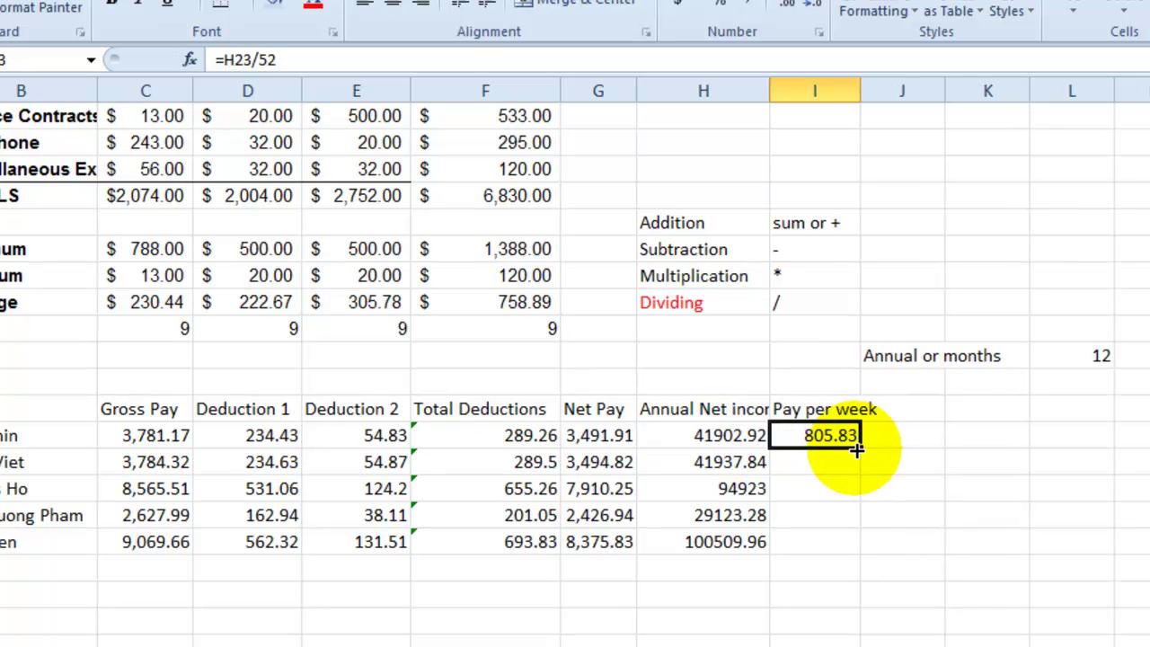
- Fill the weekly pay formula from I23 down through I27 for the remaining employees and select the last result
key("ctrl+c")
left_click_drag(859, 448, 851, 550)
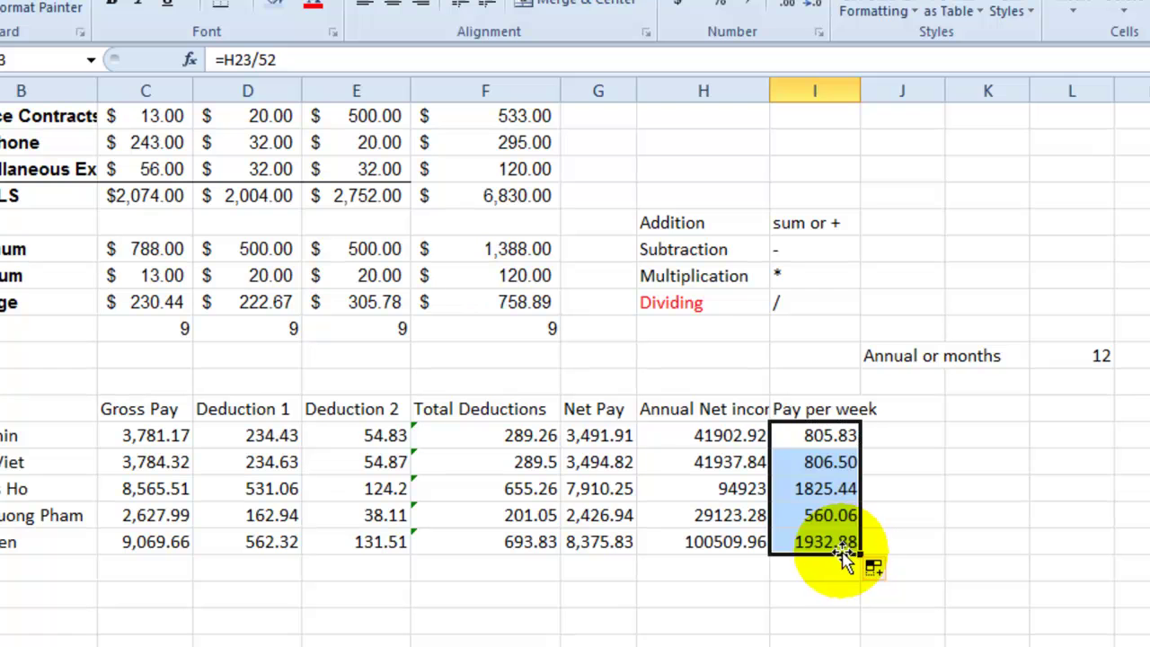
left_click(804, 550)
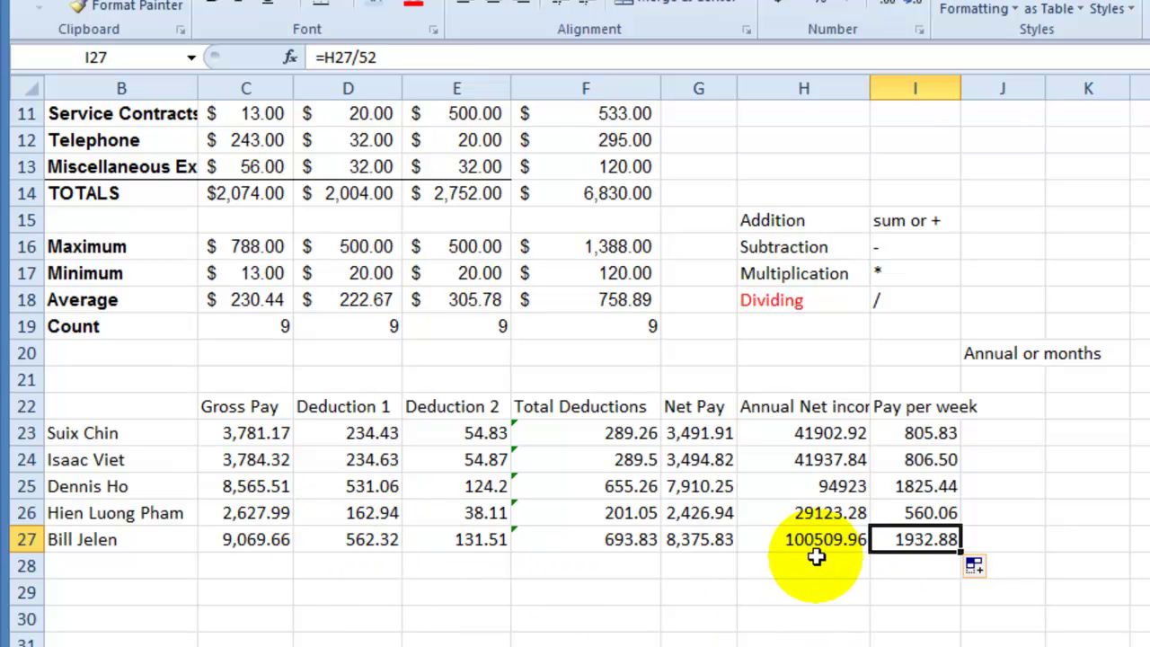
left_click(904, 592)
key("Up")
key("Up")
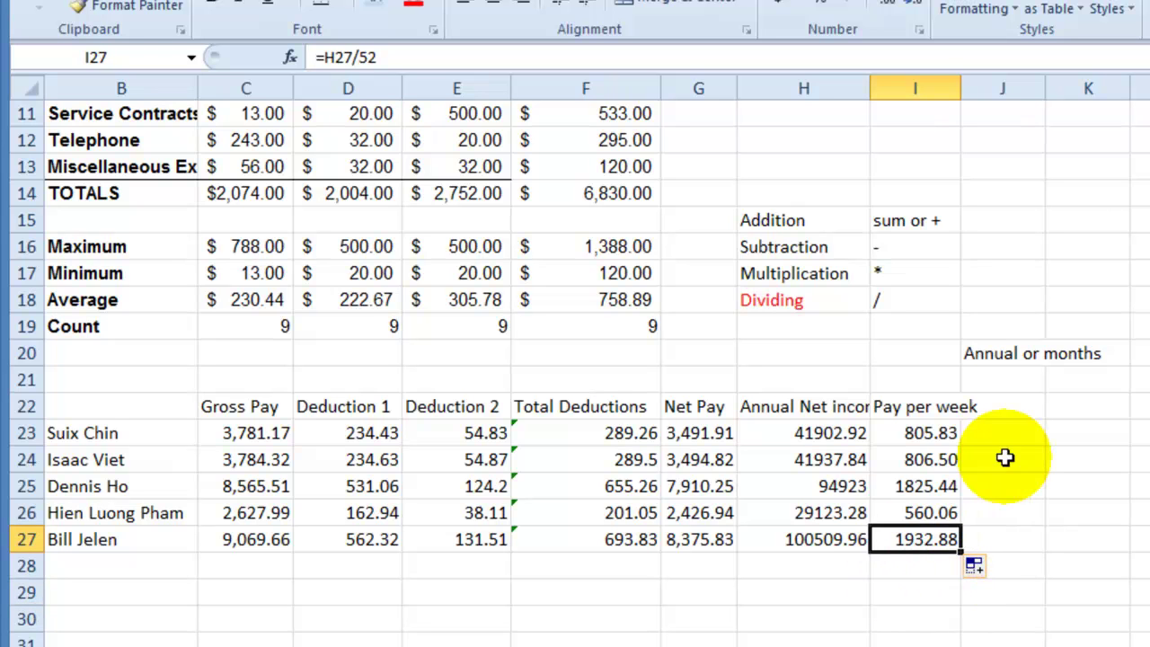
- Review the formulas for weekly pay, annual net income and net pay in row 23, plus the Maximum formula in C16
left_click(1021, 433)
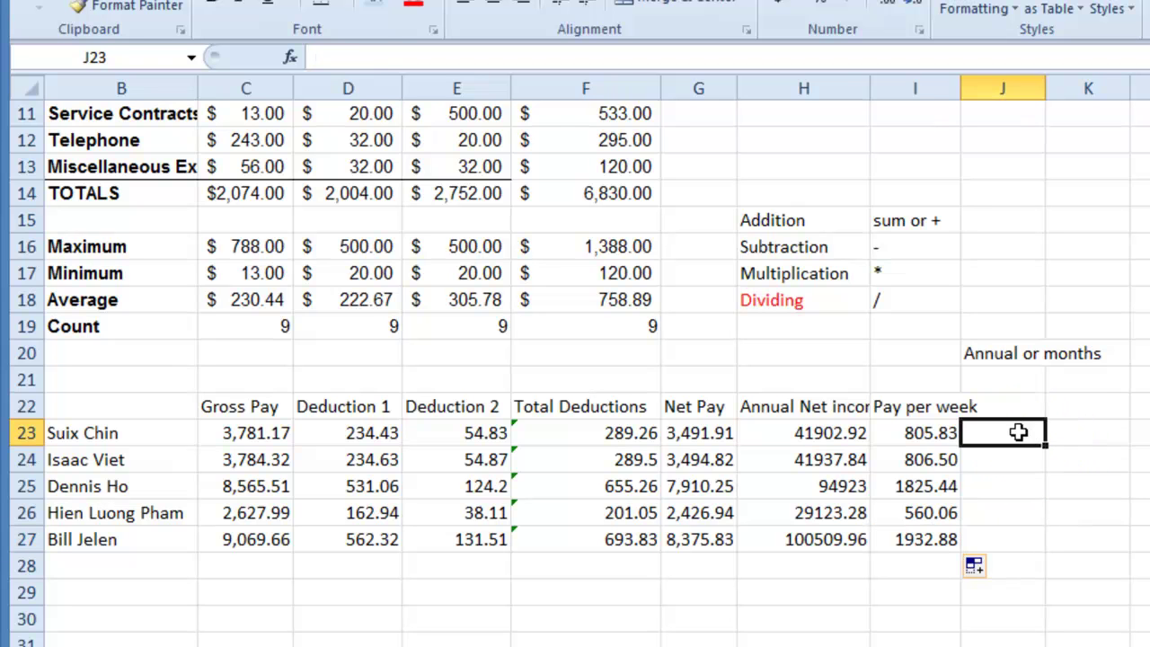
left_click(937, 434)
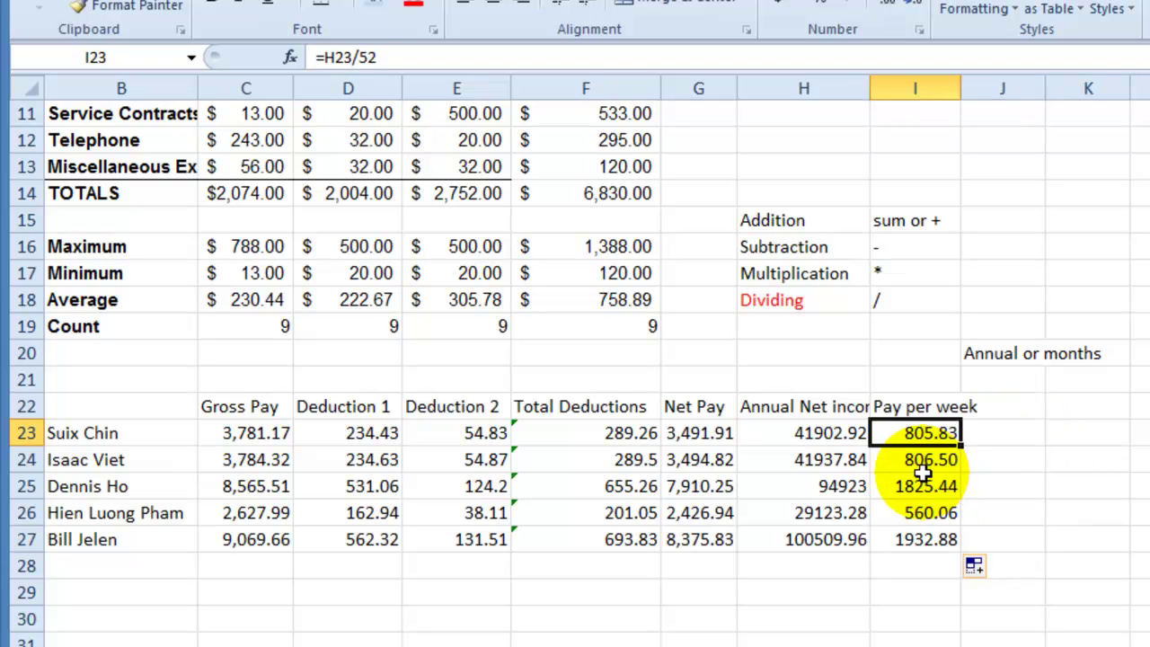
left_click(812, 433)
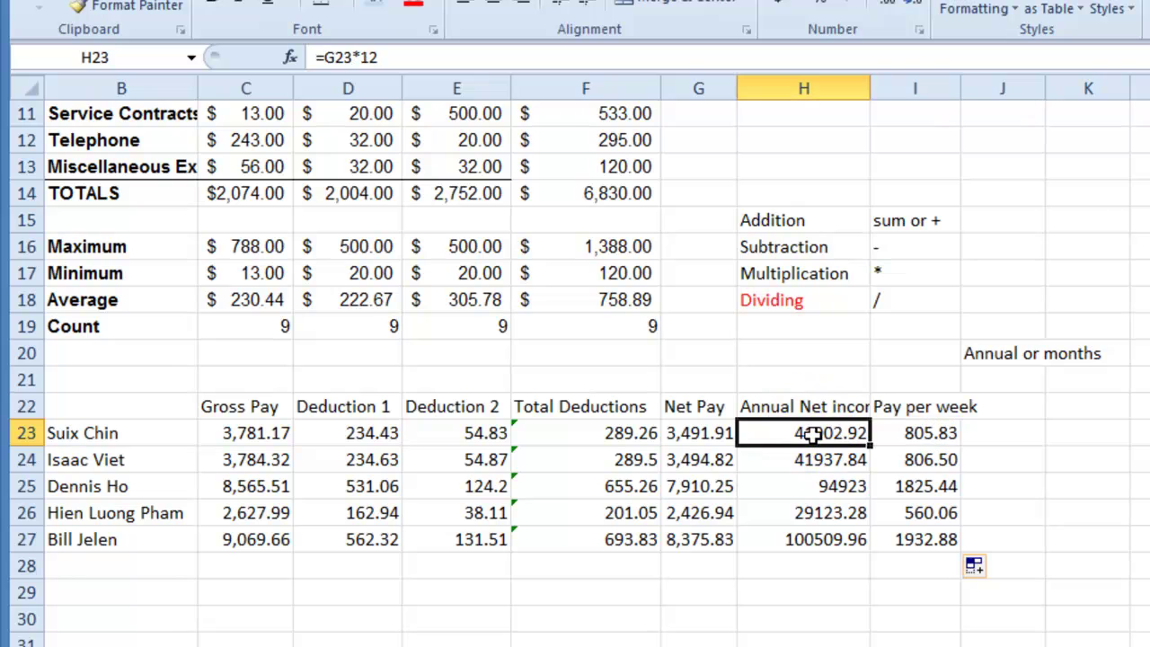
left_click(939, 432)
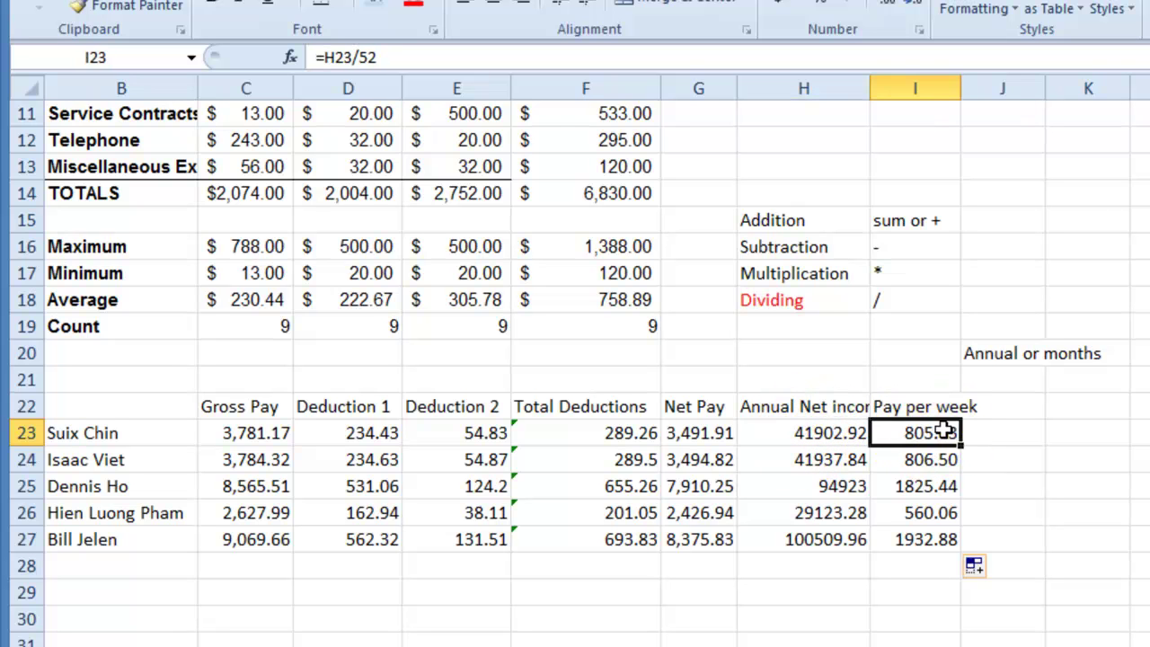
left_click(699, 433)
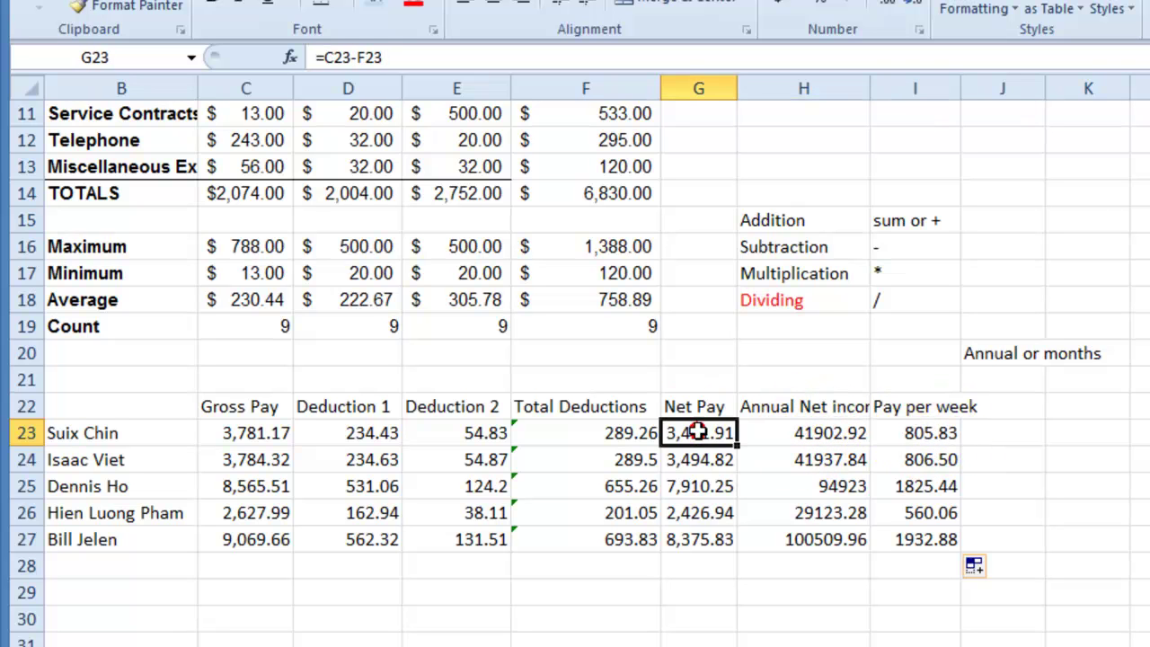
left_click(328, 57)
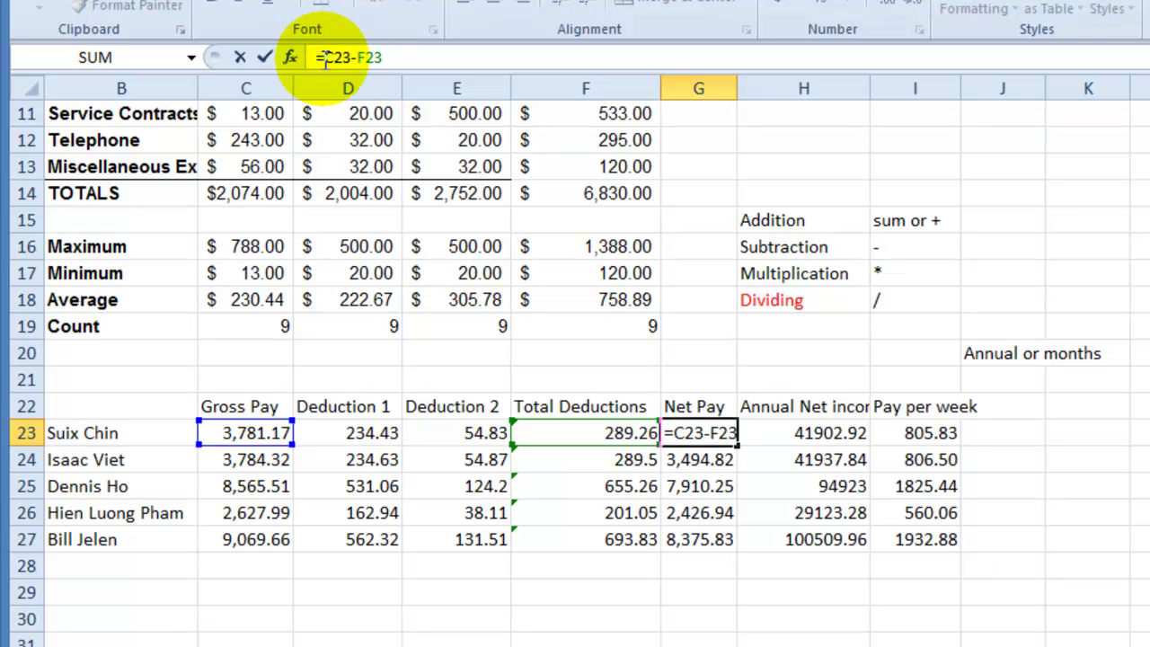
left_click(256, 299)
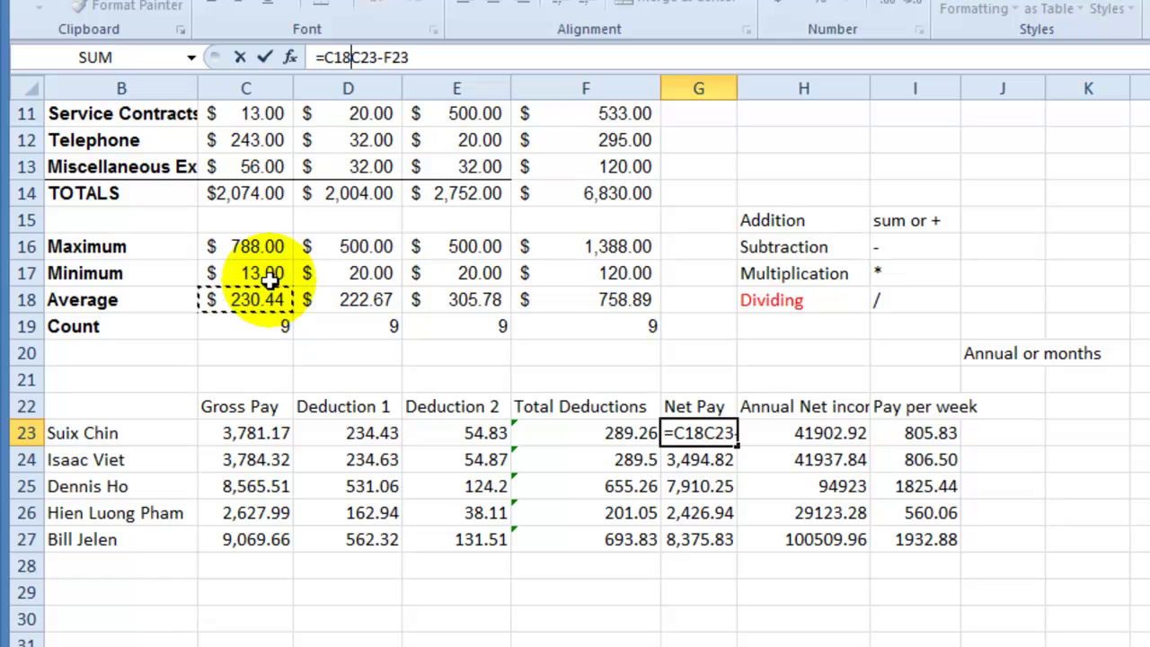
key("Escape")
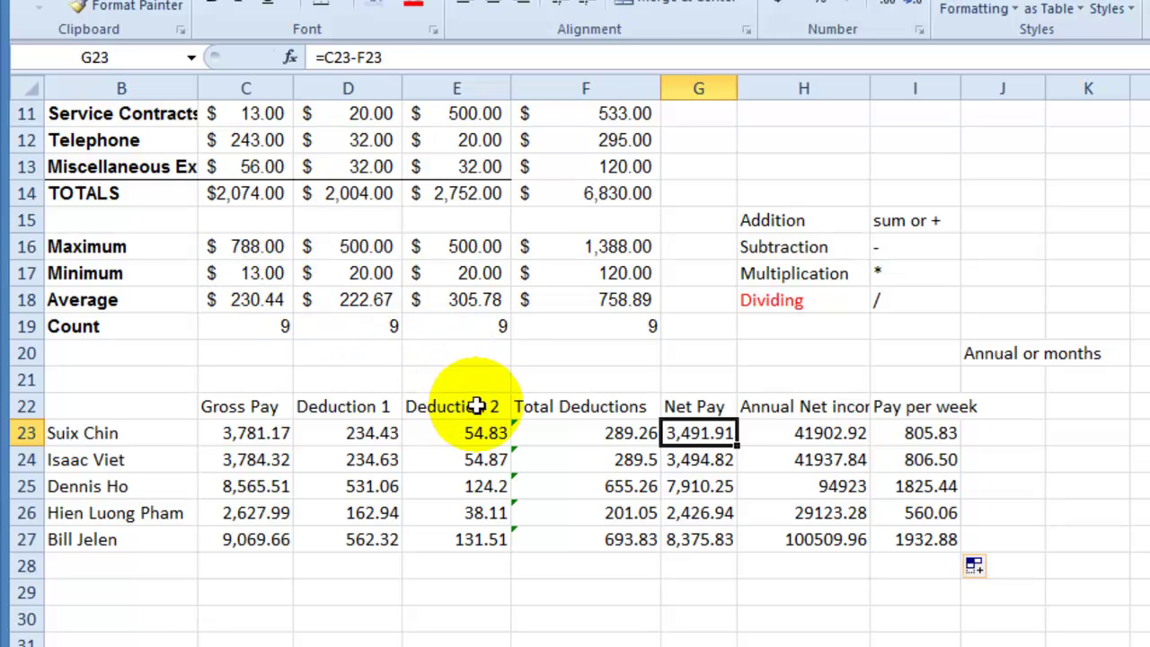
left_click(242, 251)
left_click(362, 57)
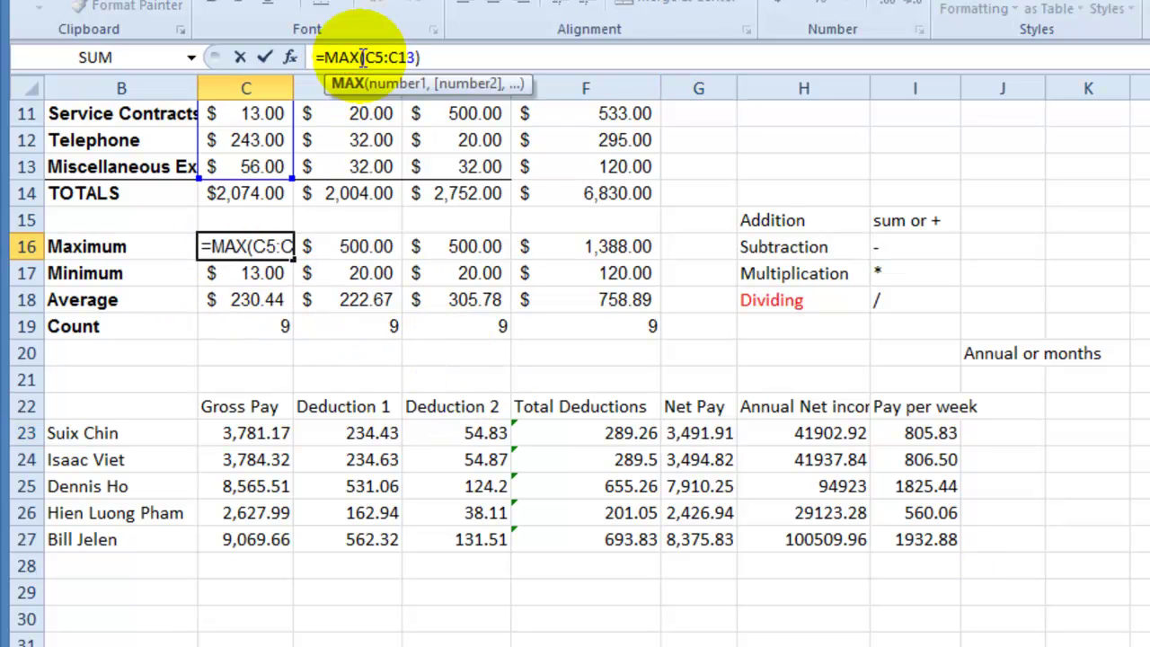
double_click(356, 58)
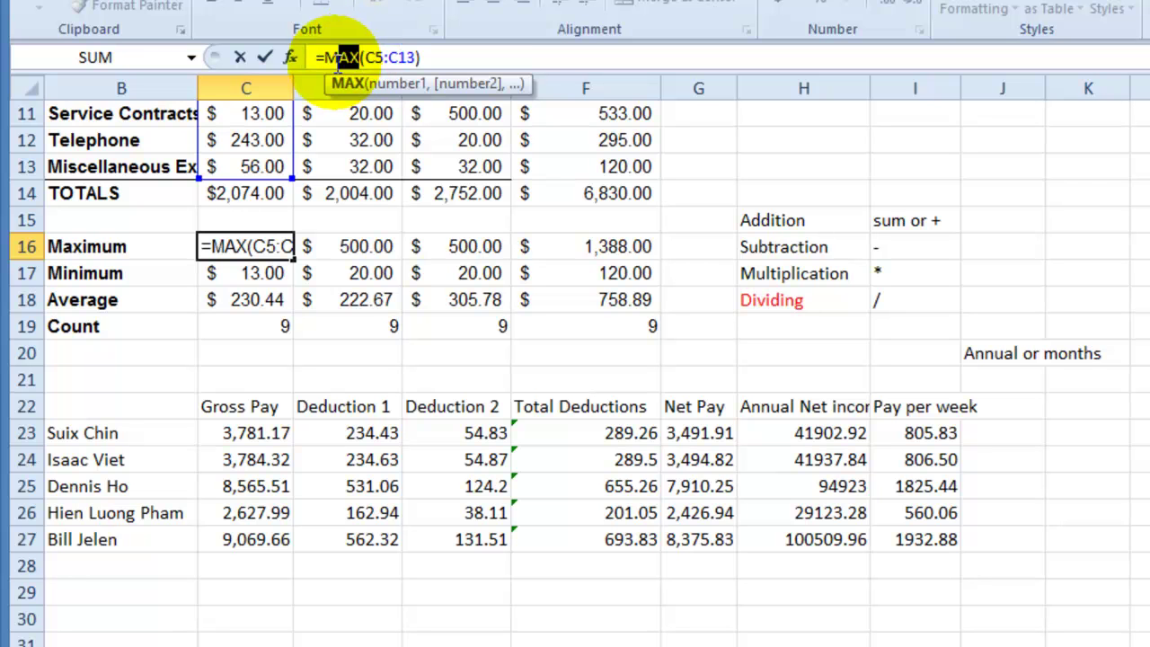
key("Escape")
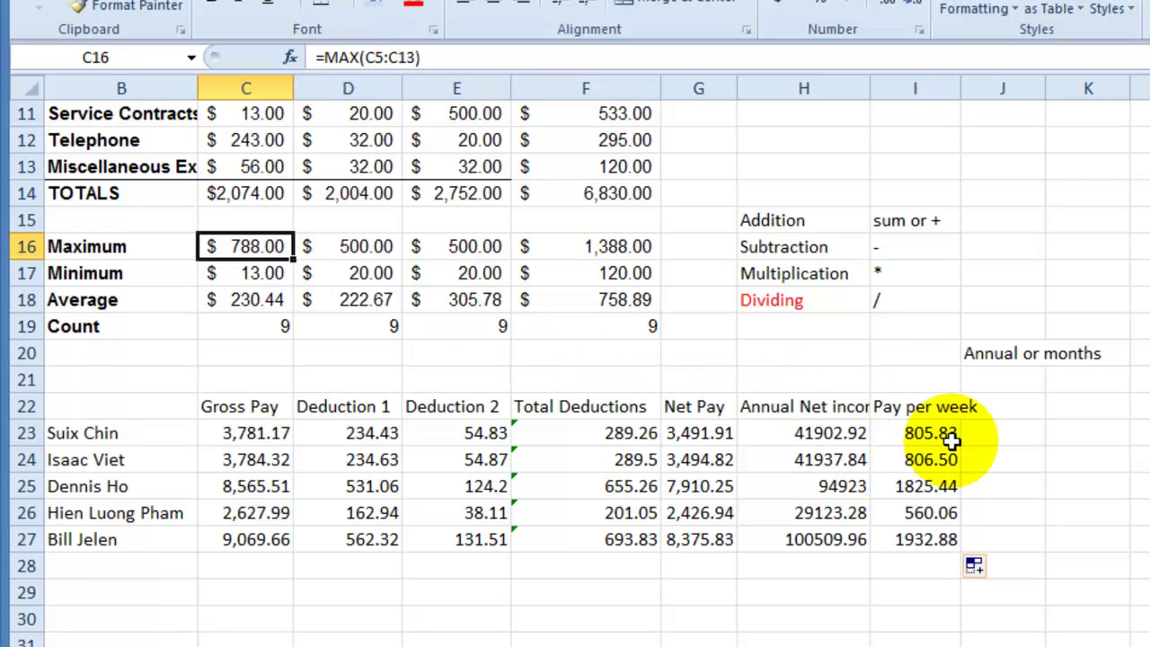
- Review the subtraction, multiplication and division entries in the operator list alongside the annual net income formula in H23
left_click(833, 433)
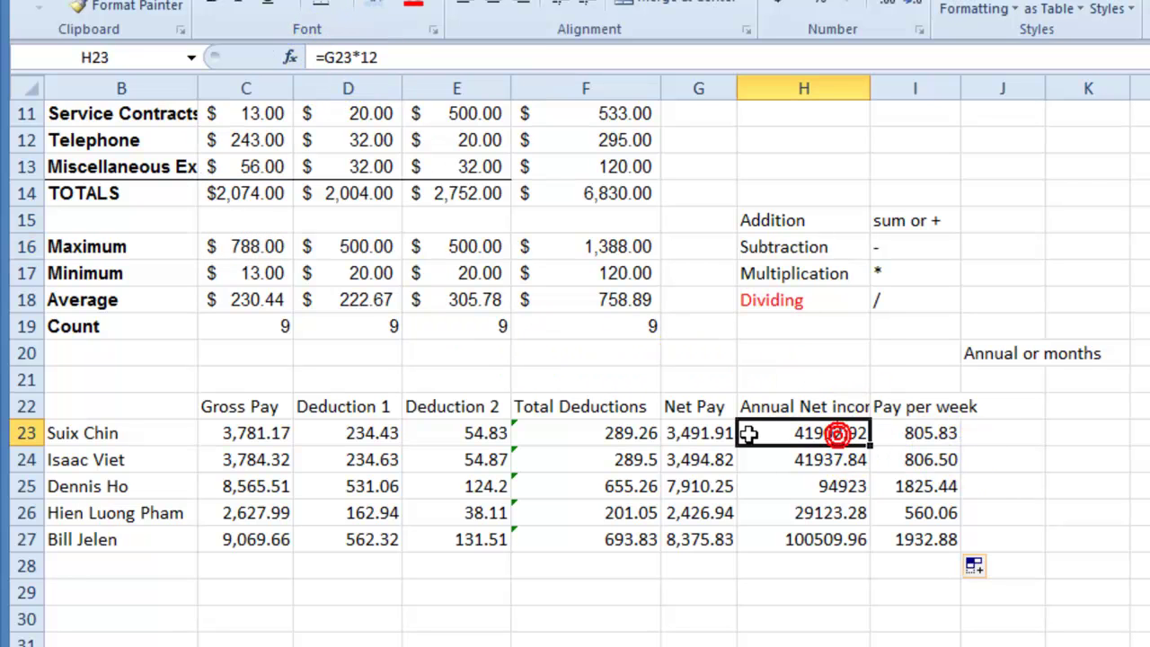
left_click(786, 248)
left_click(793, 273)
left_click(775, 300)
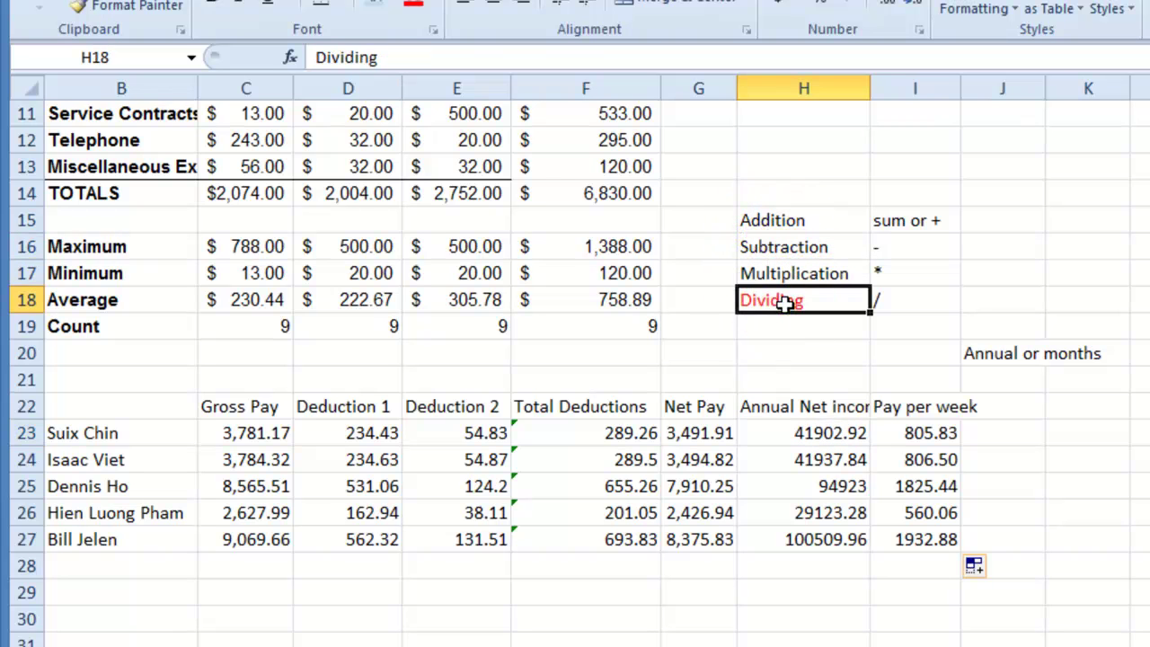
left_click(822, 433)
left_click(894, 247)
left_click(899, 248)
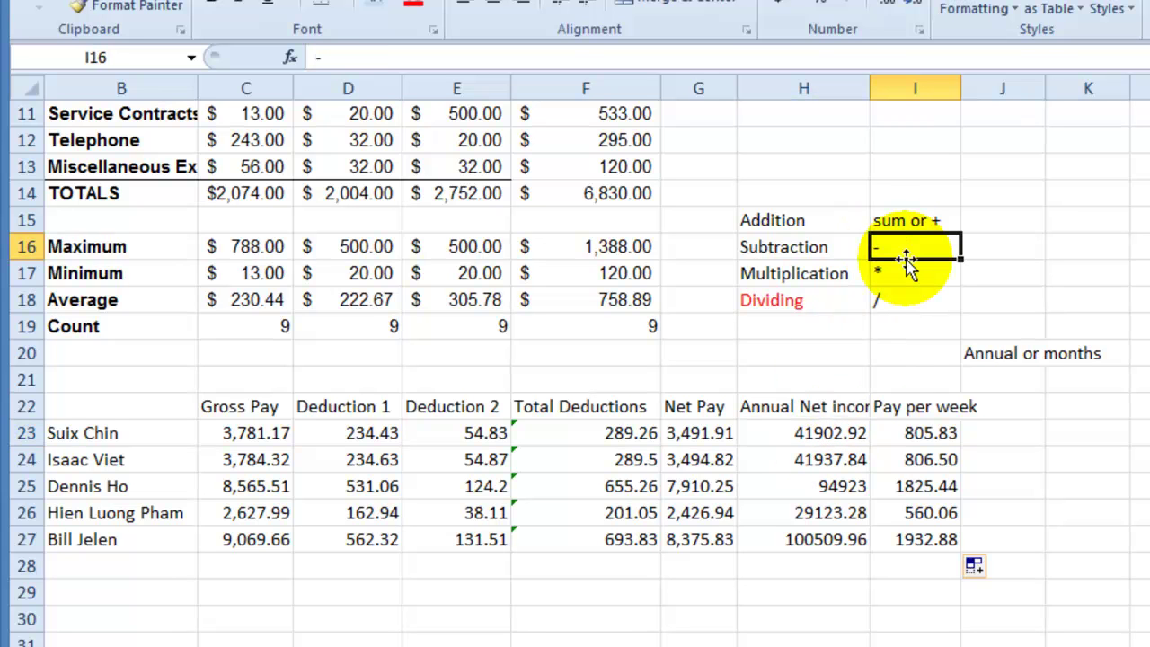
left_click(905, 274)
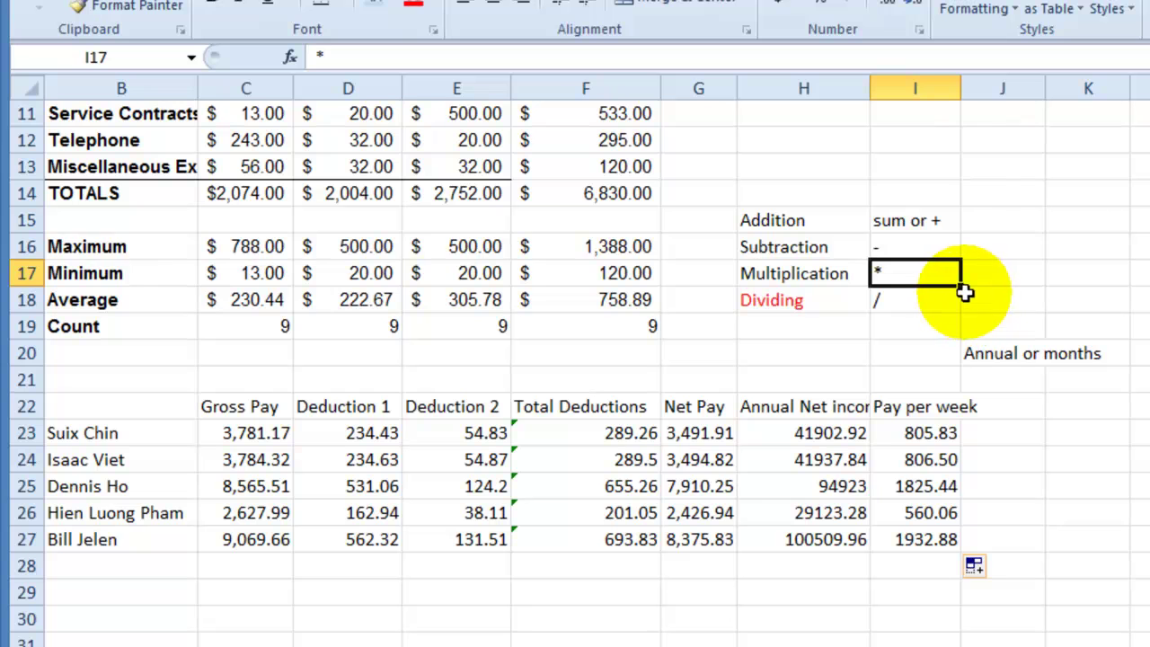
left_click(908, 306)
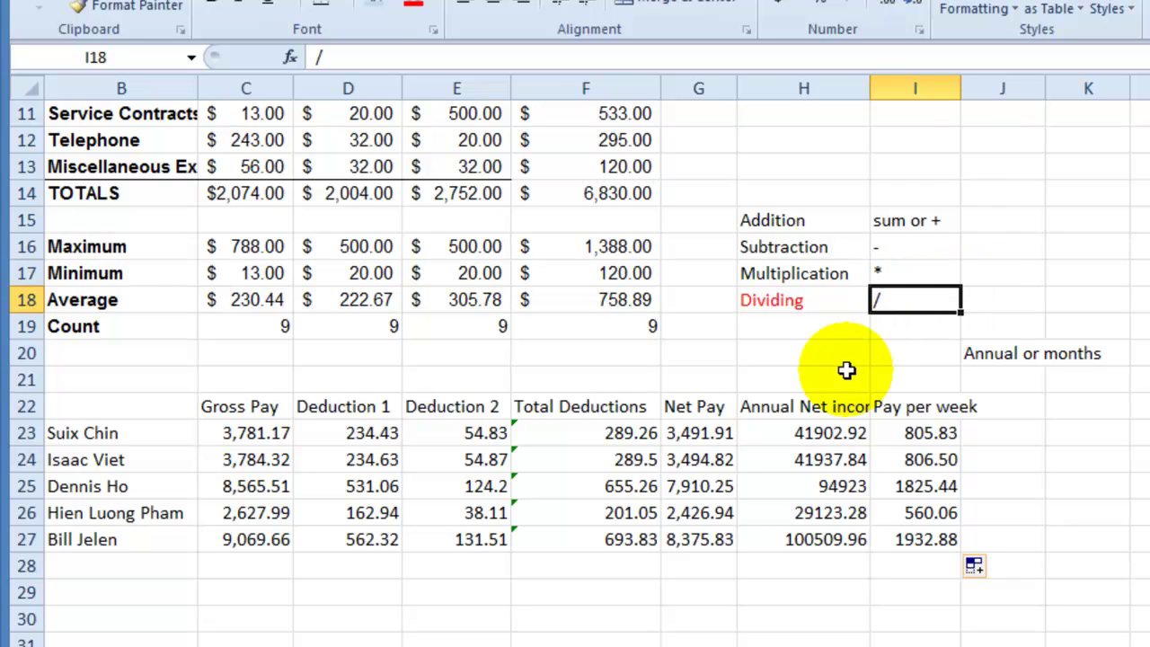